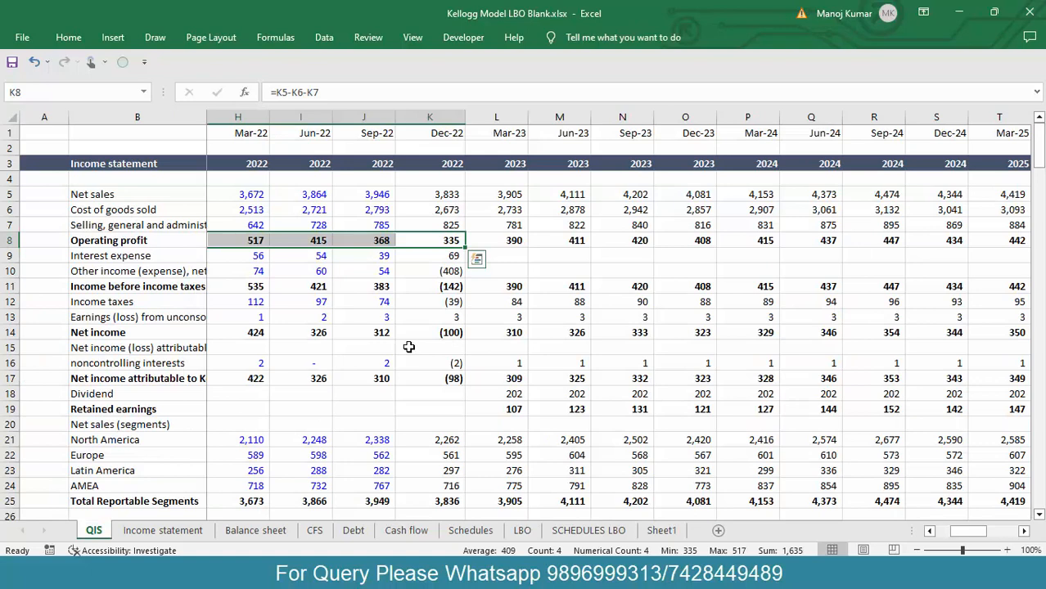
Step: Examine the quarterly figures on the QIS sheet from the start and the annual figures on the Income statement sheet
{"action": "key", "text": "ctrl+Home"}
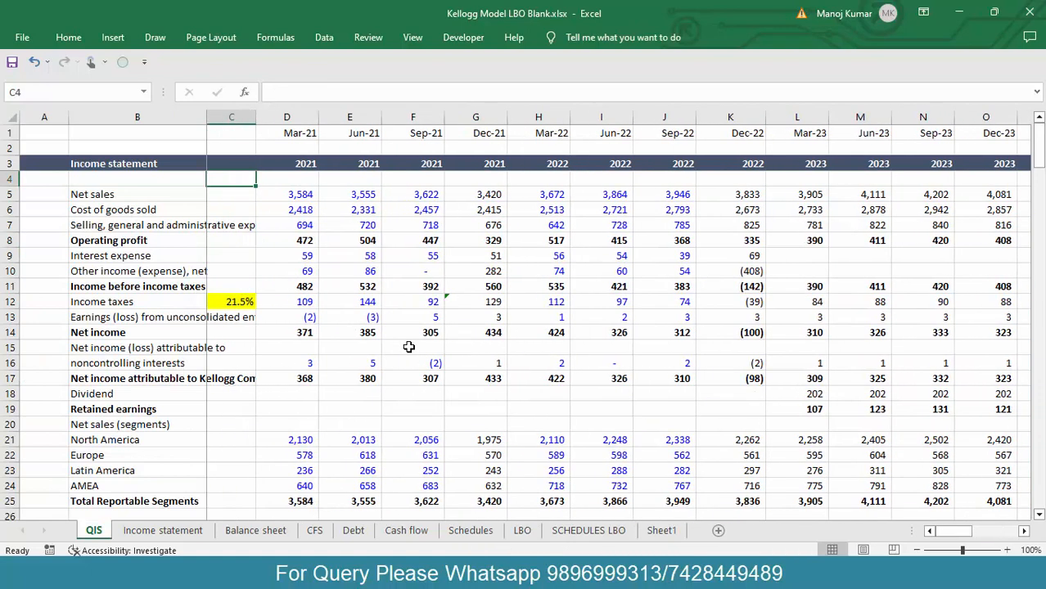
{"action": "left_click", "coordinate": [165, 532]}
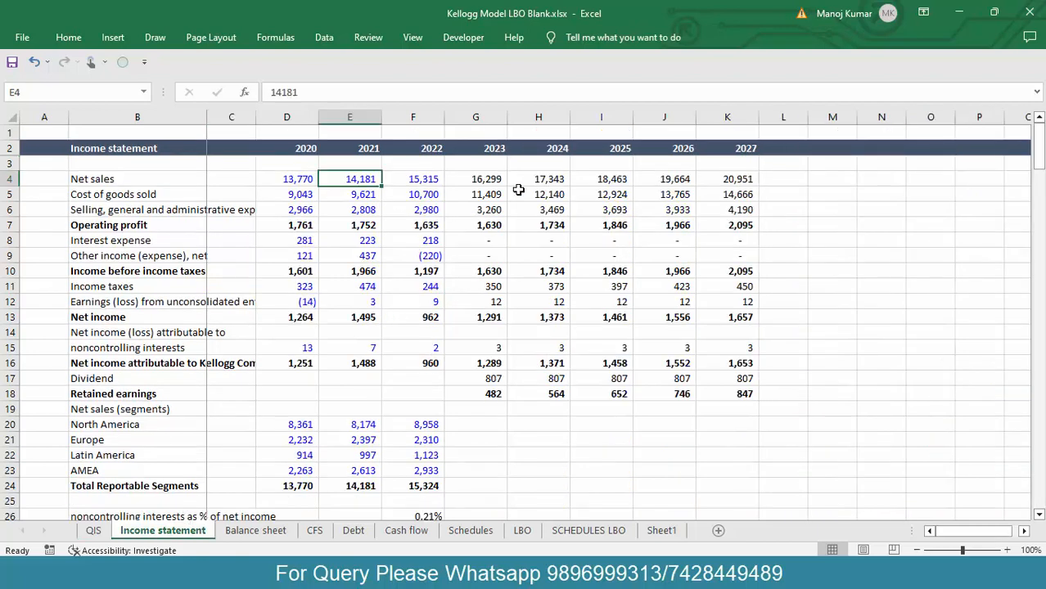
{"action": "left_click", "coordinate": [95, 533]}
{"action": "left_click", "coordinate": [151, 532]}
Step: Review the supporting sheets from Balance sheet through CFS, Debt and Cash flow to the working capital projections in Schedules
{"action": "left_click", "coordinate": [267, 532]}
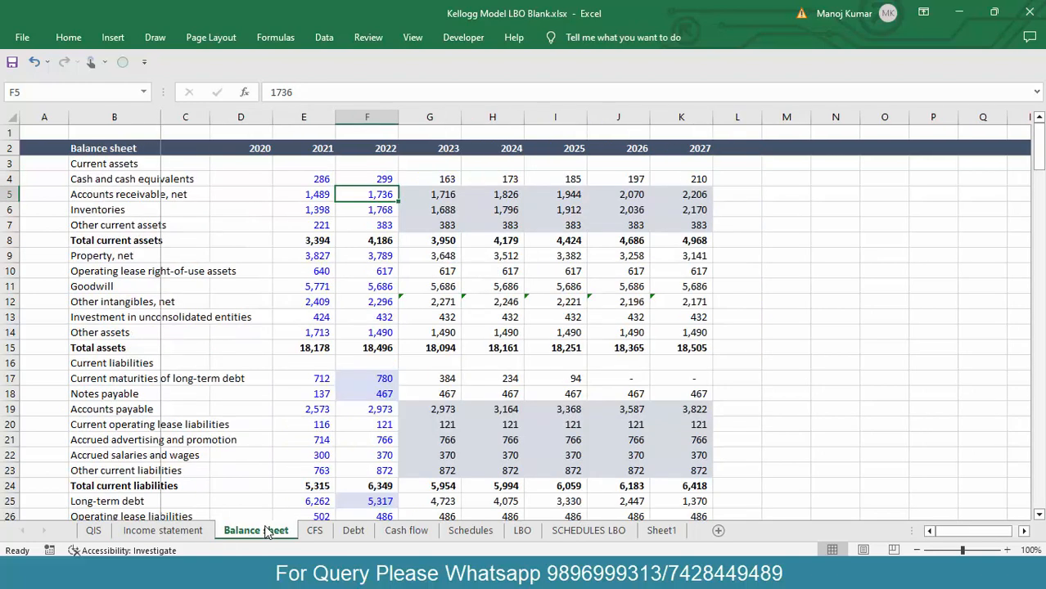
{"action": "left_click", "coordinate": [315, 532]}
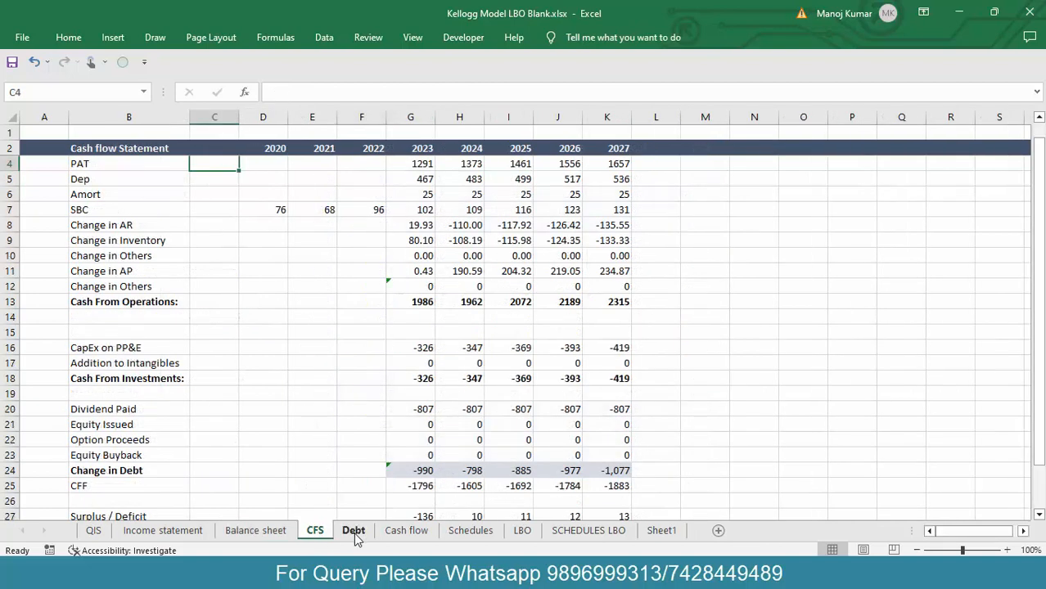
{"action": "left_click", "coordinate": [355, 532]}
{"action": "left_click", "coordinate": [402, 532]}
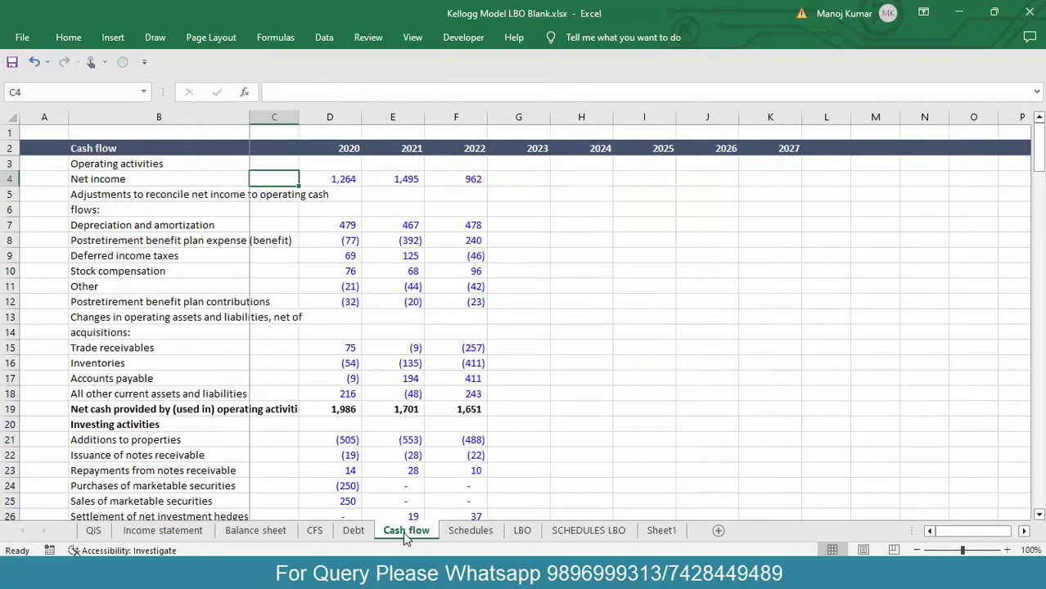
{"action": "left_click", "coordinate": [470, 534]}
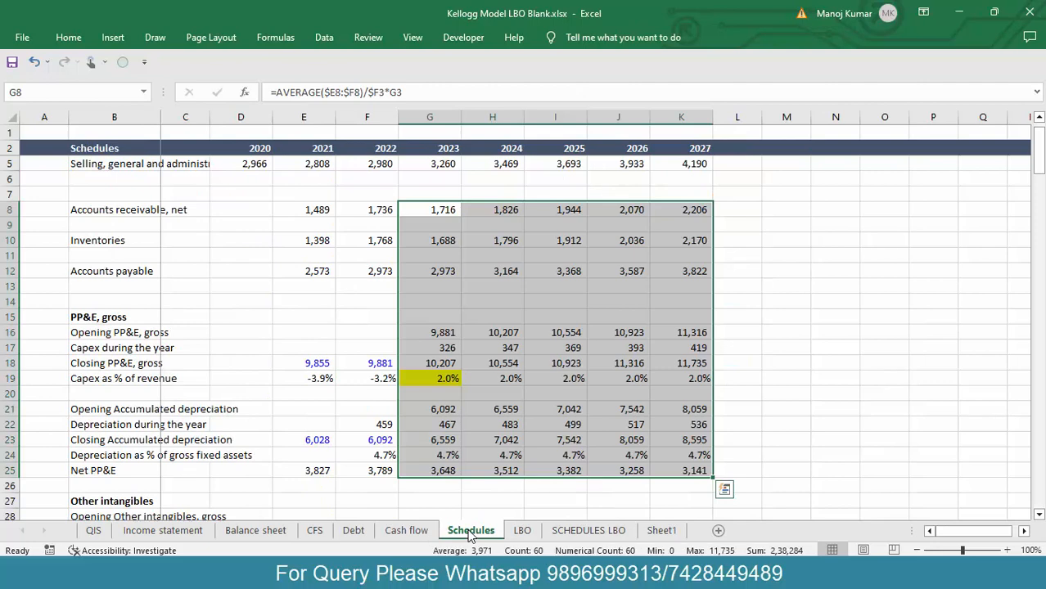
{"action": "left_click", "coordinate": [690, 277]}
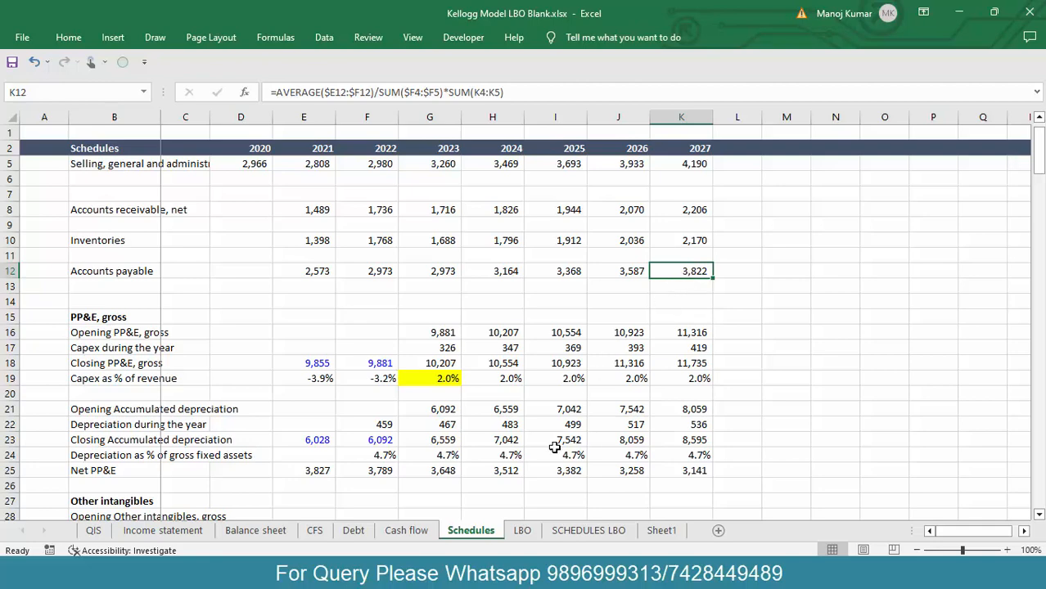
Step: Examine the LBO sheet's general inputs, initial valuation, uses and sources of funds, and financing fees down to the income statement
{"action": "left_click", "coordinate": [524, 531]}
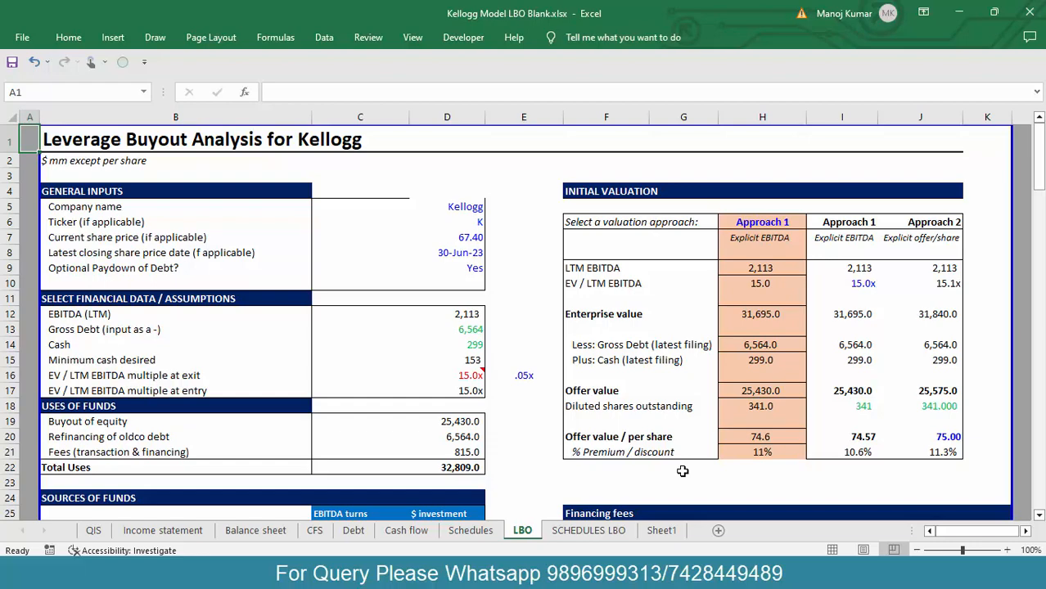
{"action": "key", "text": "Down"}
{"action": "key", "text": "Down"}
{"action": "key", "text": "Down"}
{"action": "key", "text": "Down"}
{"action": "key", "text": "Down"}
{"action": "key", "text": "Down"}
{"action": "key", "text": "Down"}
{"action": "key", "text": "Down"}
{"action": "key", "text": "Down"}
{"action": "key", "text": "Down"}
{"action": "key", "text": "Down"}
{"action": "key", "text": "Down"}
{"action": "key", "text": "Down"}
{"action": "key", "text": "Down"}
{"action": "key", "text": "Down"}
{"action": "key", "text": "Down"}
{"action": "key", "text": "Down"}
{"action": "key", "text": "Down"}
{"action": "key", "text": "Down"}
{"action": "key", "text": "Down"}
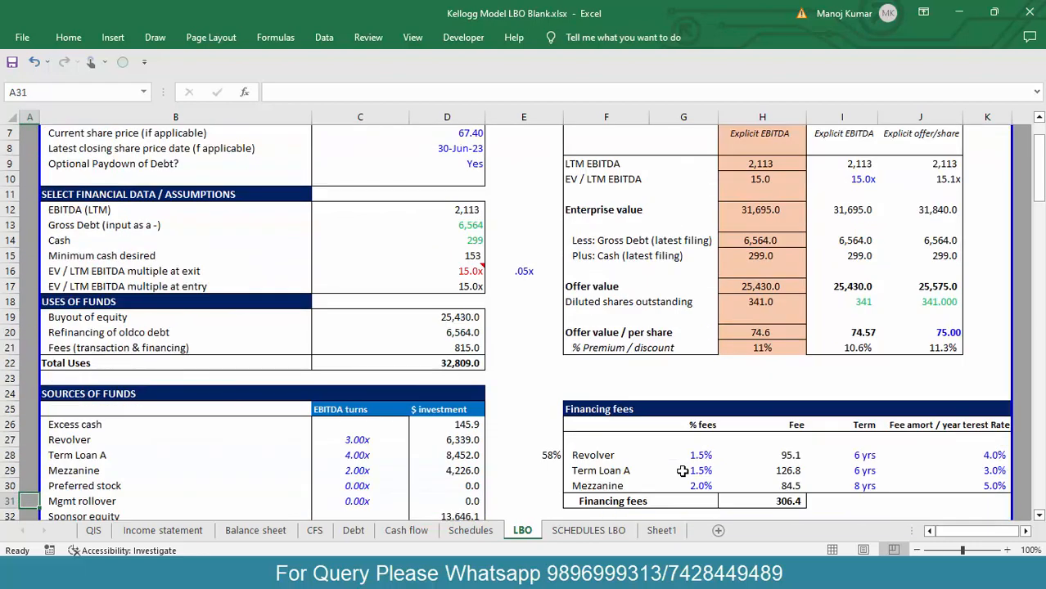
{"action": "key", "text": "Down"}
{"action": "key", "text": "Down"}
{"action": "key", "text": "Down"}
{"action": "key", "text": "Down"}
{"action": "key", "text": "Down"}
{"action": "key", "text": "Down"}
{"action": "key", "text": "Down"}
{"action": "key", "text": "Down"}
{"action": "key", "text": "Down"}
{"action": "key", "text": "Down"}
{"action": "key", "text": "Down"}
{"action": "key", "text": "Down"}
{"action": "key", "text": "Down"}
{"action": "key", "text": "Down"}
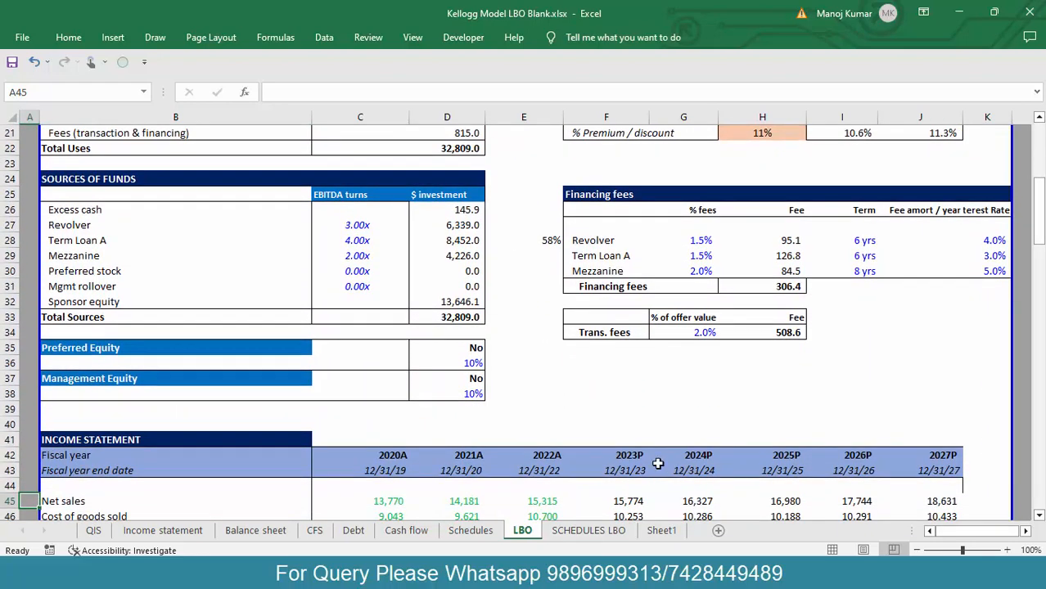
Step: Go back over the uses of funds and sources of funds tables on the LBO sheet
{"action": "left_click", "coordinate": [448, 317]}
{"action": "key", "text": "Up"}
{"action": "key", "text": "Up"}
{"action": "key", "text": "Up"}
{"action": "key", "text": "Up"}
{"action": "key", "text": "Up"}
{"action": "key", "text": "Up"}
{"action": "key", "text": "Up"}
{"action": "key", "text": "Up"}
{"action": "key", "text": "Up"}
{"action": "key", "text": "Up"}
{"action": "key", "text": "Up"}
{"action": "key", "text": "Up"}
{"action": "key", "text": "Up"}
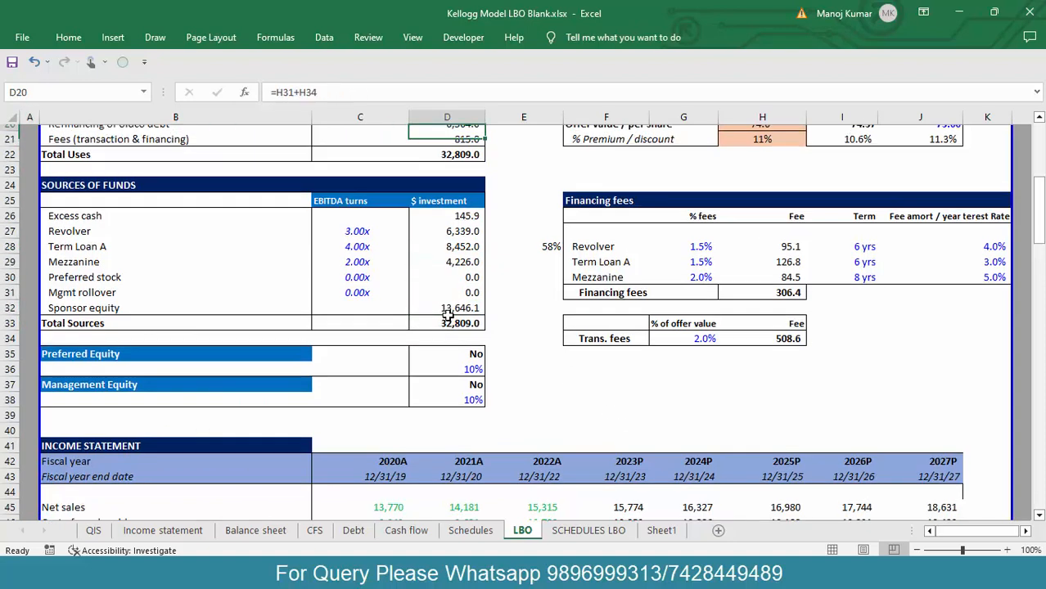
{"action": "key", "text": "Down"}
{"action": "key", "text": "Down"}
{"action": "key", "text": "Down"}
{"action": "key", "text": "Down"}
{"action": "key", "text": "Down"}
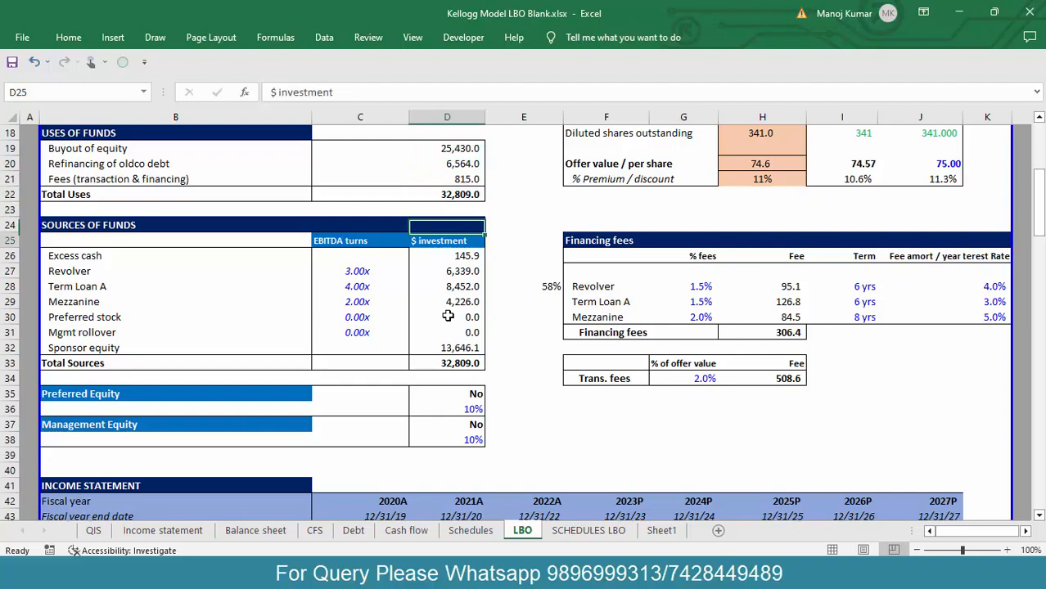
Step: Examine the LBO income statement down to EBITDA and select the 2023P–2027P projections from net sales to net income
{"action": "key", "text": "Down"}
{"action": "key", "text": "Down"}
{"action": "key", "text": "Down"}
{"action": "key", "text": "Down"}
{"action": "key", "text": "Down"}
{"action": "key", "text": "Down"}
{"action": "key", "text": "Down"}
{"action": "key", "text": "Down"}
{"action": "key", "text": "Down"}
{"action": "key", "text": "Down"}
{"action": "key", "text": "Down"}
{"action": "key", "text": "Down"}
{"action": "key", "text": "Down"}
{"action": "key", "text": "Down"}
{"action": "key", "text": "Down"}
{"action": "key", "text": "Down"}
{"action": "key", "text": "Down"}
{"action": "key", "text": "Down"}
{"action": "key", "text": "Down"}
{"action": "key", "text": "Down"}
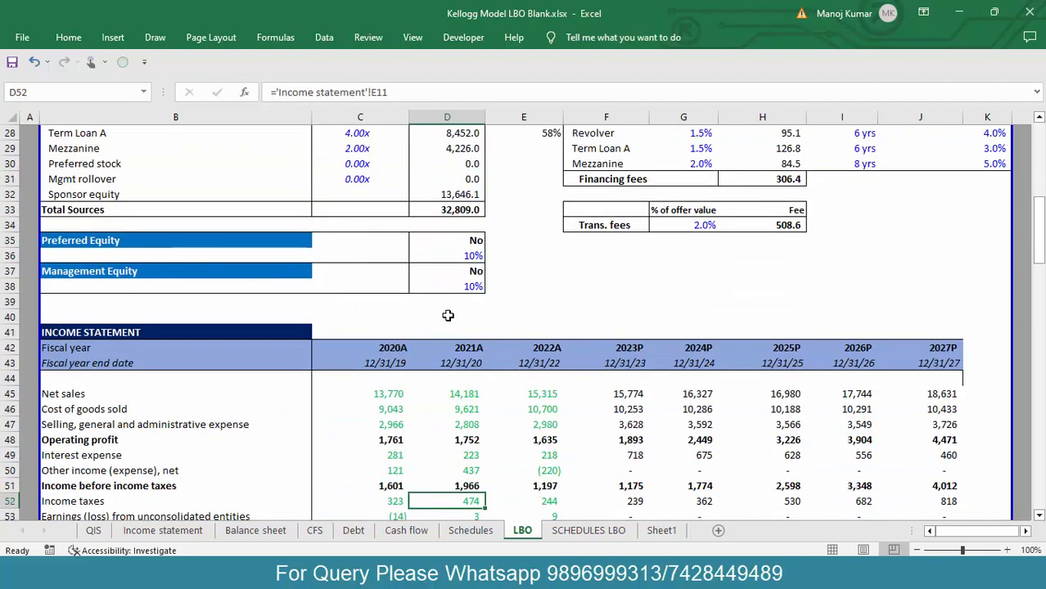
{"action": "key", "text": "Down"}
{"action": "key", "text": "Down"}
{"action": "key", "text": "Down"}
{"action": "key", "text": "Down"}
{"action": "key", "text": "Down"}
{"action": "key", "text": "Down"}
{"action": "key", "text": "Down"}
{"action": "key", "text": "Down"}
{"action": "key", "text": "Down"}
{"action": "key", "text": "Down"}
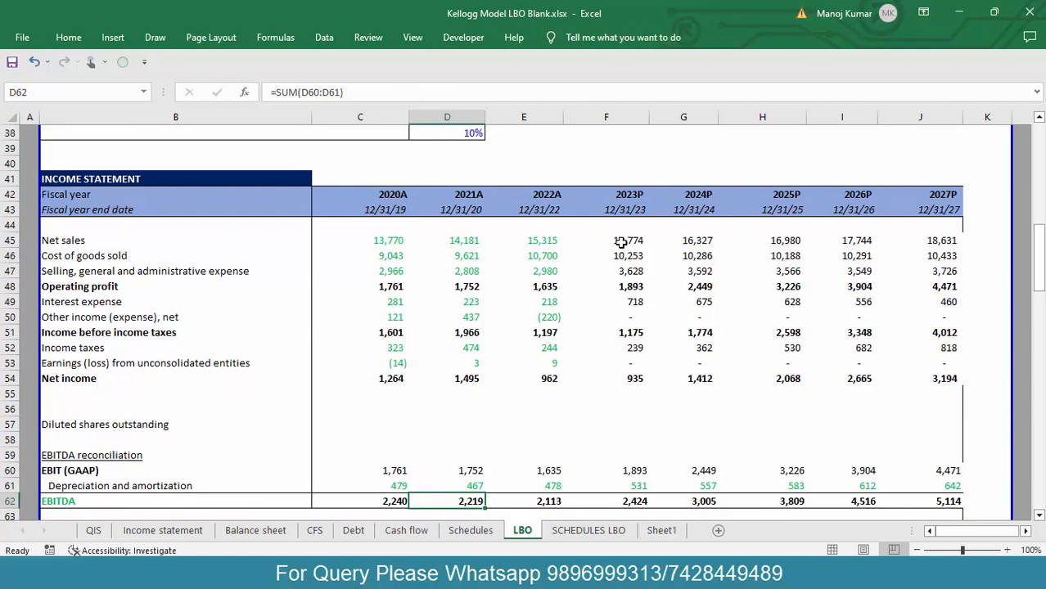
{"action": "left_click_drag", "start_coordinate": [624, 240], "coordinate": [925, 381]}
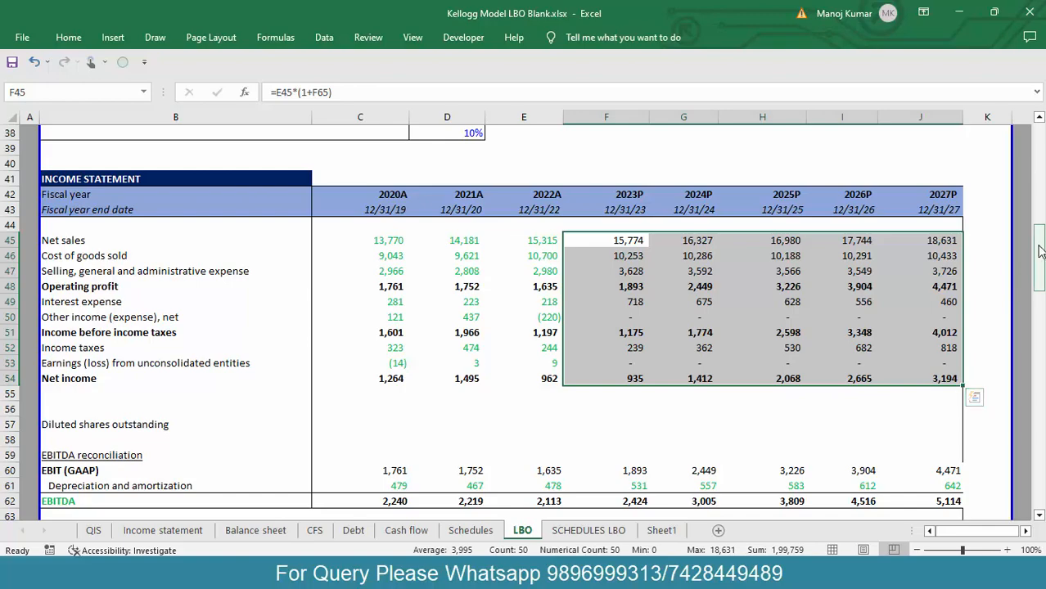
Step: Look over the FCF and Debt Outstanding sections, and return to the EBITDA reconciliation below the LBO income statement
{"action": "left_click_drag", "start_coordinate": [1040, 253], "coordinate": [1043, 369]}
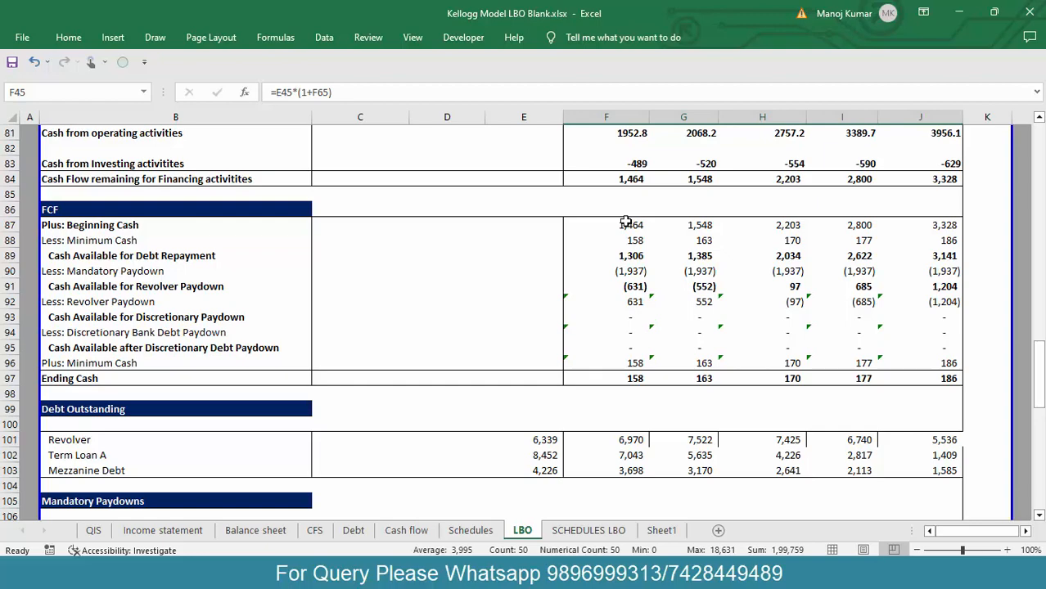
{"action": "scroll", "coordinate": [625, 221], "scroll_direction": "up", "scroll_amount": 11}
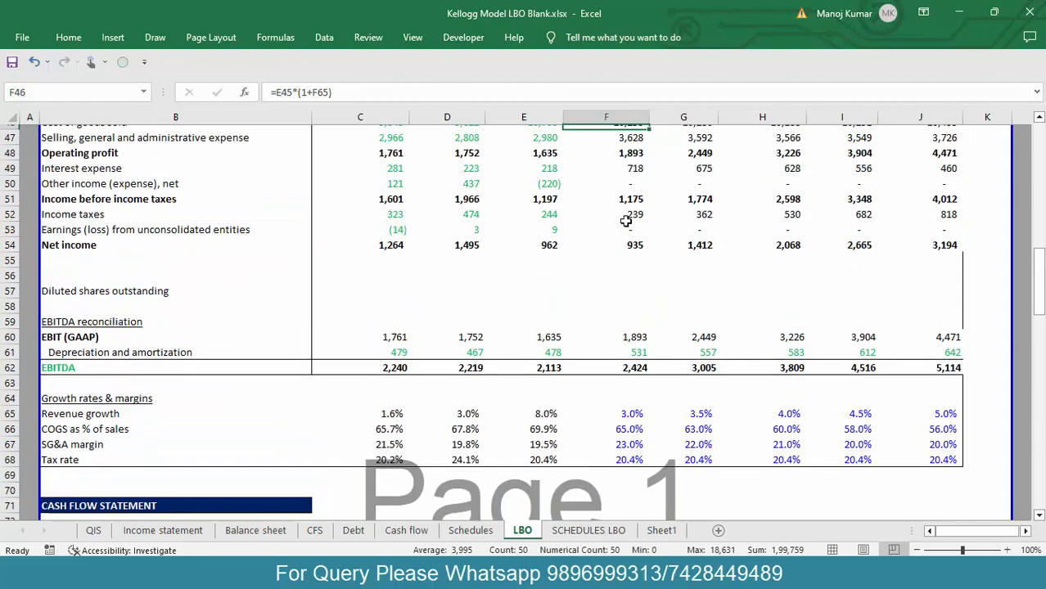
{"action": "key", "text": "Down"}
{"action": "key", "text": "Down"}
{"action": "key", "text": "Down"}
{"action": "key", "text": "Down"}
{"action": "key", "text": "Down"}
{"action": "key", "text": "Down"}
{"action": "key", "text": "Down"}
{"action": "key", "text": "Down"}
{"action": "key", "text": "Down"}
{"action": "key", "text": "Down"}
{"action": "key", "text": "Down"}
{"action": "key", "text": "Down"}
{"action": "key", "text": "Down"}
{"action": "key", "text": "Down"}
{"action": "key", "text": "Up"}
{"action": "key", "text": "Up"}
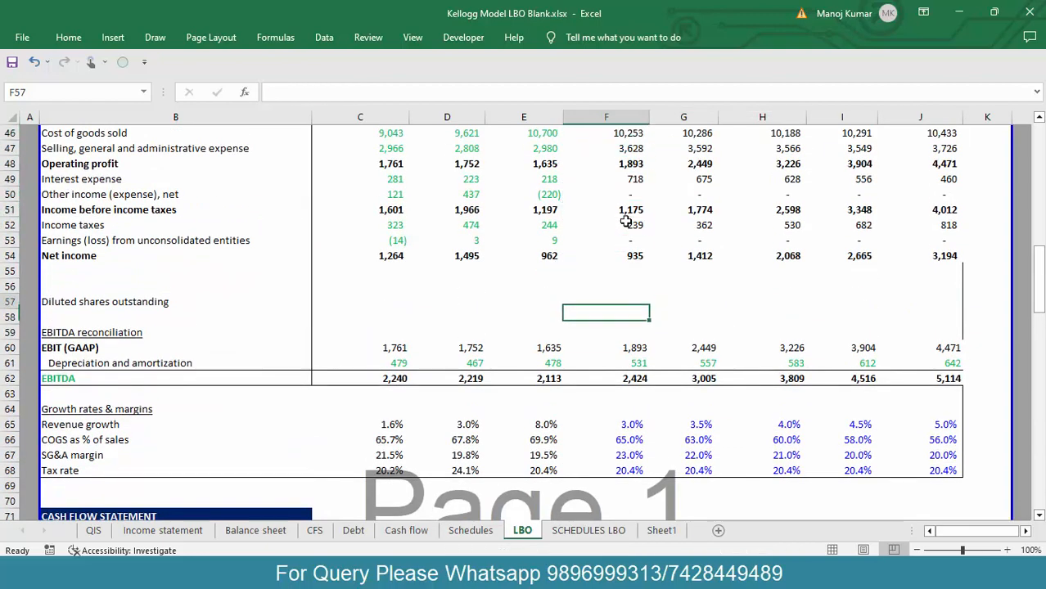
Step: Examine the growth rates and margins assumptions and the projected cash flow statement down to cash from investing activities
{"action": "key", "text": "Down"}
{"action": "key", "text": "Down"}
{"action": "key", "text": "Down"}
{"action": "key", "text": "Down"}
{"action": "key", "text": "Down"}
{"action": "key", "text": "Down"}
{"action": "key", "text": "Down"}
{"action": "key", "text": "Down"}
{"action": "key", "text": "Down"}
{"action": "key", "text": "Down"}
{"action": "key", "text": "Down"}
{"action": "key", "text": "Down"}
{"action": "key", "text": "Down"}
{"action": "key", "text": "Down"}
{"action": "key", "text": "Down"}
{"action": "key", "text": "Down"}
{"action": "key", "text": "Down"}
{"action": "key", "text": "Down"}
{"action": "key", "text": "Down"}
{"action": "key", "text": "Down"}
{"action": "key", "text": "Down"}
{"action": "key", "text": "Down"}
{"action": "key", "text": "Down"}
{"action": "key", "text": "Down"}
{"action": "key", "text": "Down"}
{"action": "key", "text": "Down"}
{"action": "key", "text": "Down"}
{"action": "key", "text": "Down"}
{"action": "key", "text": "Down"}
{"action": "key", "text": "Down"}
{"action": "key", "text": "Down"}
{"action": "key", "text": "Down"}
{"action": "key", "text": "Down"}
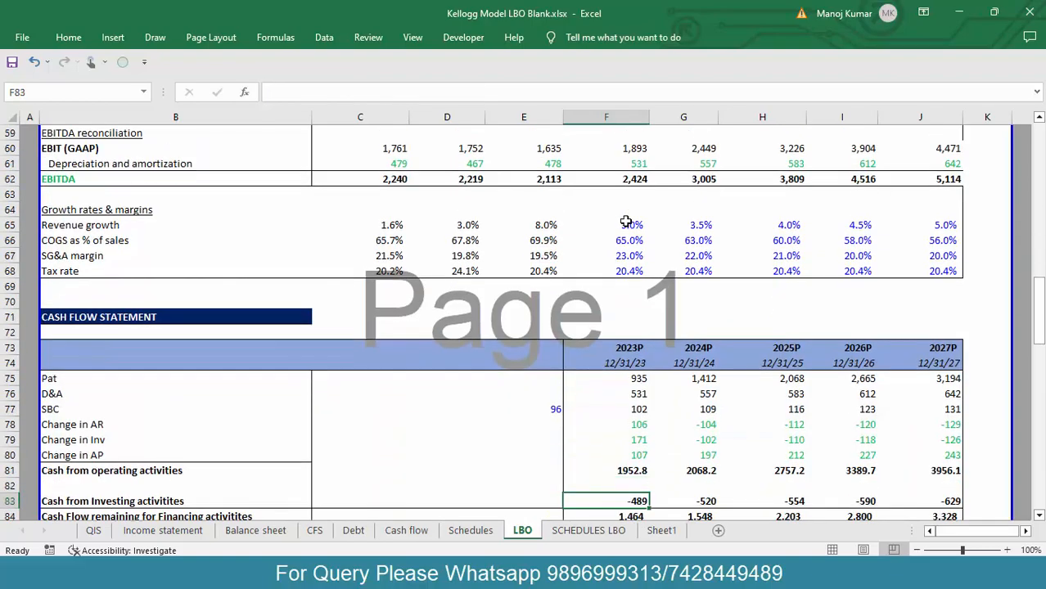
Step: Examine the FCF section's debt paydown rows from beginning cash to ending cash, down to the outstanding revolver balance
{"action": "key", "text": "Down"}
{"action": "key", "text": "Down"}
{"action": "key", "text": "Down"}
{"action": "key", "text": "Down"}
{"action": "key", "text": "Down"}
{"action": "key", "text": "Down"}
{"action": "key", "text": "Down"}
{"action": "key", "text": "Down"}
{"action": "key", "text": "Down"}
{"action": "key", "text": "Down"}
{"action": "key", "text": "Down"}
{"action": "key", "text": "Down"}
{"action": "key", "text": "Down"}
{"action": "key", "text": "Down"}
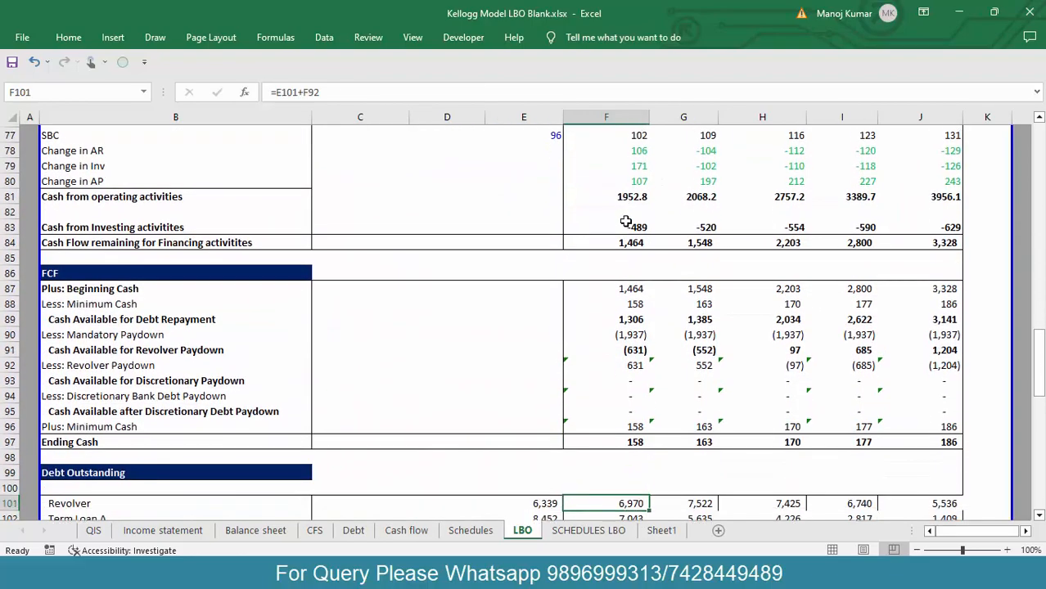
Step: Total the opening revolver, Term Loan A and mezzanine debt balances in cell E104 with =SUM(E101:E103)
{"action": "key", "text": "Down"}
{"action": "key", "text": "Down"}
{"action": "key", "text": "Down"}
{"action": "key", "text": "Down"}
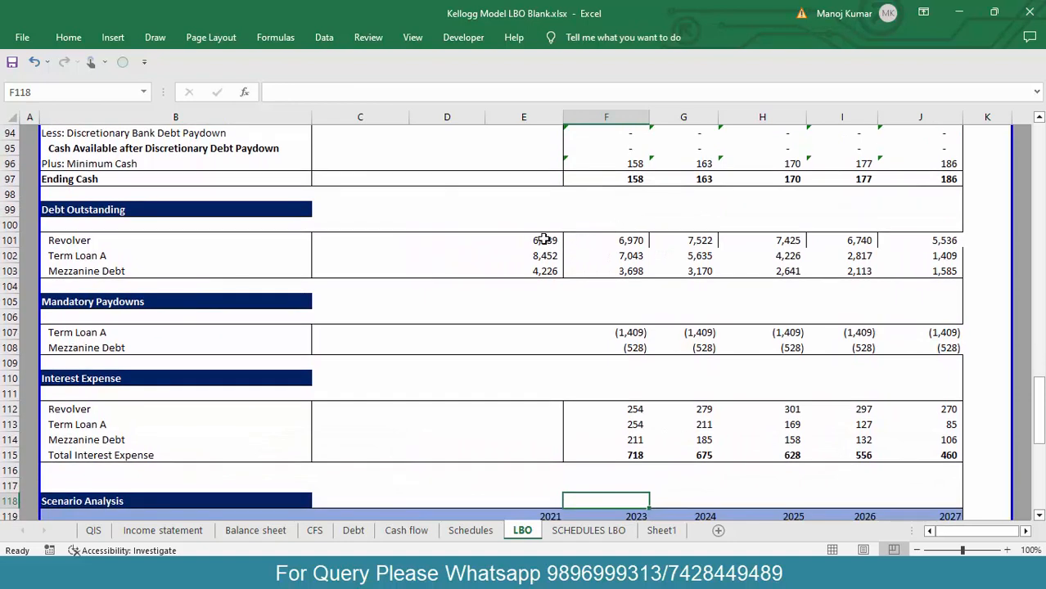
{"action": "left_click_drag", "start_coordinate": [543, 240], "coordinate": [540, 273]}
{"action": "left_click", "coordinate": [540, 291]}
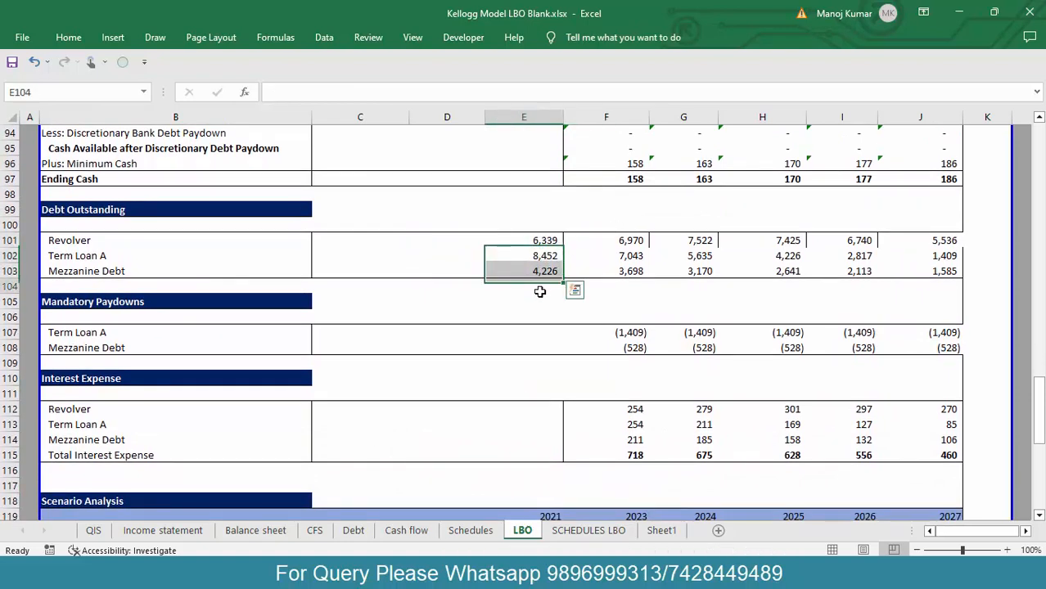
{"action": "key", "text": "alt+="}
{"action": "key", "text": "ctrl+Return"}
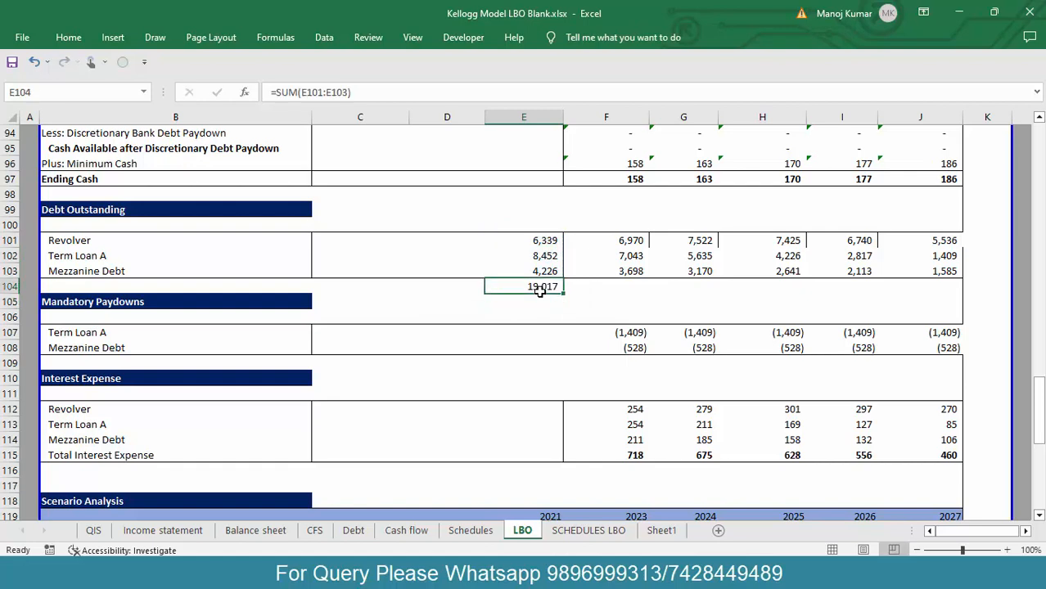
Step: Copy the debt total formula from E104 across the projection years in F104:J104
{"action": "key", "text": "ctrl+c"}
{"action": "key", "text": "Right"}
{"action": "key", "text": "shift+Right"}
{"action": "key", "text": "shift+Right"}
{"action": "key", "text": "shift+Right"}
{"action": "key", "text": "shift+Right"}
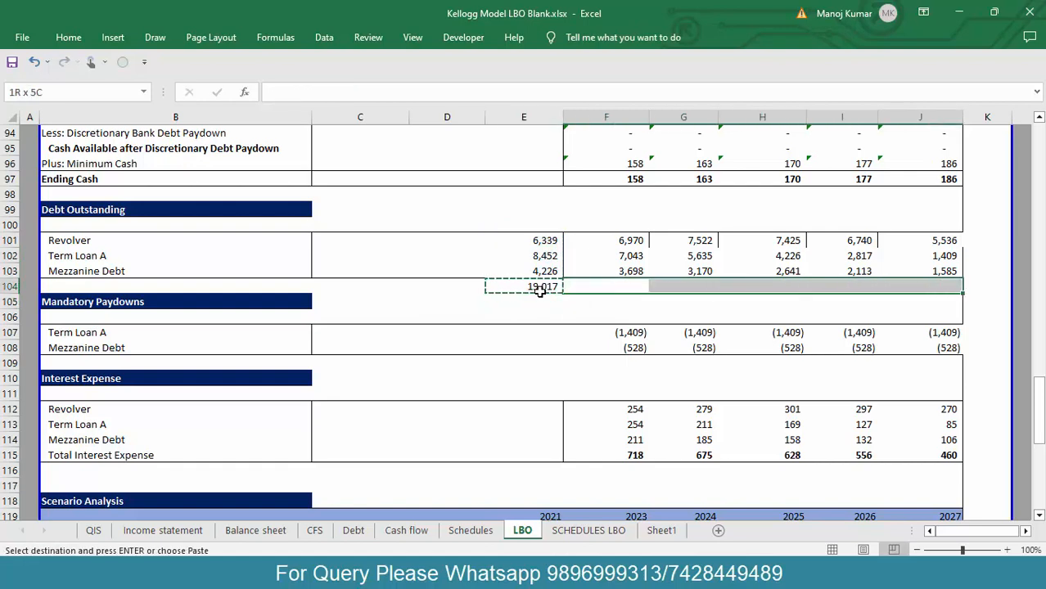
{"action": "key", "text": "ctrl+v"}
{"action": "key", "text": "Down"}
{"action": "key", "text": "ctrl+Right"}
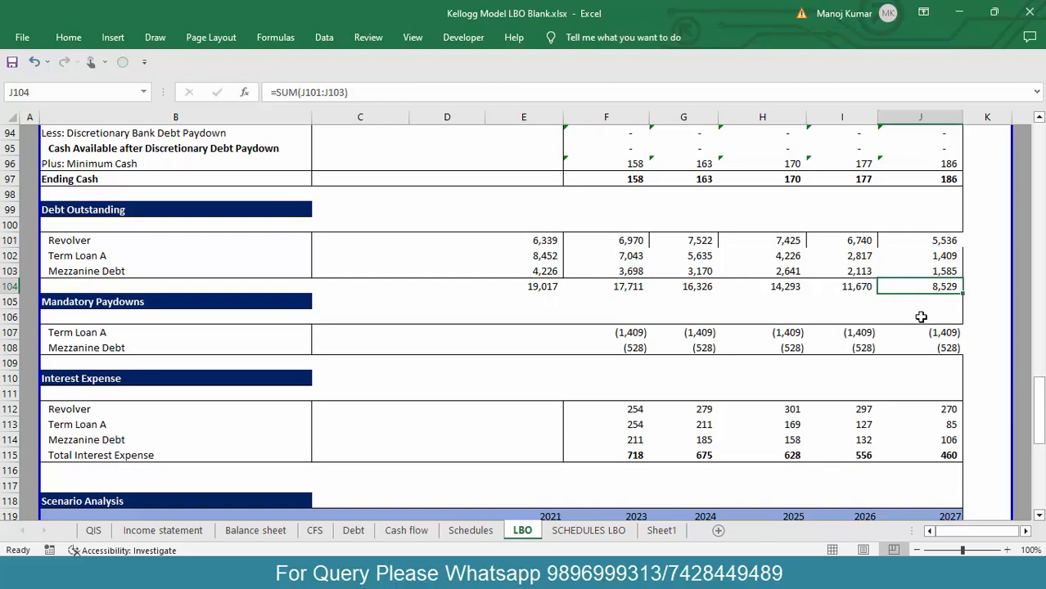
Step: Examine the total debt across the years, the revolver formulas, and the FCF rows from beginning cash down to debt outstanding
{"action": "key", "text": "ctrl+Left"}
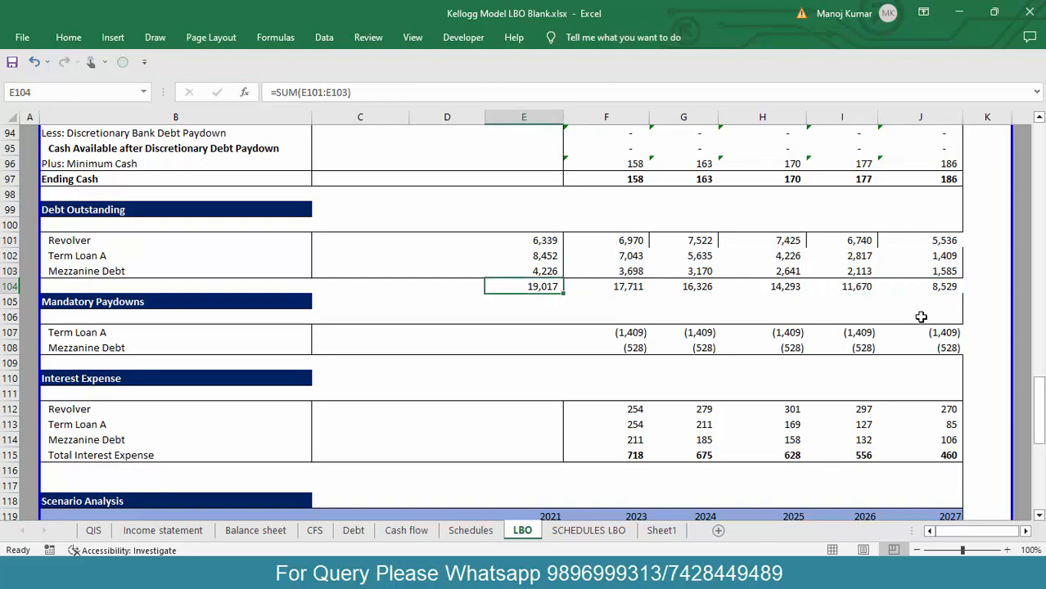
{"action": "key", "text": "Up"}
{"action": "key", "text": "Up"}
{"action": "key", "text": "Up"}
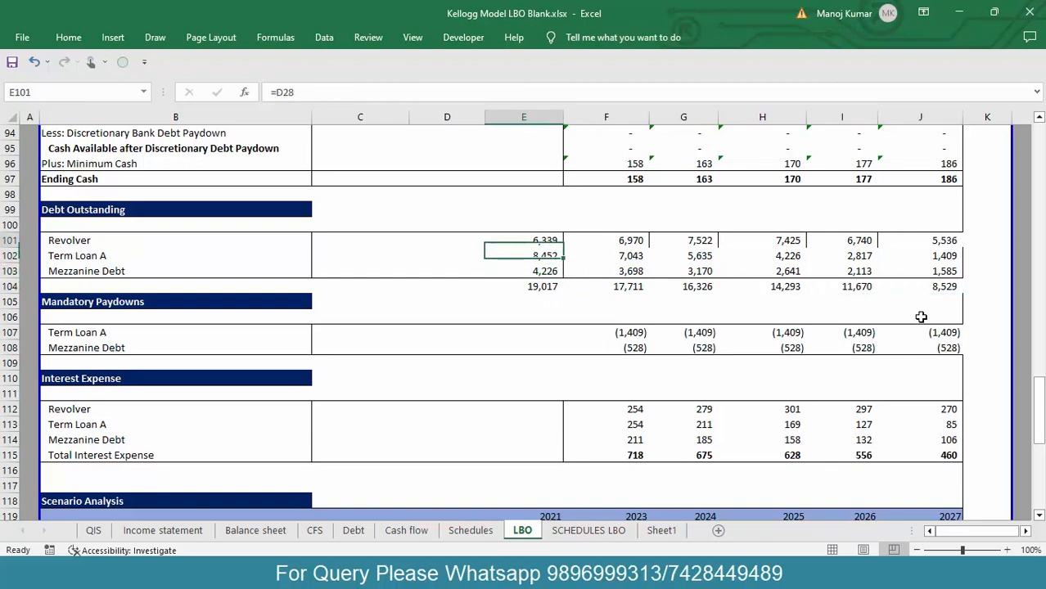
{"action": "key", "text": "Right"}
{"action": "key", "text": "Right"}
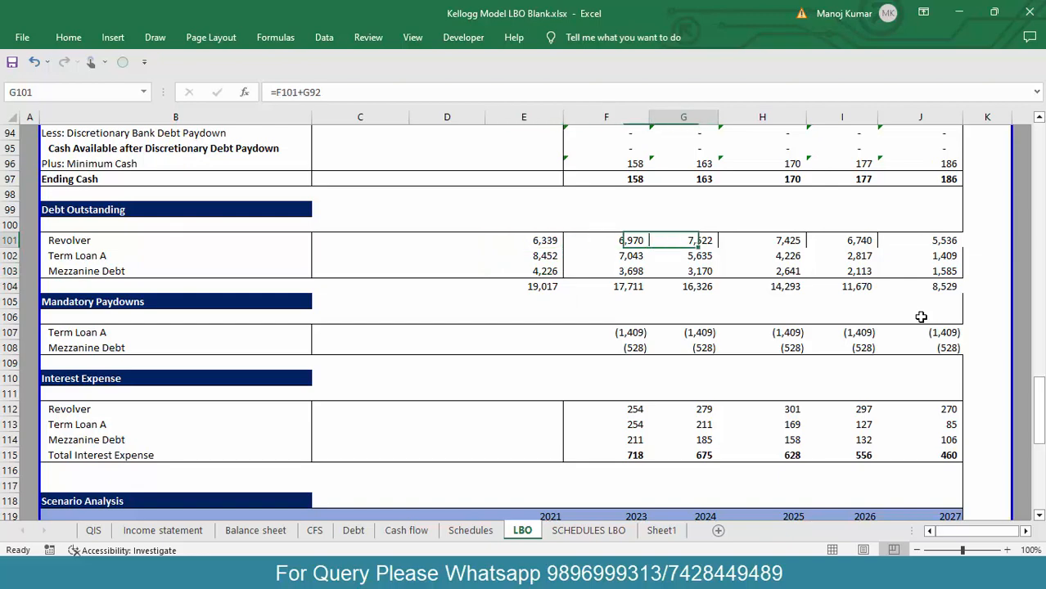
{"action": "key", "text": "Up"}
{"action": "key", "text": "Up"}
{"action": "key", "text": "Up"}
{"action": "key", "text": "Up"}
{"action": "key", "text": "Up"}
{"action": "key", "text": "Up"}
{"action": "key", "text": "Up"}
{"action": "key", "text": "Up"}
{"action": "key", "text": "Up"}
{"action": "key", "text": "Up"}
{"action": "key", "text": "Up"}
{"action": "key", "text": "Up"}
{"action": "key", "text": "Up"}
{"action": "key", "text": "Up"}
{"action": "key", "text": "Left"}
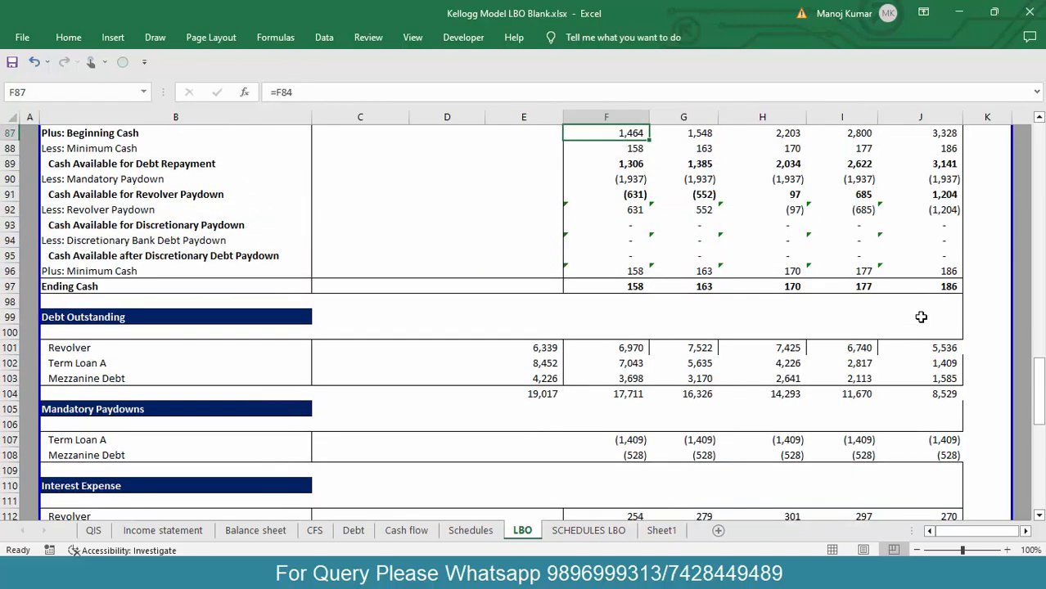
{"action": "scroll", "coordinate": [921, 317], "scroll_direction": "up", "scroll_amount": 1}
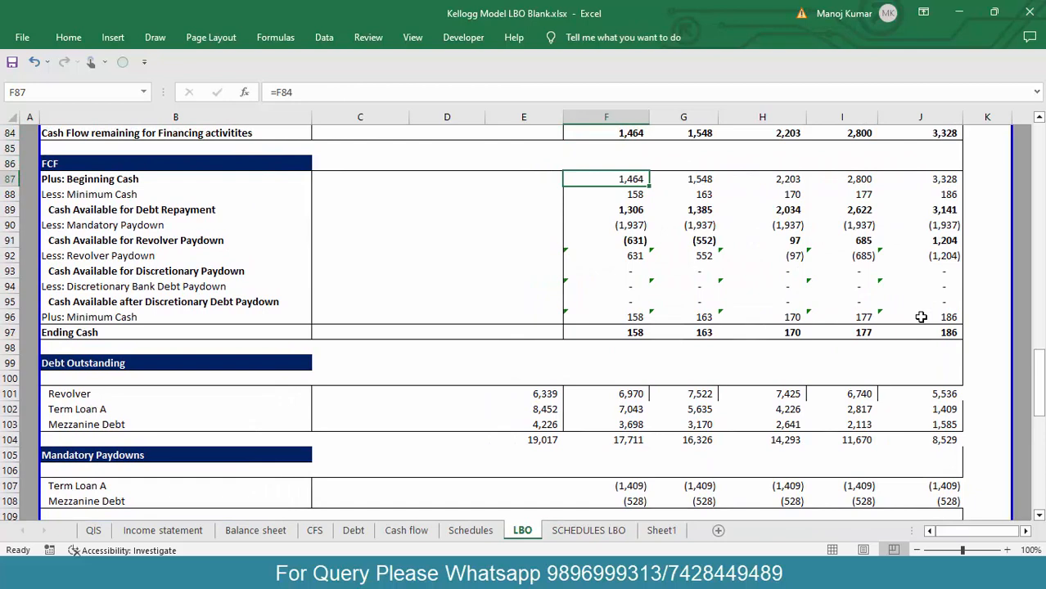
{"action": "key", "text": "Down"}
{"action": "key", "text": "Down"}
{"action": "key", "text": "Down"}
{"action": "key", "text": "Down"}
{"action": "key", "text": "Down"}
{"action": "key", "text": "Down"}
{"action": "key", "text": "Down"}
{"action": "key", "text": "Down"}
{"action": "key", "text": "Down"}
{"action": "key", "text": "Down"}
{"action": "key", "text": "Down"}
{"action": "key", "text": "Down"}
{"action": "key", "text": "Down"}
{"action": "key", "text": "Down"}
{"action": "key", "text": "Down"}
{"action": "key", "text": "Down"}
{"action": "key", "text": "Down"}
{"action": "key", "text": "Down"}
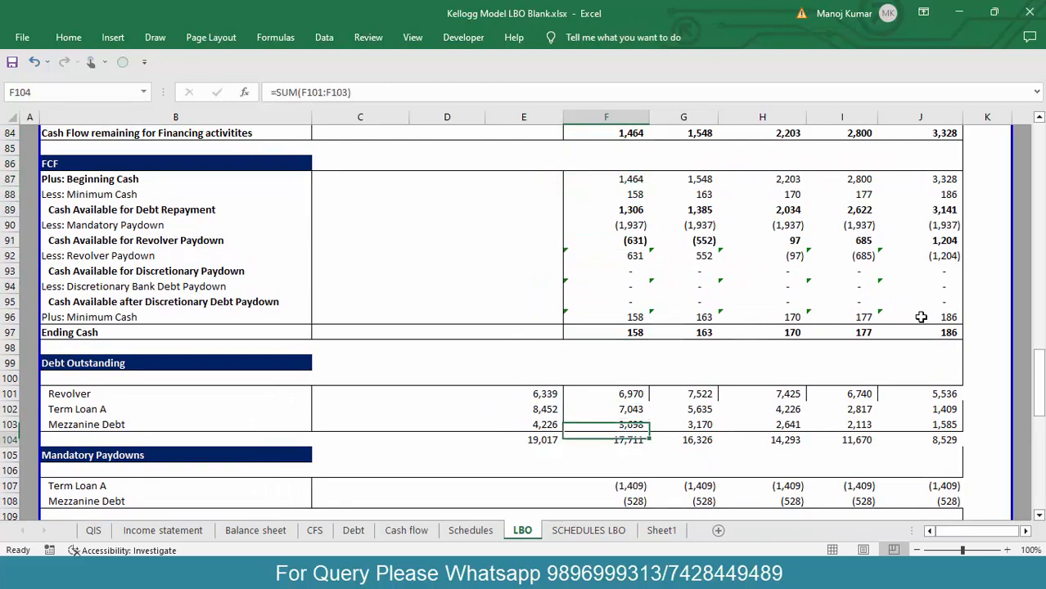
Step: Delete the total debt formulas in E104:J104 below the Debt Outstanding schedule
{"action": "key", "text": "Up"}
{"action": "key", "text": "Left"}
{"action": "key", "text": "ctrl+shift+Right"}
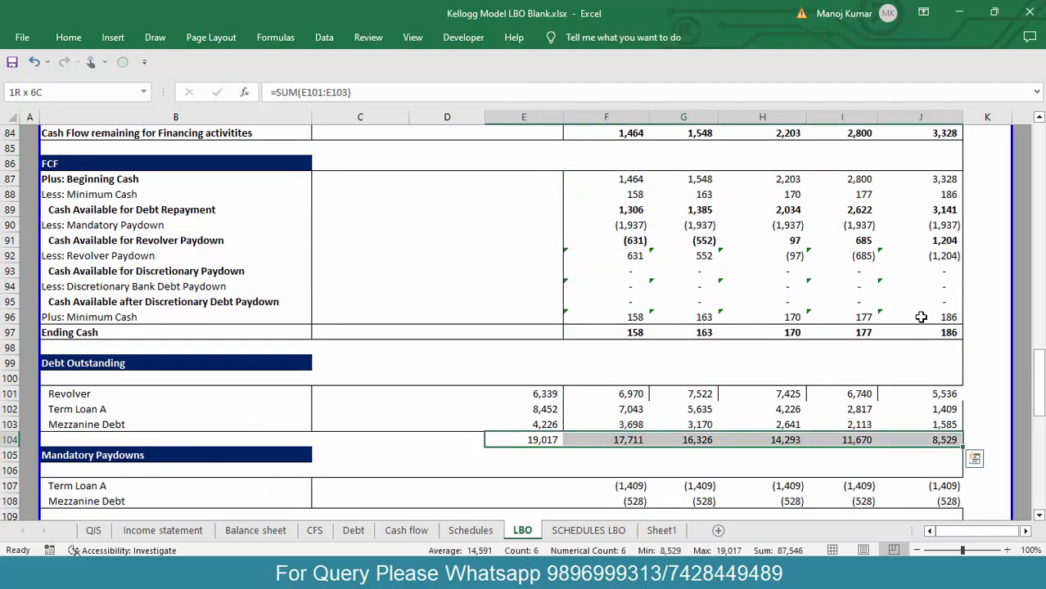
{"action": "key", "text": "Delete"}
Step: Look over the Mandatory Paydowns and Interest Expense schedules and the row labels of the Scenario Analysis section
{"action": "key", "text": "Down"}
{"action": "key", "text": "Down"}
{"action": "key", "text": "Down"}
{"action": "key", "text": "Down"}
{"action": "key", "text": "Down"}
{"action": "key", "text": "Down"}
{"action": "key", "text": "Down"}
{"action": "key", "text": "Down"}
{"action": "key", "text": "Down"}
{"action": "key", "text": "Down"}
{"action": "key", "text": "Down"}
{"action": "key", "text": "Down"}
{"action": "key", "text": "Down"}
{"action": "key", "text": "Down"}
{"action": "key", "text": "Down"}
{"action": "key", "text": "Down"}
{"action": "key", "text": "Down"}
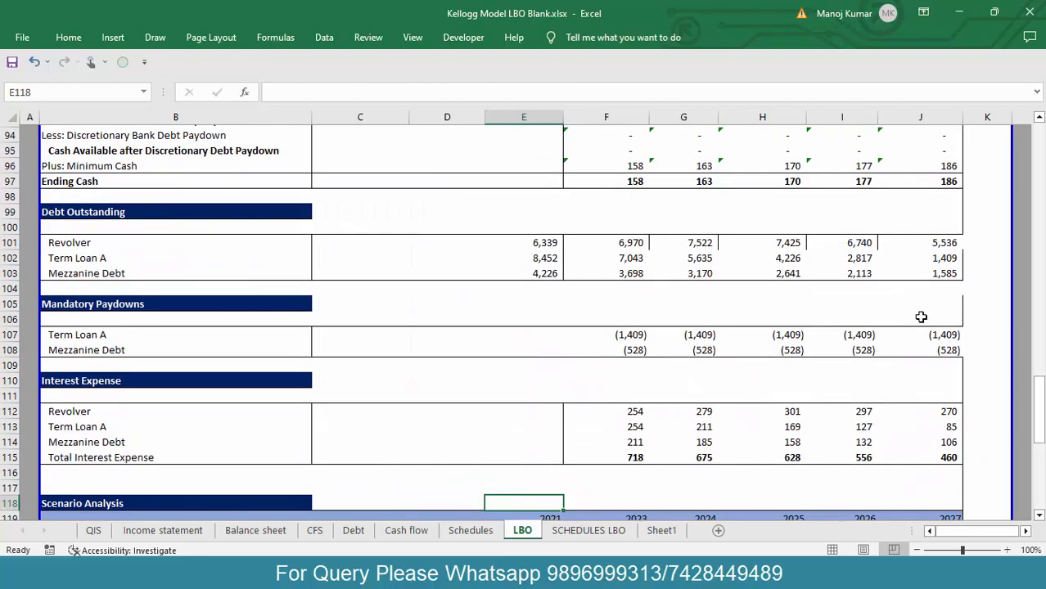
{"action": "key", "text": "Down"}
{"action": "key", "text": "Down"}
{"action": "key", "text": "Down"}
{"action": "key", "text": "Down"}
{"action": "key", "text": "Down"}
{"action": "key", "text": "Down"}
{"action": "key", "text": "Down"}
{"action": "key", "text": "Down"}
{"action": "key", "text": "Down"}
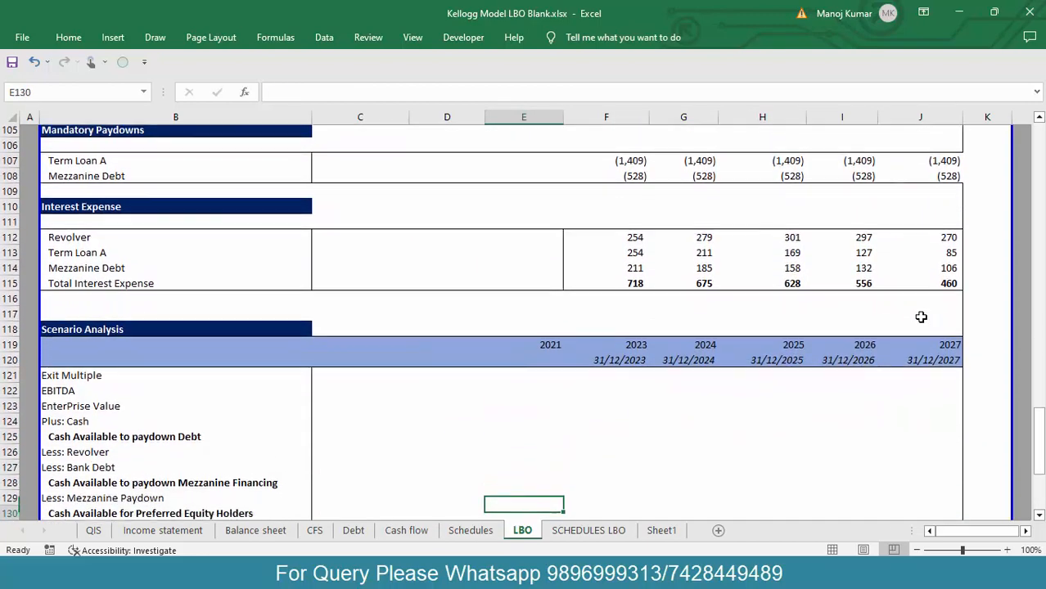
{"action": "key", "text": "Right"}
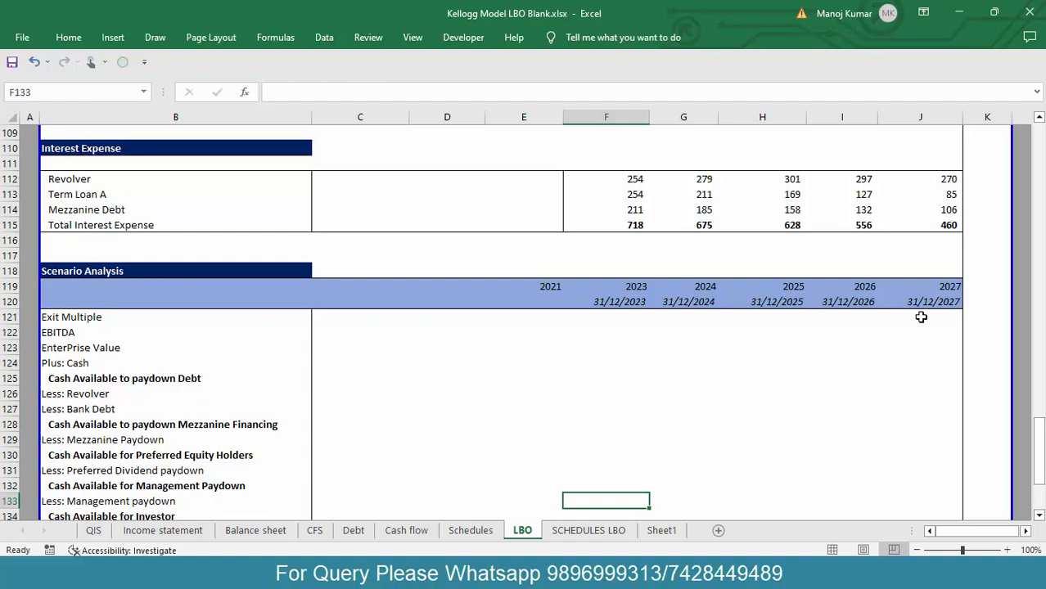
Step: Link the 2023 exit multiple in F121 of the Scenario Analysis to the EV / LTM EBITDA multiple at exit with =D16
{"action": "key", "text": "Up"}
{"action": "key", "text": "Up"}
{"action": "key", "text": "Up"}
{"action": "key", "text": "Up"}
{"action": "key", "text": "Up"}
{"action": "key", "text": "Up"}
{"action": "key", "text": "Up"}
{"action": "key", "text": "Up"}
{"action": "key", "text": "Up"}
{"action": "key", "text": "Up"}
{"action": "key", "text": "Up"}
{"action": "key", "text": "Up"}
{"action": "key", "text": "Up"}
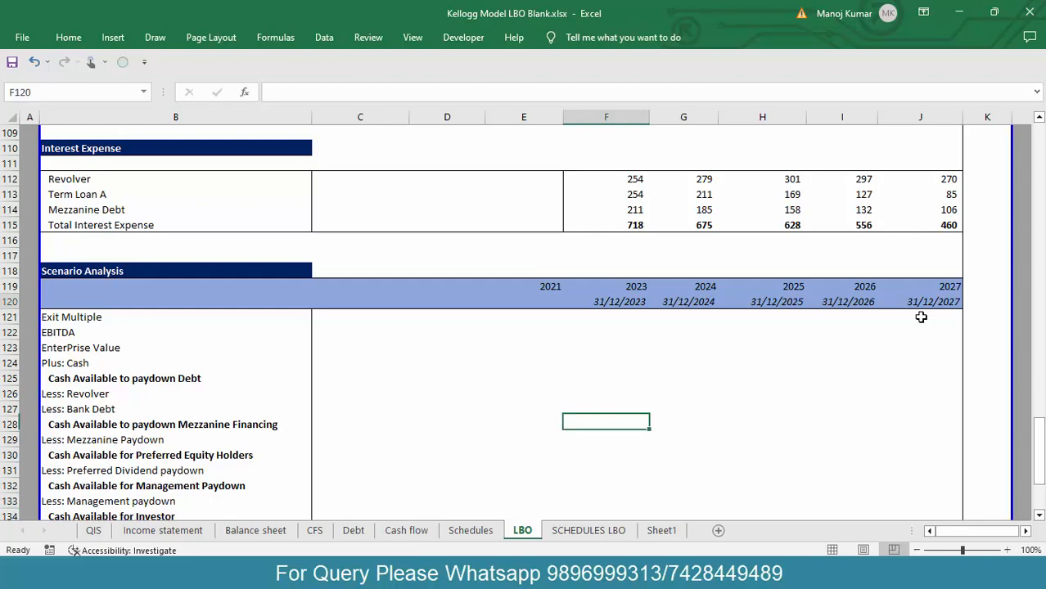
{"action": "key", "text": "Down"}
{"action": "type", "text": "="}
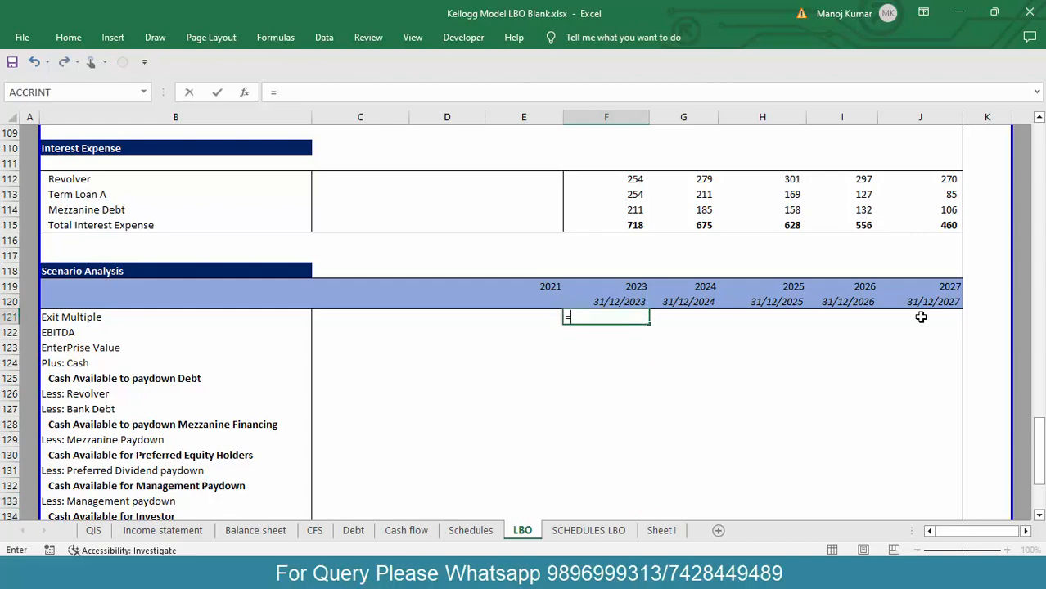
{"action": "key", "text": "ctrl+Home"}
{"action": "key", "text": "Down"}
{"action": "key", "text": "Down"}
{"action": "key", "text": "Down"}
{"action": "key", "text": "Down"}
{"action": "key", "text": "Down"}
{"action": "key", "text": "Down"}
{"action": "key", "text": "Down"}
{"action": "key", "text": "Down"}
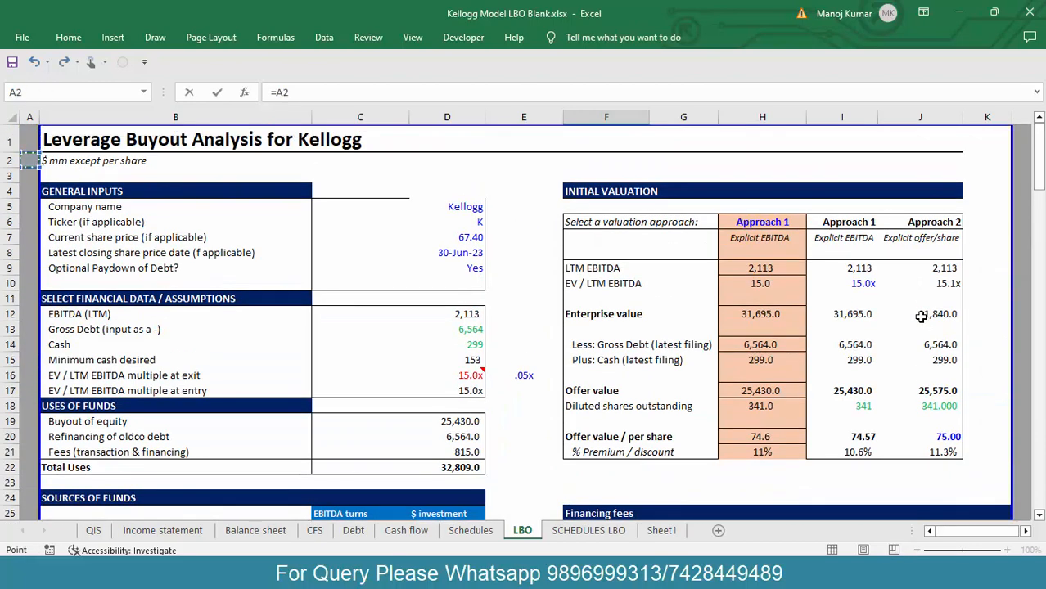
{"action": "key", "text": "Down"}
{"action": "key", "text": "Down"}
{"action": "key", "text": "Down"}
{"action": "key", "text": "Down"}
{"action": "key", "text": "Down"}
{"action": "key", "text": "Down"}
{"action": "key", "text": "Down"}
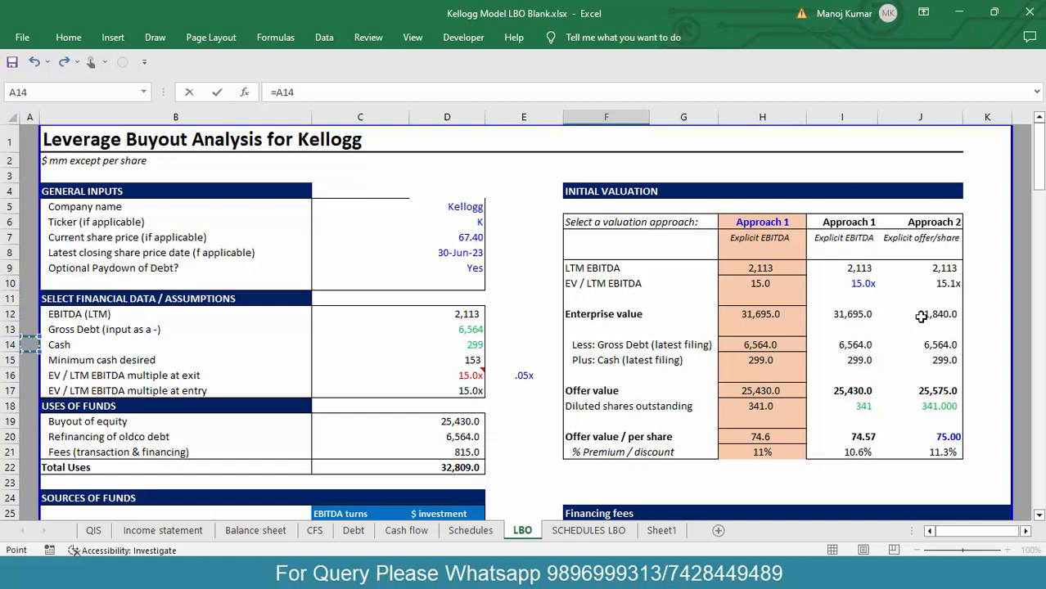
{"action": "key", "text": "Right"}
{"action": "key", "text": "Right"}
{"action": "key", "text": "Right"}
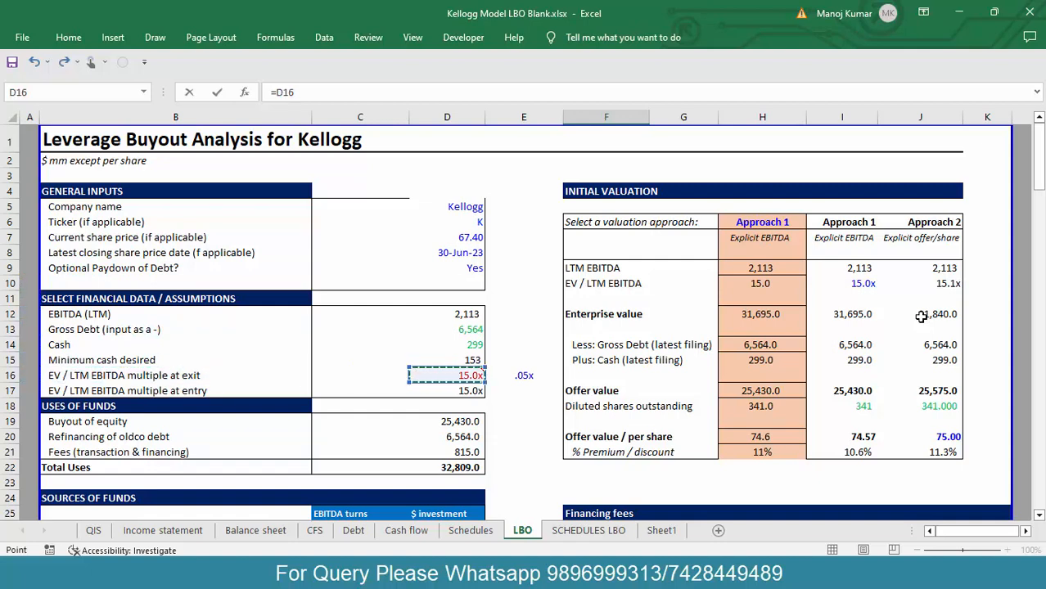
{"action": "key", "text": "Down"}
{"action": "key", "text": "Up"}
{"action": "key", "text": "Return"}
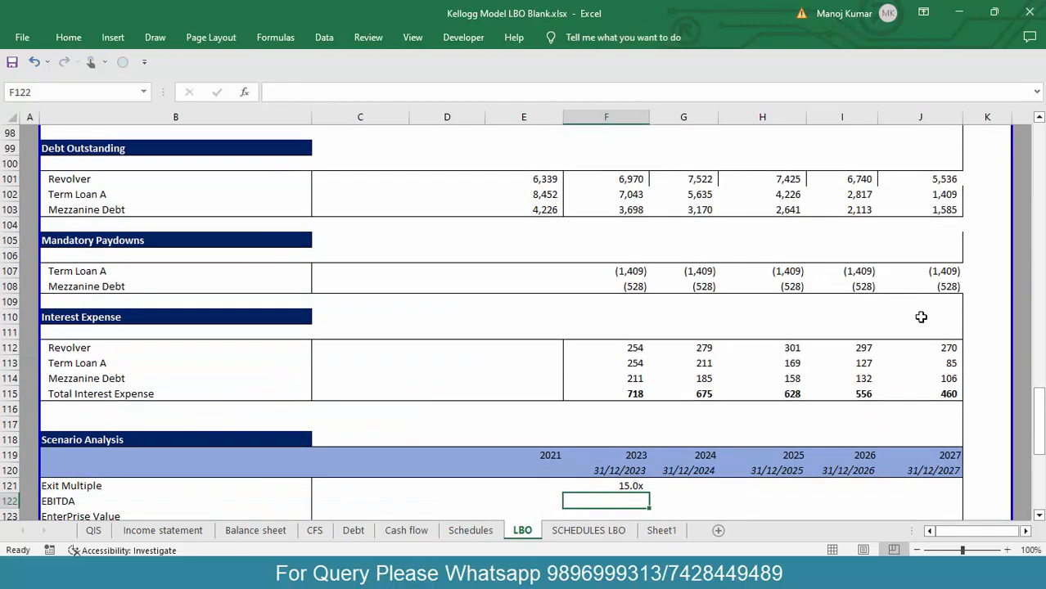
{"action": "key", "text": "Down"}
{"action": "key", "text": "Down"}
{"action": "key", "text": "Down"}
{"action": "key", "text": "Up"}
{"action": "key", "text": "Up"}
{"action": "key", "text": "Up"}
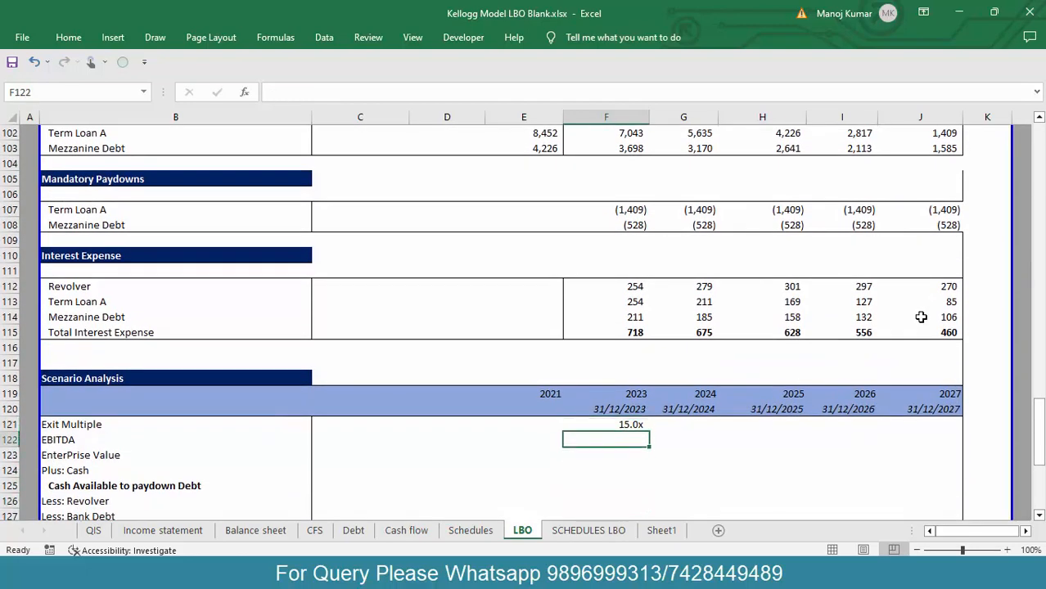
{"action": "type", "text": "="}
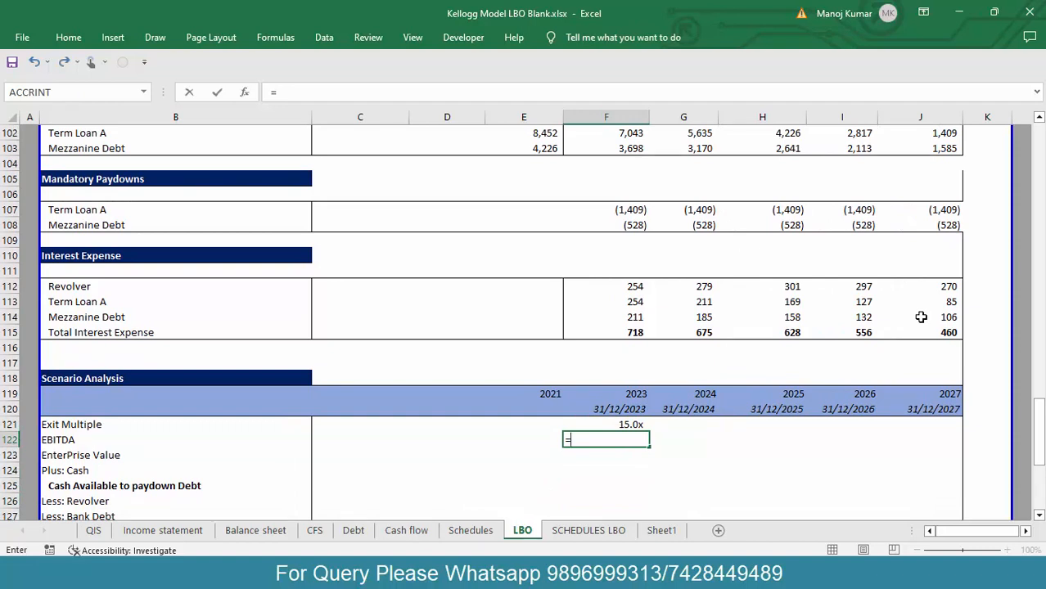
{"action": "key", "text": "Escape"}
Step: Link the 2027 exit multiple in J121 to the EV / LTM EBITDA multiple at exit with =D16
{"action": "key", "text": "Up"}
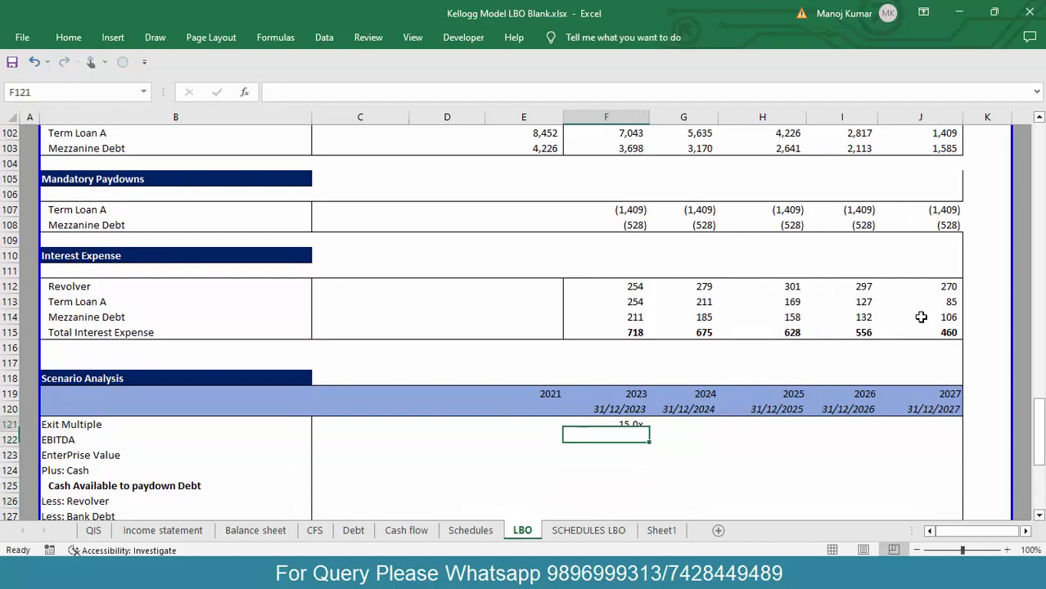
{"action": "key", "text": "Right"}
{"action": "key", "text": "Right"}
{"action": "key", "text": "Right"}
{"action": "key", "text": "Right"}
{"action": "type", "text": "="}
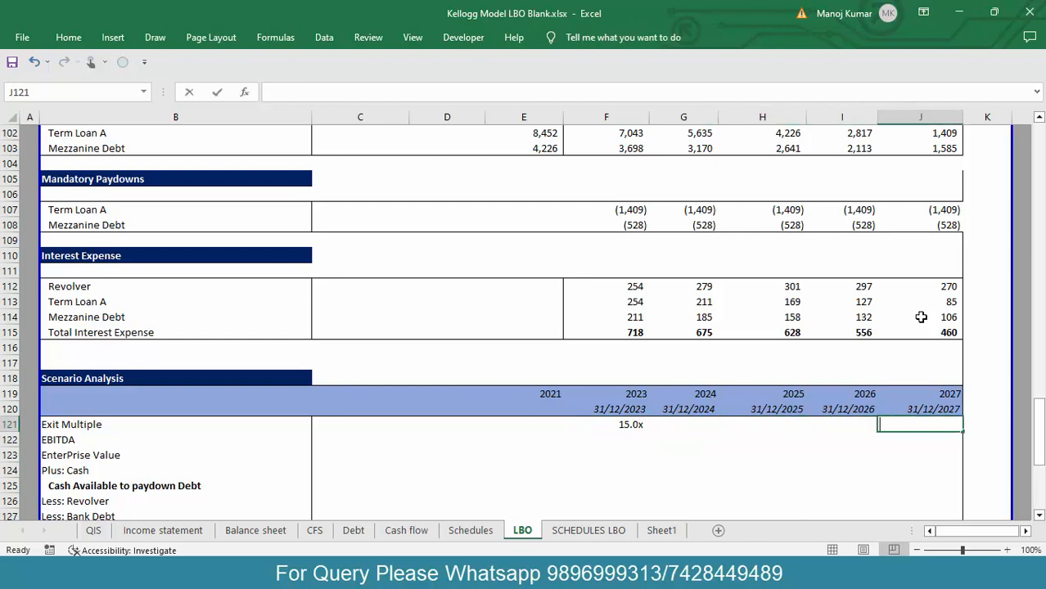
{"action": "key", "text": "ctrl+Home"}
{"action": "key", "text": "Down"}
{"action": "key", "text": "Down"}
{"action": "key", "text": "Down"}
{"action": "key", "text": "Down"}
{"action": "key", "text": "Down"}
{"action": "key", "text": "Down"}
{"action": "key", "text": "Down"}
{"action": "key", "text": "Down"}
{"action": "key", "text": "Down"}
{"action": "key", "text": "Down"}
{"action": "key", "text": "Down"}
{"action": "key", "text": "Down"}
{"action": "key", "text": "Down"}
{"action": "key", "text": "Down"}
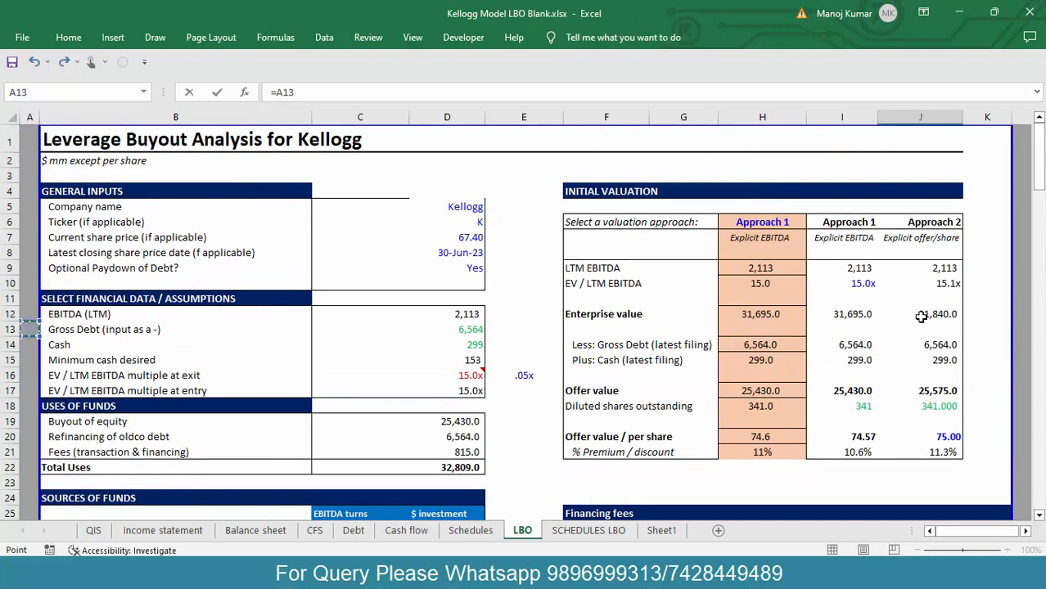
{"action": "key", "text": "Right"}
{"action": "key", "text": "Right"}
{"action": "key", "text": "Right"}
{"action": "key", "text": "Down"}
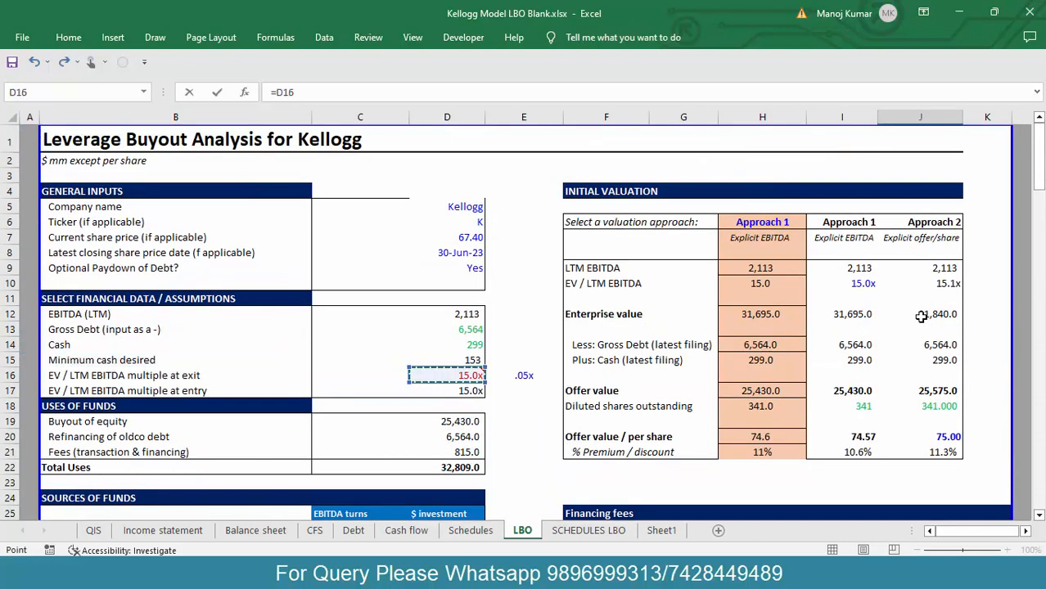
{"action": "scroll", "coordinate": [920, 317], "scroll_direction": "down", "scroll_amount": 1}
{"action": "key", "text": "Return"}
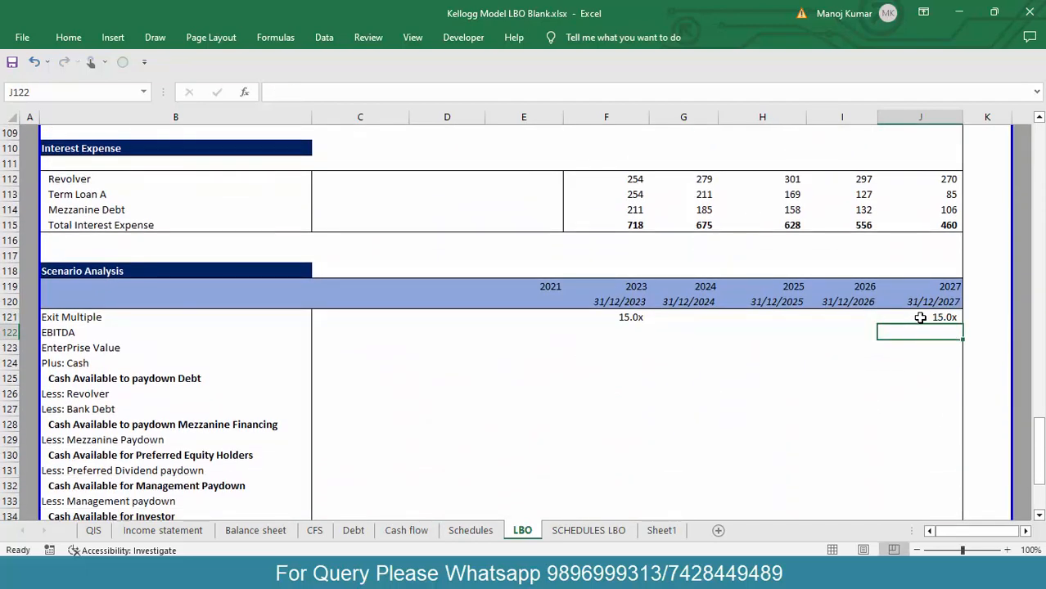
Step: Change the year header in E119 of the Scenario Analysis to 2022
{"action": "left_click_drag", "start_coordinate": [940, 290], "coordinate": [951, 513]}
{"action": "key", "text": "Down"}
{"action": "key", "text": "Down"}
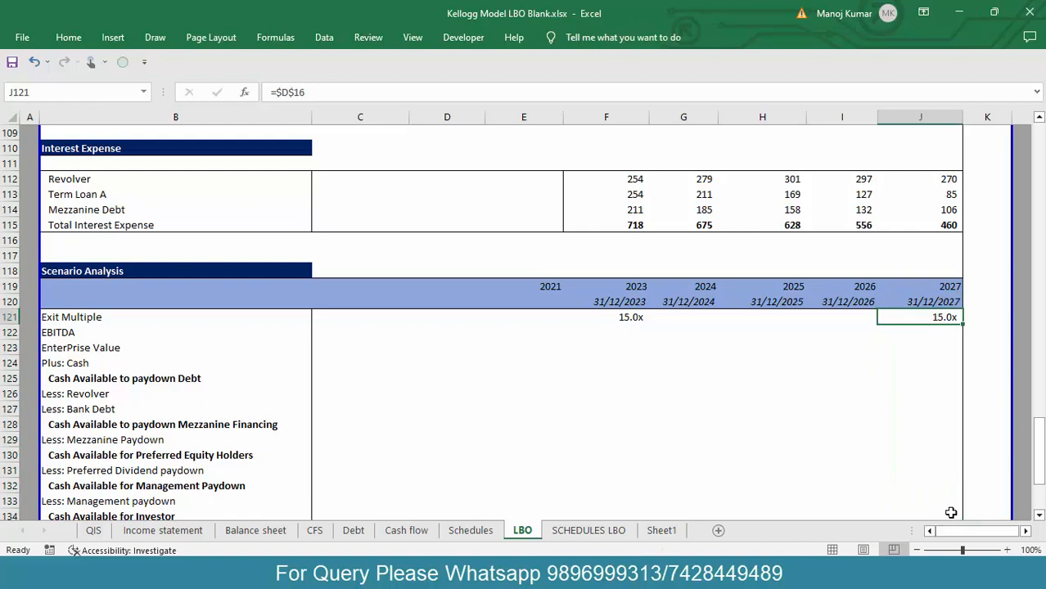
{"action": "key", "text": "Up"}
{"action": "key", "text": "Up"}
{"action": "key", "text": "Left"}
{"action": "key", "text": "Left"}
{"action": "key", "text": "Left"}
{"action": "key", "text": "Left"}
{"action": "key", "text": "Left"}
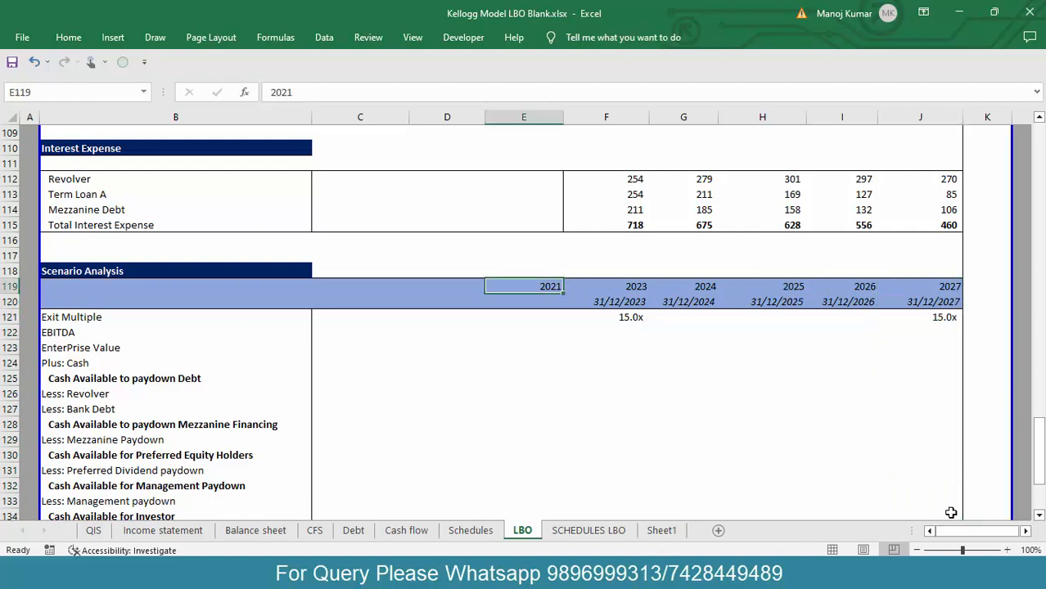
{"action": "key", "text": "Right"}
{"action": "key", "text": "Left"}
{"action": "type", "text": "2022"}
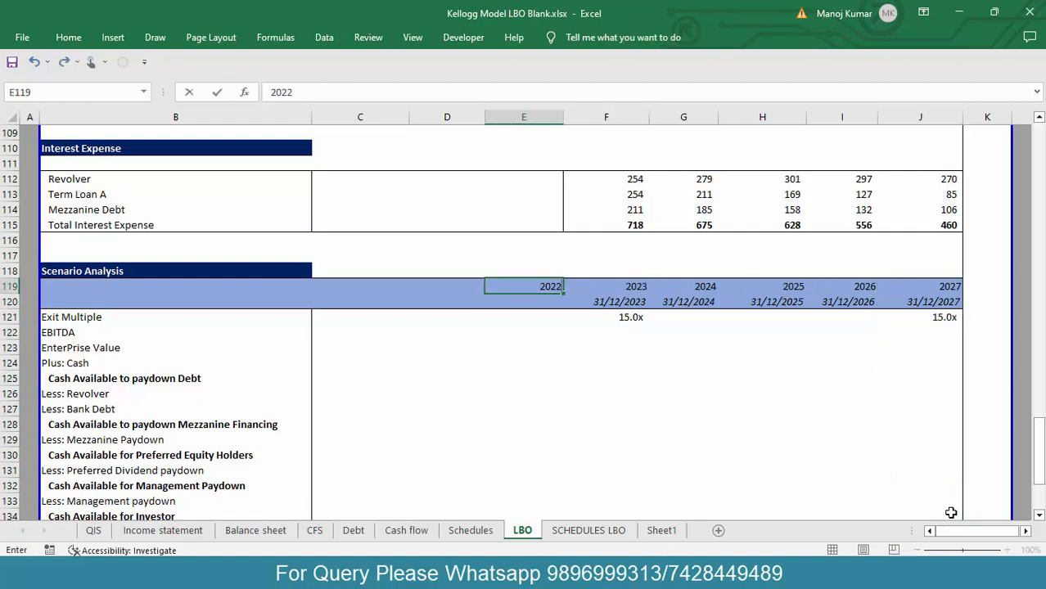
{"action": "key", "text": "ctrl+Return"}
Step: Link the 2027 EBITDA in J122 of the Scenario Analysis to the EBITDA reconciliation total with =J62
{"action": "key", "text": "Right"}
{"action": "key", "text": "ctrl+Right"}
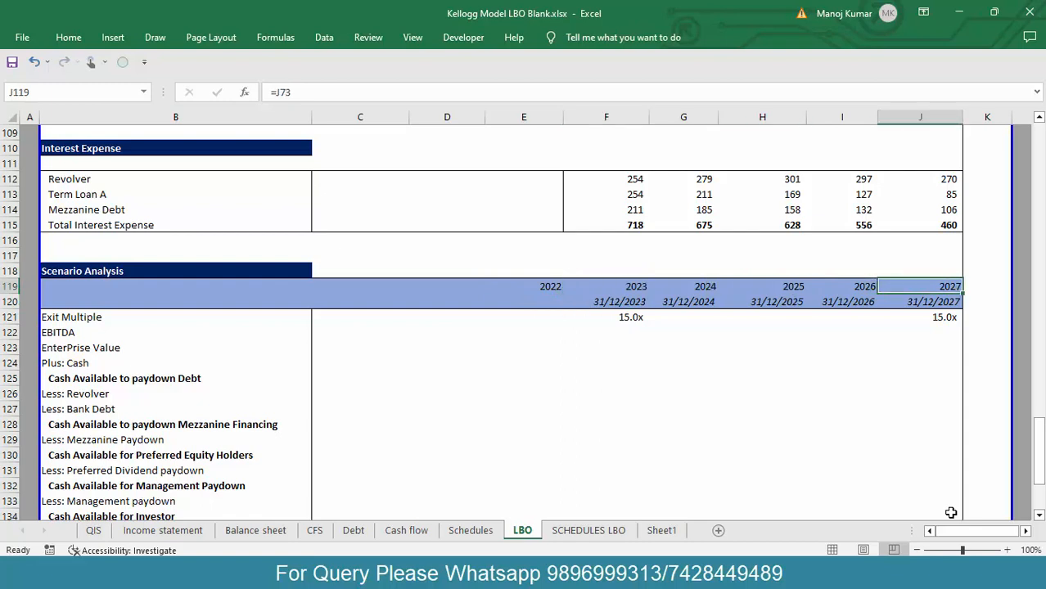
{"action": "key", "text": "Down"}
{"action": "key", "text": "Down"}
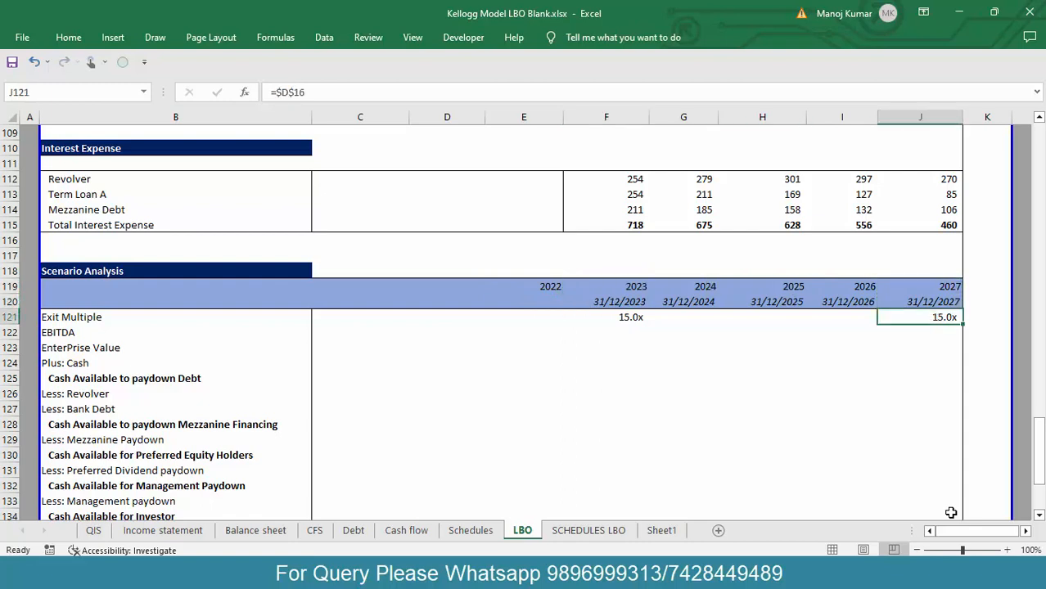
{"action": "key", "text": "Down"}
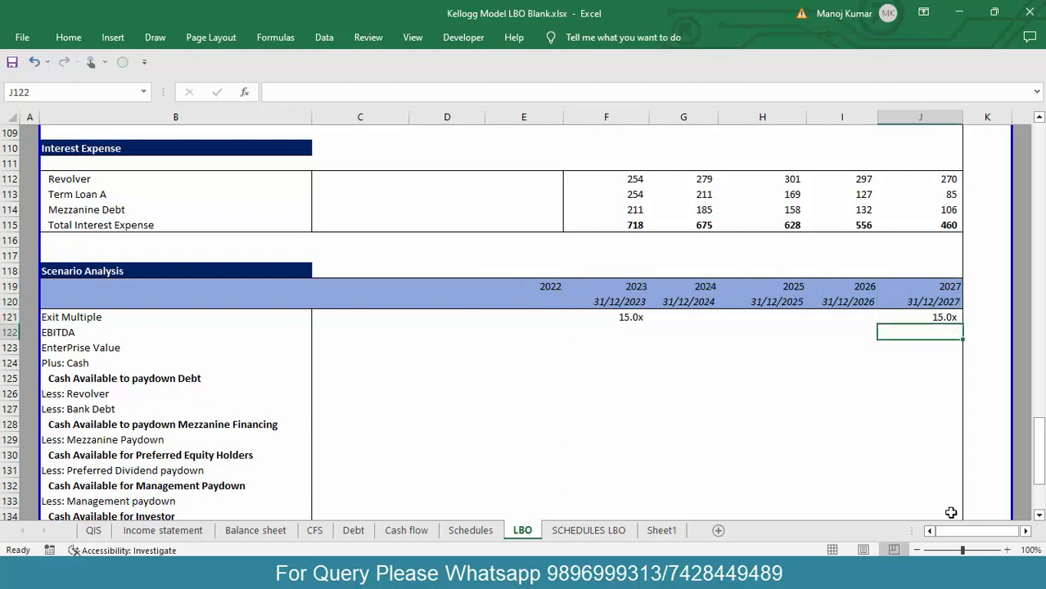
{"action": "type", "text": "="}
{"action": "key", "text": "Page_Up"}
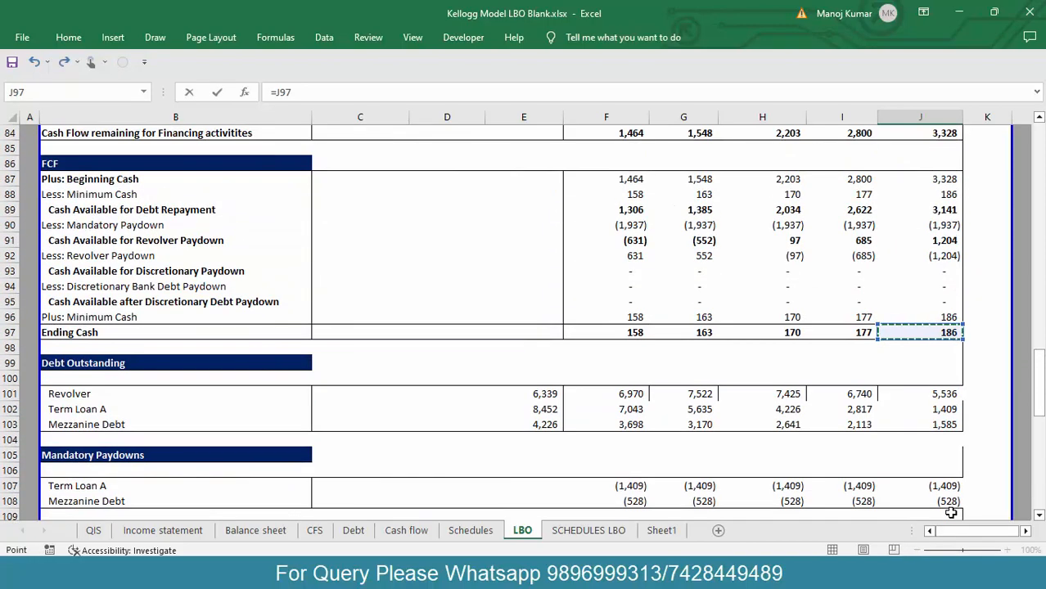
{"action": "key", "text": "Page_Up"}
{"action": "key", "text": "Page_Up"}
{"action": "key", "text": "Page_Up"}
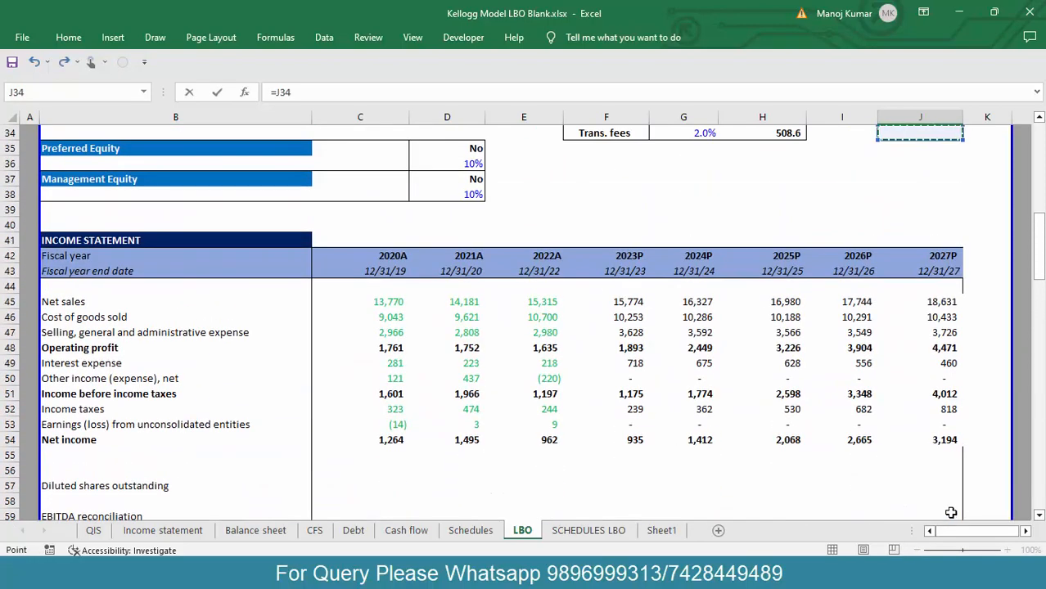
{"action": "key", "text": "Down"}
{"action": "key", "text": "Down"}
{"action": "key", "text": "Down"}
{"action": "key", "text": "Down"}
{"action": "key", "text": "Down"}
{"action": "key", "text": "Down"}
{"action": "key", "text": "Down"}
{"action": "key", "text": "Down"}
{"action": "key", "text": "Down"}
{"action": "key", "text": "Down"}
{"action": "key", "text": "Down"}
{"action": "key", "text": "Down"}
{"action": "key", "text": "Down"}
{"action": "key", "text": "Down"}
{"action": "key", "text": "Down"}
{"action": "key", "text": "Down"}
{"action": "key", "text": "Down"}
{"action": "key", "text": "Down"}
{"action": "key", "text": "Down"}
{"action": "key", "text": "Down"}
{"action": "key", "text": "Down"}
{"action": "key", "text": "Down"}
{"action": "key", "text": "Down"}
{"action": "key", "text": "Down"}
{"action": "key", "text": "Down"}
{"action": "key", "text": "Down"}
{"action": "key", "text": "Down"}
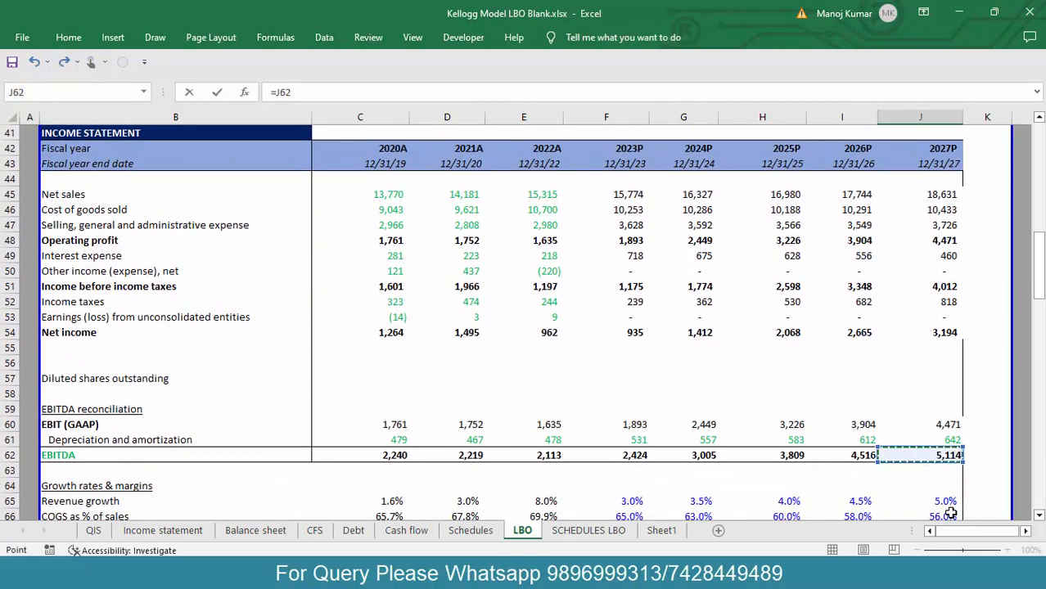
{"action": "key", "text": "Return"}
Step: Calculate the 2027 enterprise value in J123 as exit multiple times EBITDA with =J121*J122
{"action": "key", "text": "Down"}
{"action": "key", "text": "Down"}
{"action": "key", "text": "Down"}
{"action": "key", "text": "Down"}
{"action": "key", "text": "Down"}
{"action": "key", "text": "Down"}
{"action": "key", "text": "Down"}
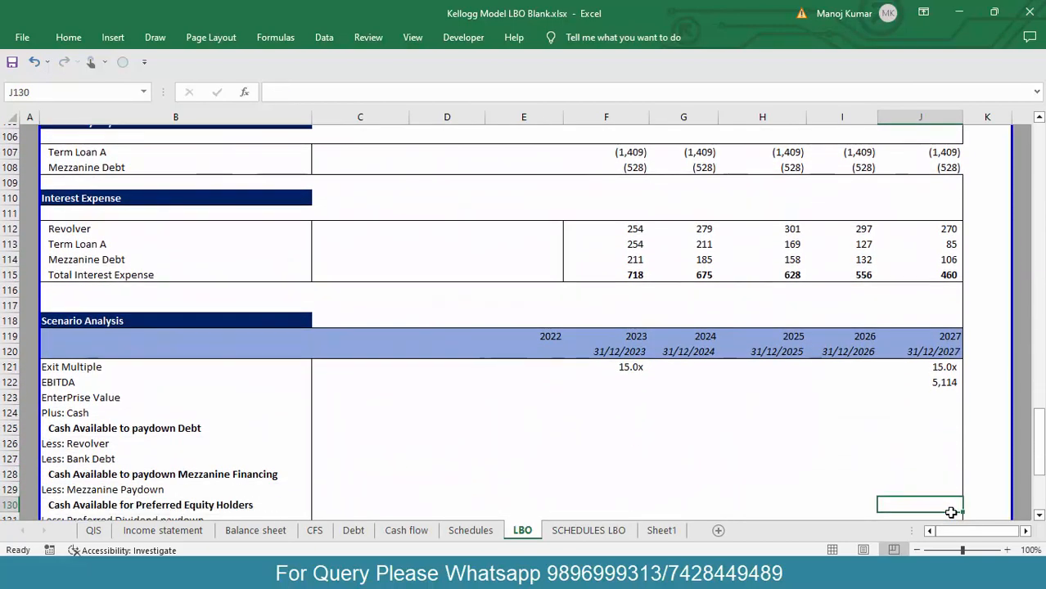
{"action": "key", "text": "Up"}
{"action": "key", "text": "Up"}
{"action": "key", "text": "Up"}
{"action": "key", "text": "Up"}
{"action": "key", "text": "Up"}
{"action": "key", "text": "Up"}
{"action": "key", "text": "Up"}
{"action": "key", "text": "Up"}
{"action": "key", "text": "Down"}
{"action": "type", "text": "="}
{"action": "key", "text": "Up"}
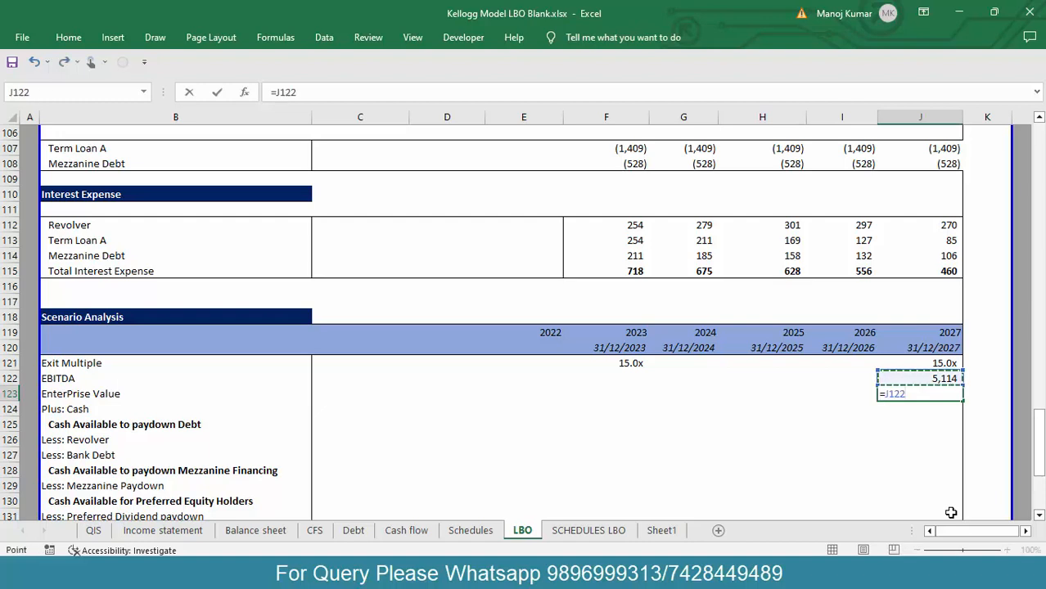
{"action": "key", "text": "Up"}
{"action": "type", "text": "*"}
{"action": "key", "text": "Up"}
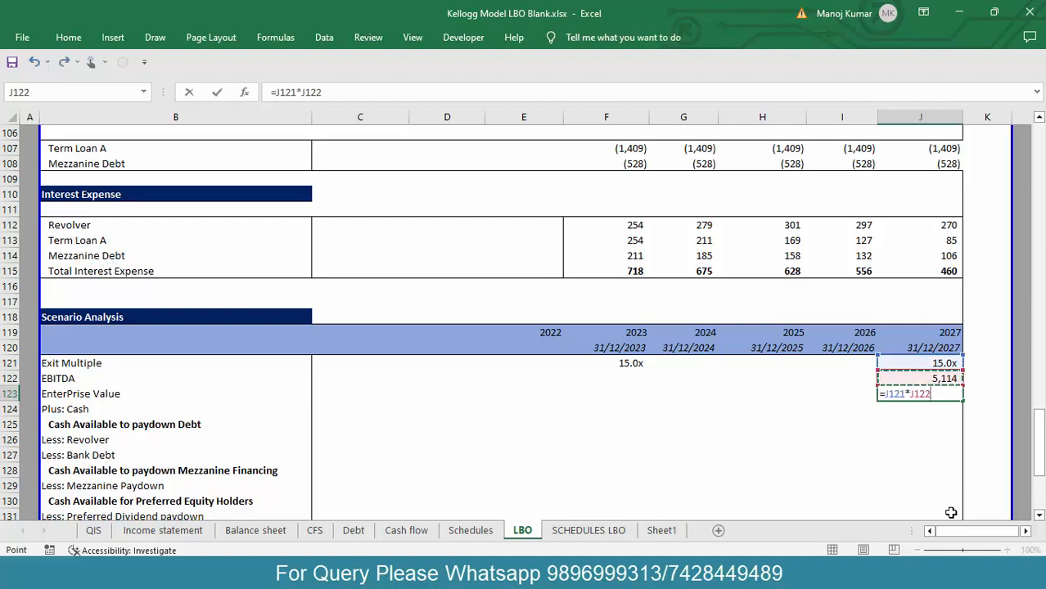
{"action": "key", "text": "ctrl+Return"}
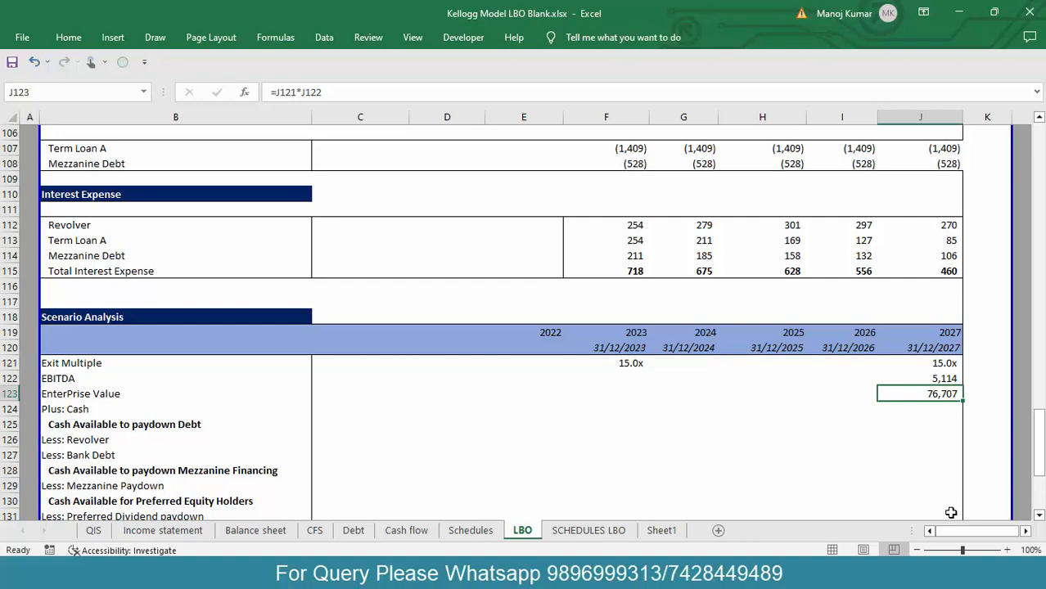
Step: Start the 2027 Plus: Cash formula in J124 with a reference to Ending Cash in J97
{"action": "left_click", "coordinate": [569, 363]}
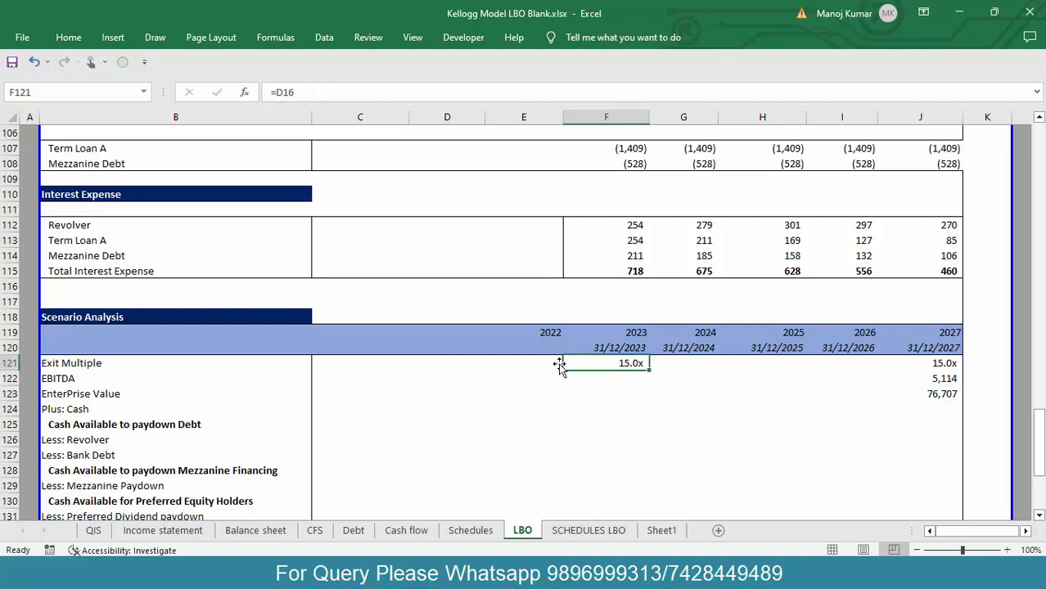
{"action": "left_click", "coordinate": [553, 364]}
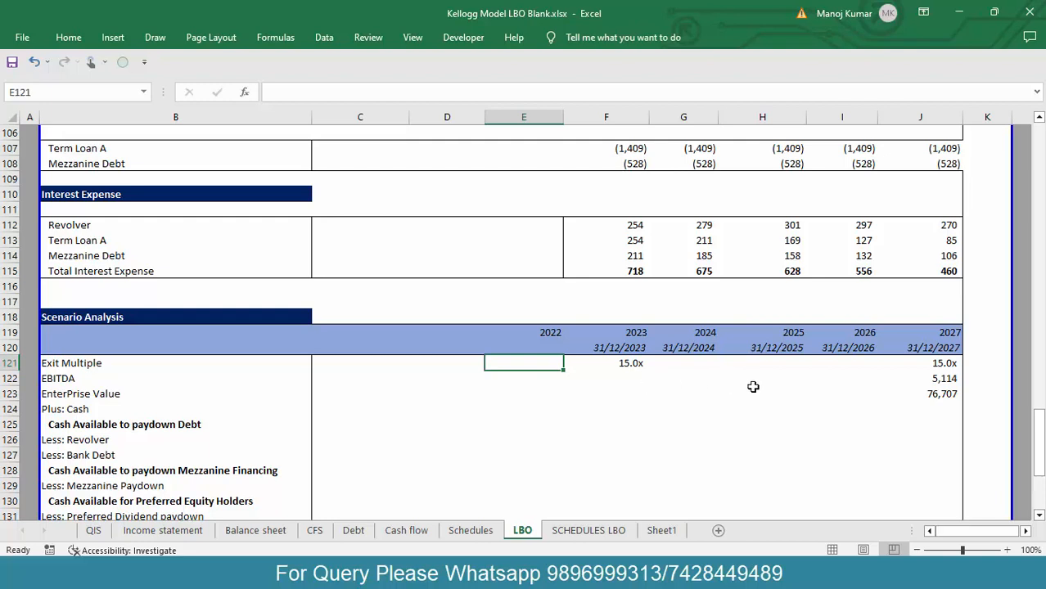
{"action": "left_click", "coordinate": [946, 394]}
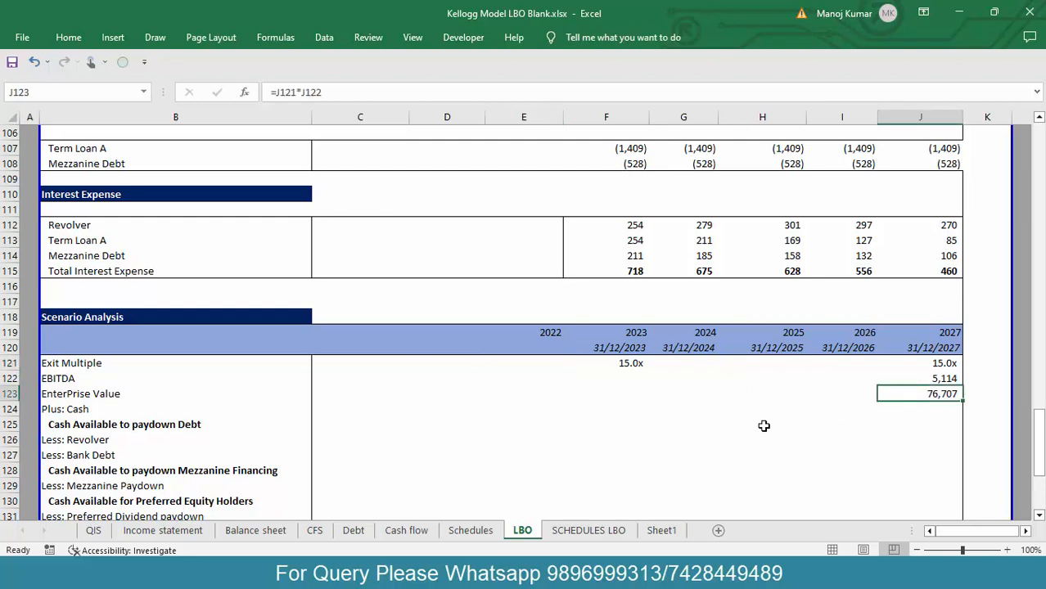
{"action": "key", "text": "Down"}
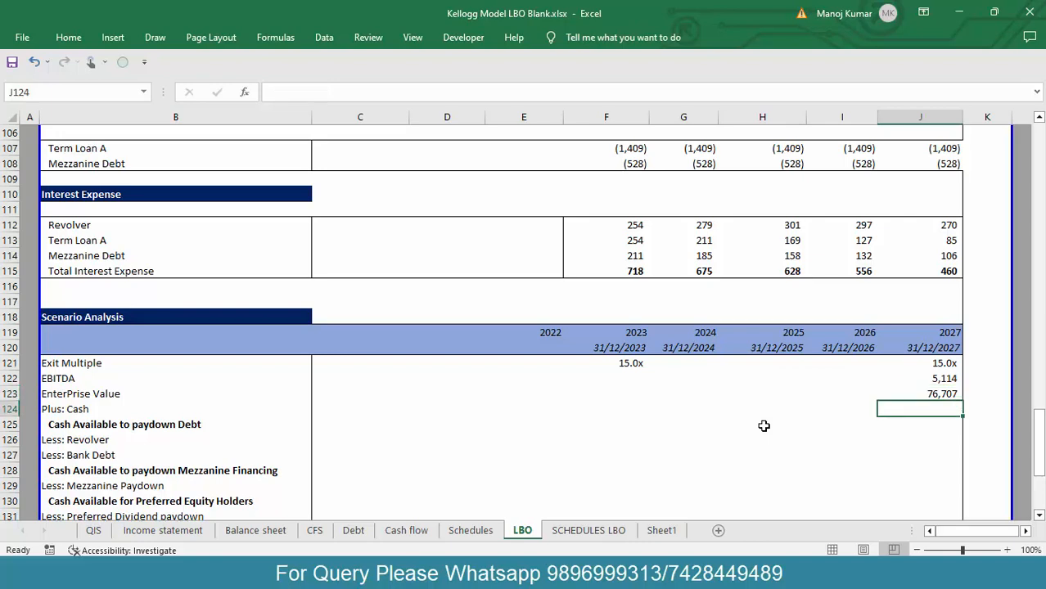
{"action": "type", "text": "="}
{"action": "key", "text": "Page_Up"}
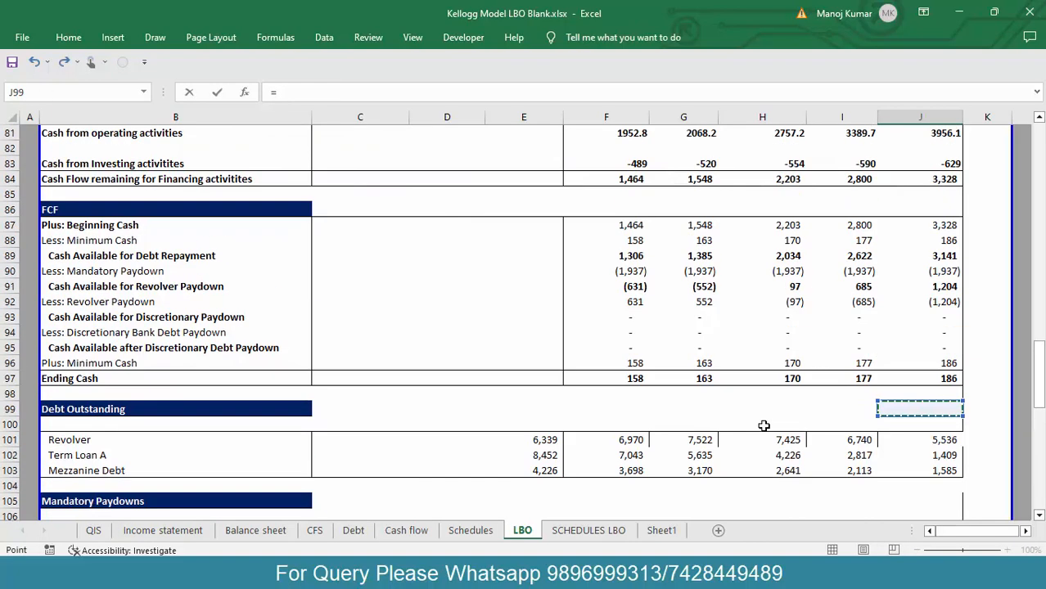
{"action": "key", "text": "Up"}
{"action": "key", "text": "Up"}
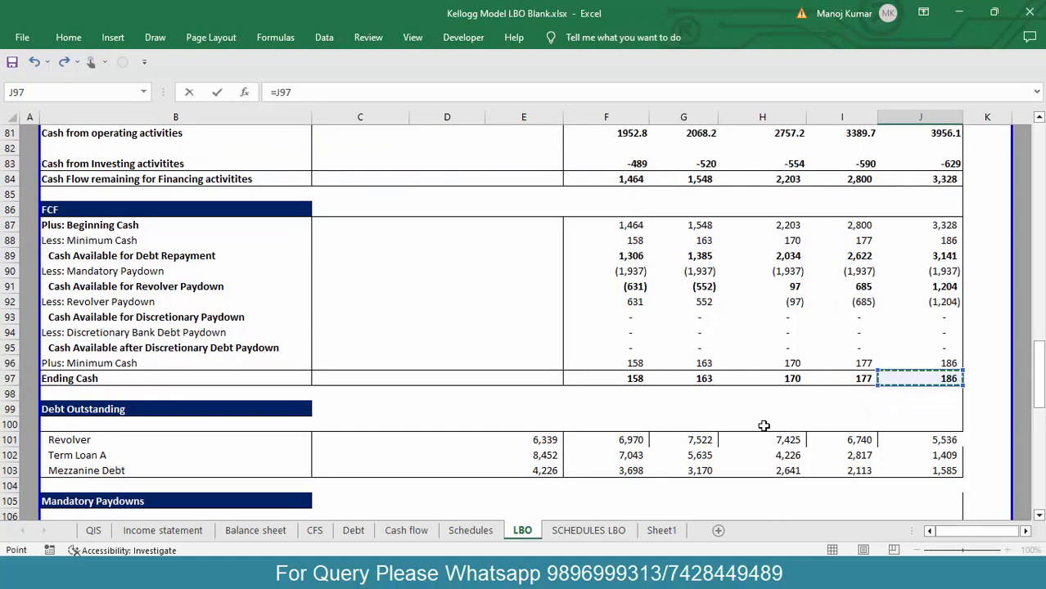
Step: Trace the 2027 column of the FCF schedule through beginning cash, minimum cash, mandatory paydown, revolver paydown and ending cash
{"action": "key", "text": "Up"}
{"action": "key", "text": "Up"}
{"action": "key", "text": "Up"}
{"action": "key", "text": "Up"}
{"action": "key", "text": "Up"}
{"action": "key", "text": "Up"}
{"action": "key", "text": "Up"}
{"action": "key", "text": "Up"}
{"action": "key", "text": "Up"}
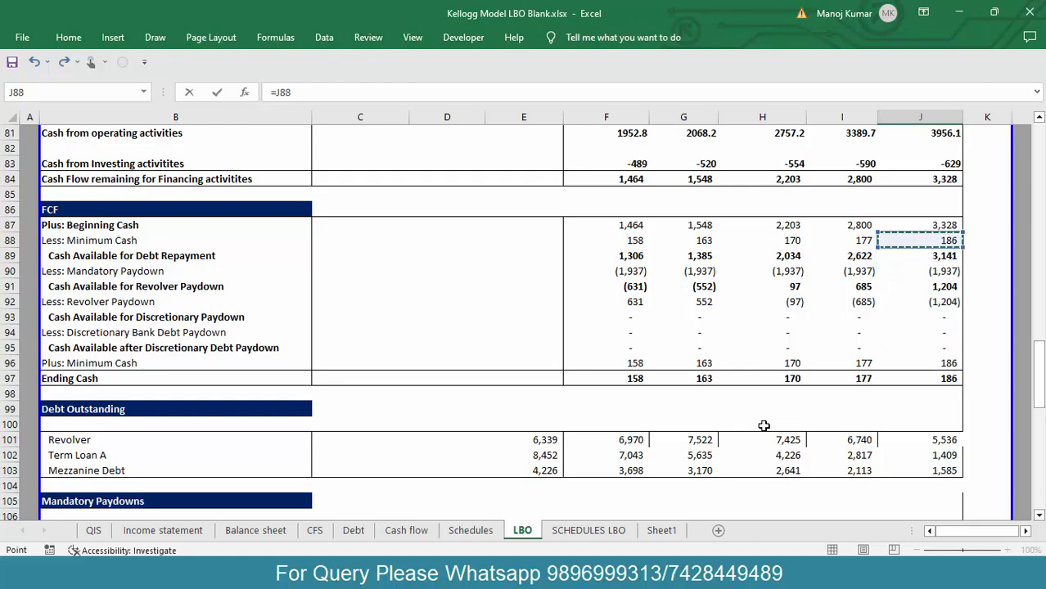
{"action": "key", "text": "Down"}
{"action": "key", "text": "Down"}
{"action": "key", "text": "Down"}
{"action": "key", "text": "Down"}
{"action": "key", "text": "Down"}
{"action": "key", "text": "Down"}
{"action": "key", "text": "Down"}
{"action": "key", "text": "Down"}
{"action": "key", "text": "Down"}
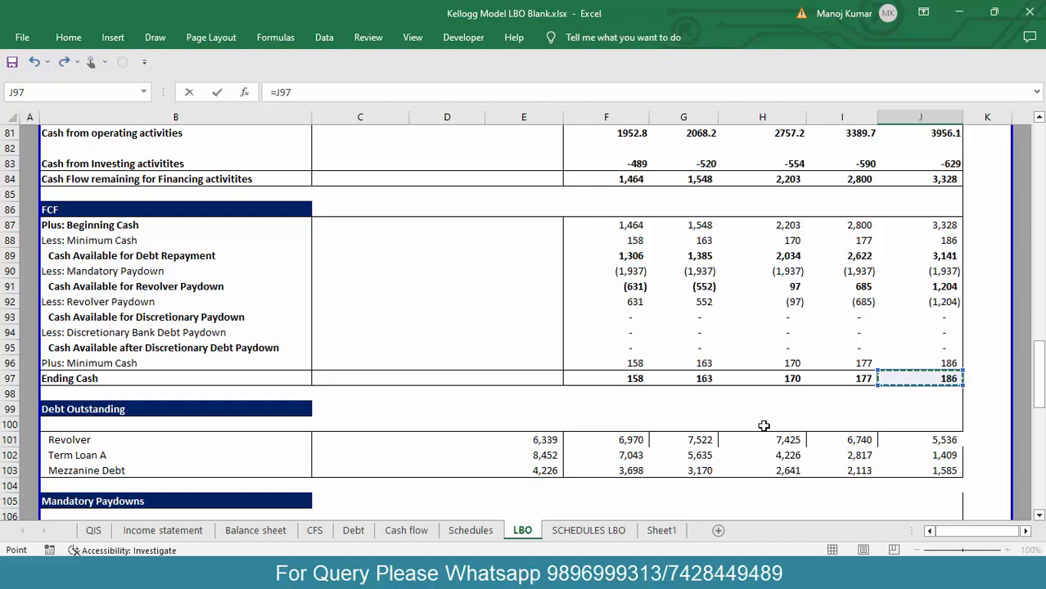
{"action": "key", "text": "Up"}
{"action": "key", "text": "Up"}
{"action": "key", "text": "Up"}
{"action": "key", "text": "Up"}
{"action": "key", "text": "Up"}
{"action": "key", "text": "Up"}
{"action": "key", "text": "Up"}
{"action": "key", "text": "Up"}
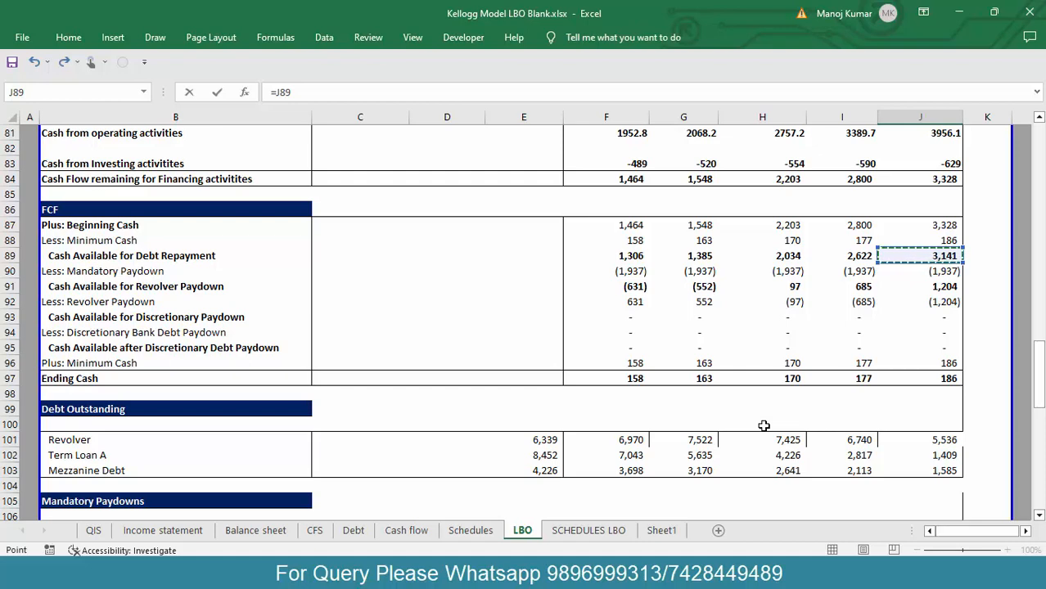
{"action": "key", "text": "Down"}
{"action": "key", "text": "Down"}
{"action": "key", "text": "Down"}
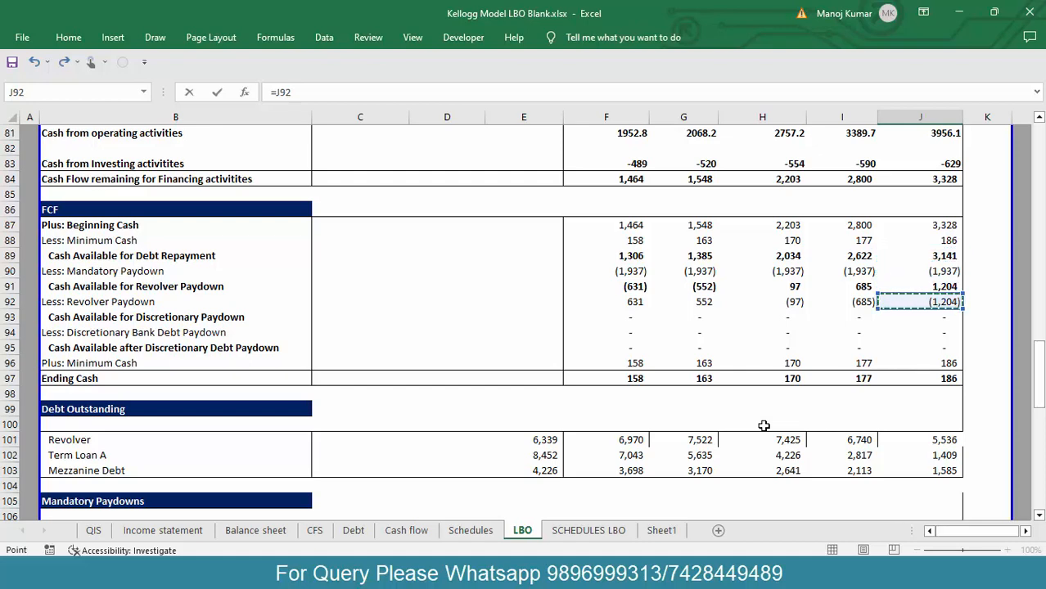
{"action": "key", "text": "Up"}
{"action": "key", "text": "Up"}
{"action": "key", "text": "Up"}
{"action": "key", "text": "Up"}
{"action": "key", "text": "Up"}
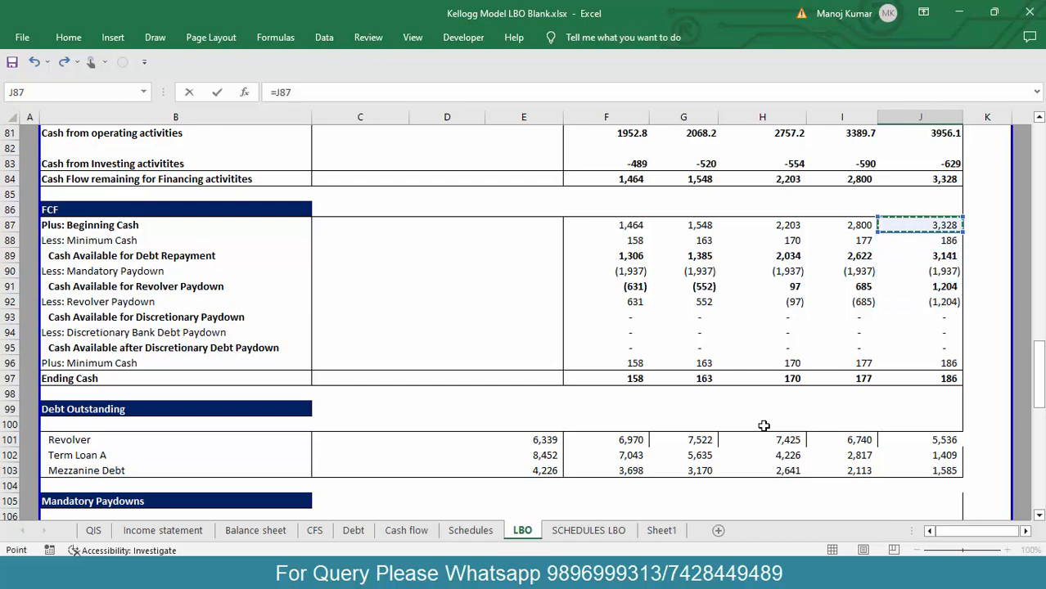
{"action": "key", "text": "Down"}
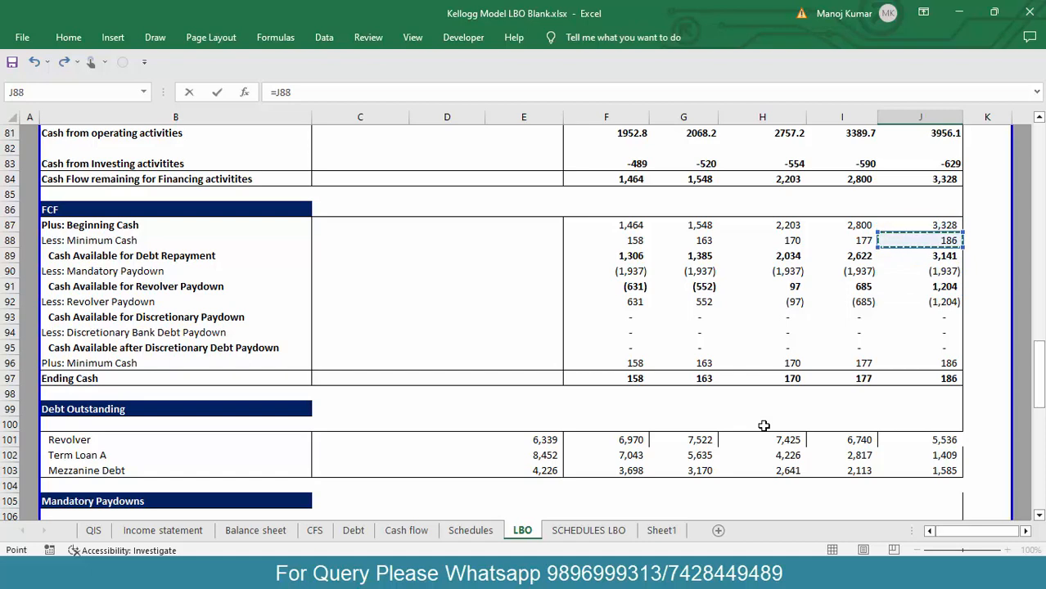
{"action": "key", "text": "Down"}
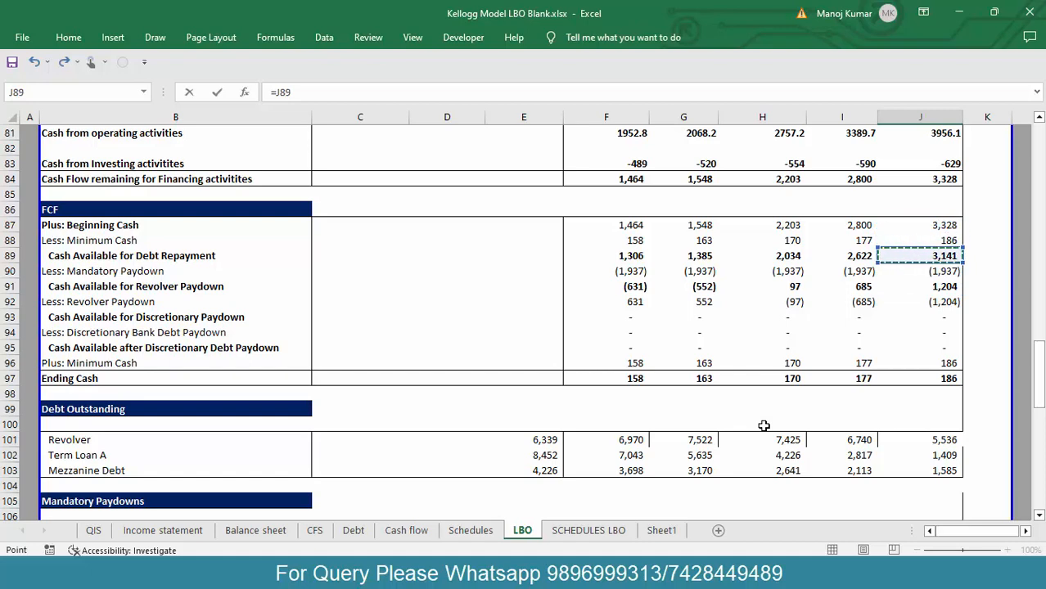
{"action": "key", "text": "Down"}
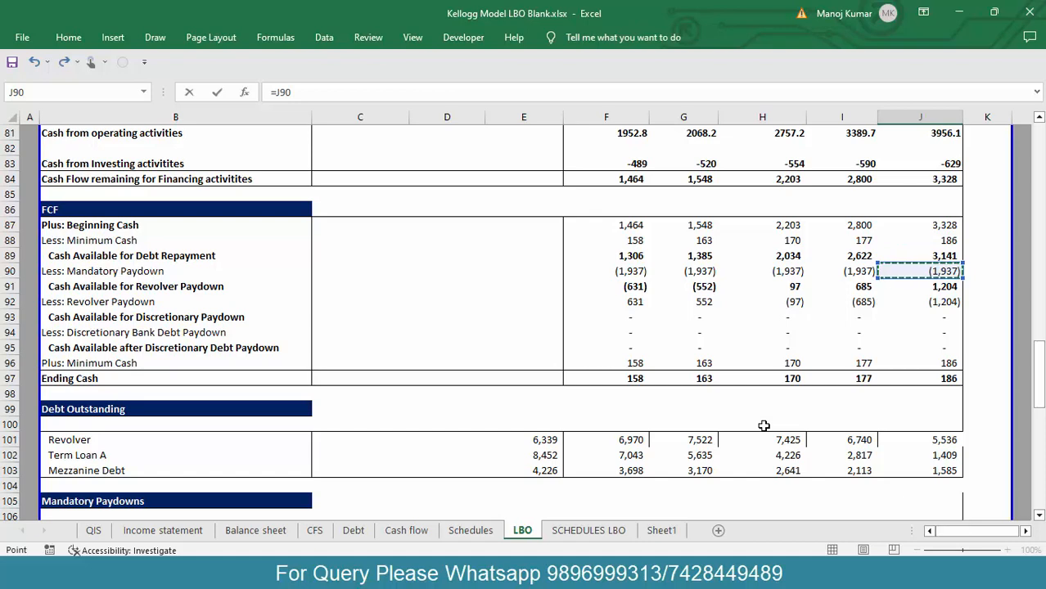
{"action": "key", "text": "Down"}
{"action": "key", "text": "Down"}
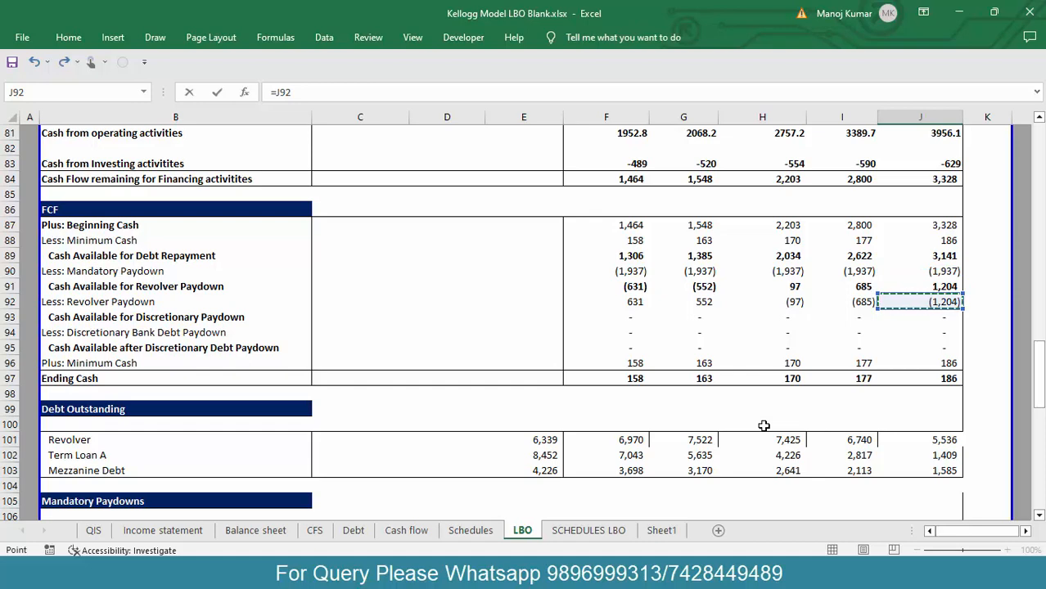
Step: Finish the 2027 Plus: Cash formula in J124 as =J97, the Ending Cash of the FCF schedule
{"action": "key", "text": "Down"}
{"action": "key", "text": "Down"}
{"action": "key", "text": "Down"}
{"action": "key", "text": "Down"}
{"action": "key", "text": "Down"}
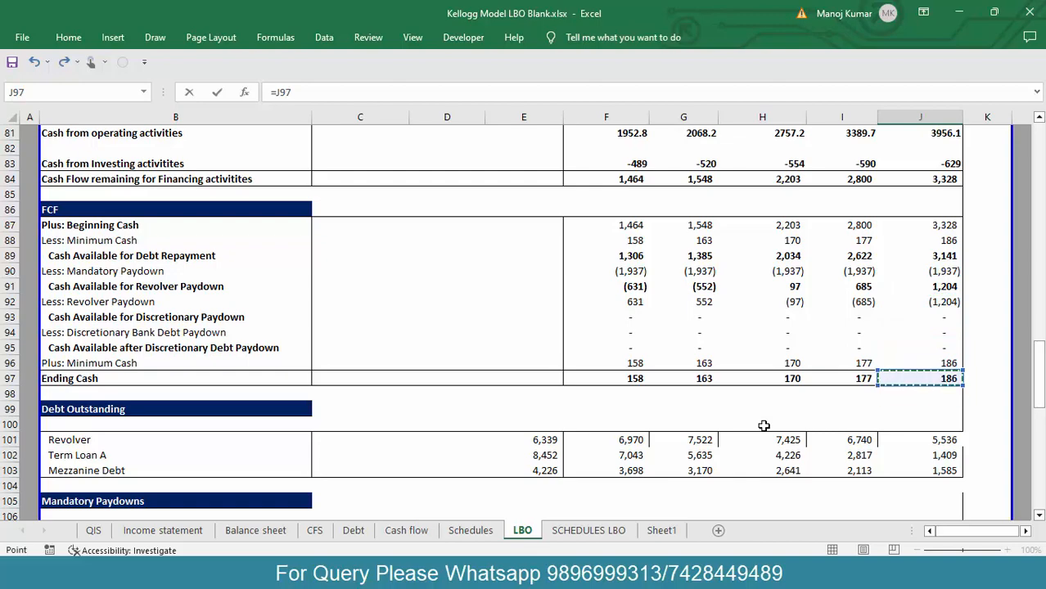
{"action": "key", "text": "Return"}
Step: Calculate the 2027 Cash Available to paydown Debt in J125 with =J123+J124
{"action": "key", "text": "Down"}
{"action": "key", "text": "Down"}
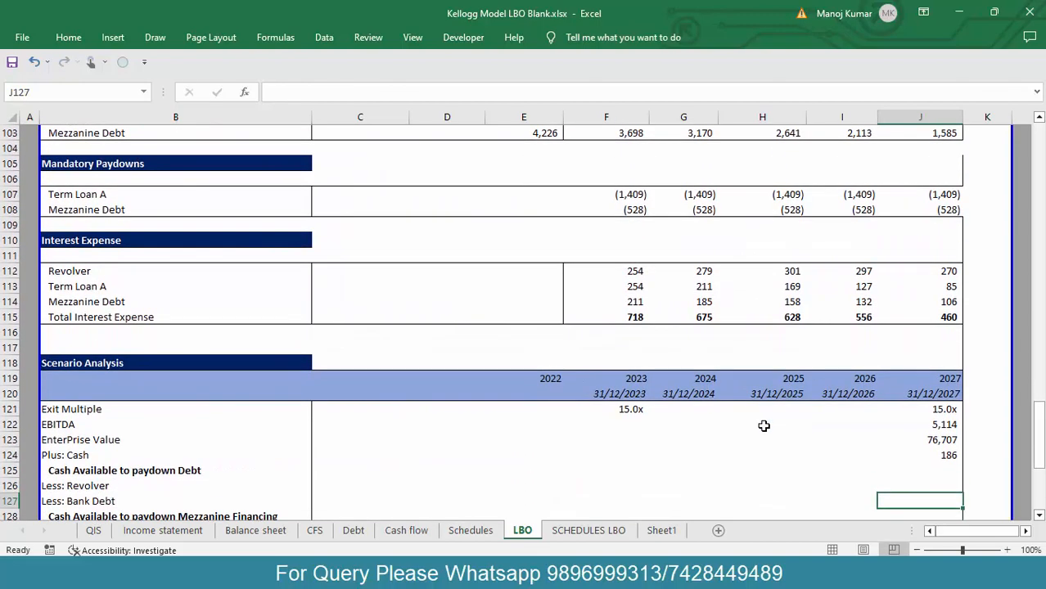
{"action": "key", "text": "Up"}
{"action": "key", "text": "Up"}
{"action": "type", "text": "="}
{"action": "key", "text": "Up"}
{"action": "key", "text": "Up"}
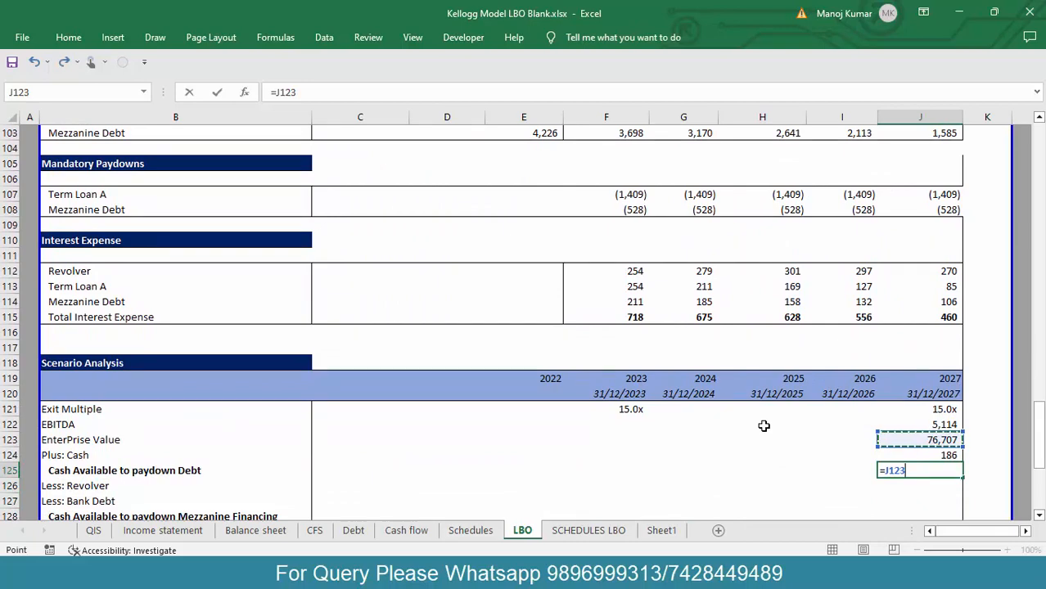
{"action": "type", "text": "+"}
{"action": "key", "text": "Down"}
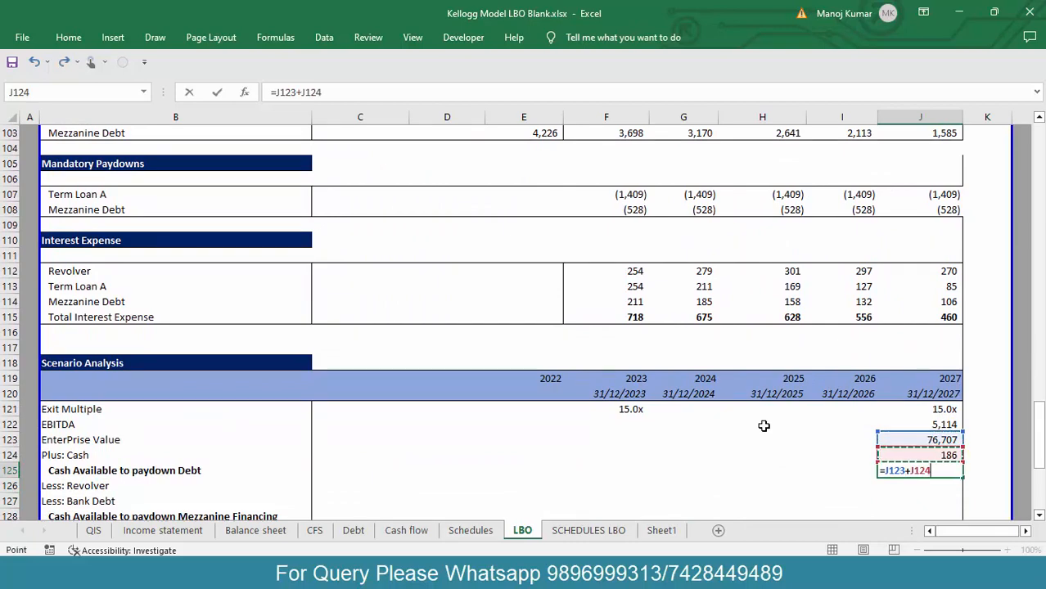
{"action": "key", "text": "Return"}
Step: Look over the remaining Scenario Analysis rows down to Cash Available for Investor and return to the 2027 Less: Revolver cell
{"action": "key", "text": "Down"}
{"action": "key", "text": "Down"}
{"action": "key", "text": "Down"}
{"action": "key", "text": "Down"}
{"action": "key", "text": "Down"}
{"action": "key", "text": "Down"}
{"action": "key", "text": "Down"}
{"action": "key", "text": "Up"}
{"action": "key", "text": "Up"}
{"action": "key", "text": "Up"}
{"action": "key", "text": "Up"}
{"action": "key", "text": "Up"}
{"action": "key", "text": "Up"}
{"action": "key", "text": "Up"}
{"action": "key", "text": "Up"}
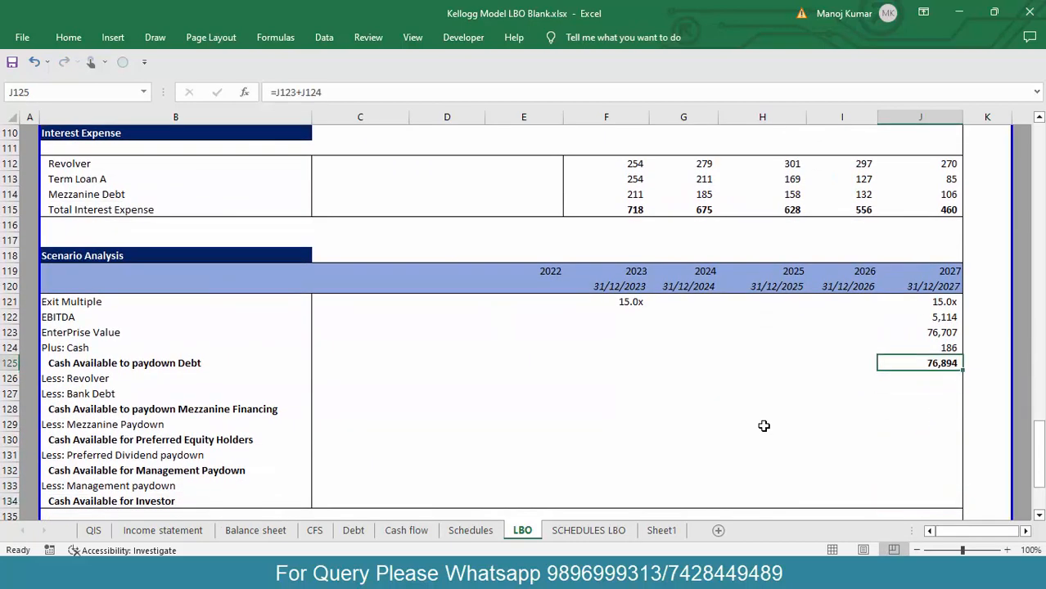
{"action": "key", "text": "Down"}
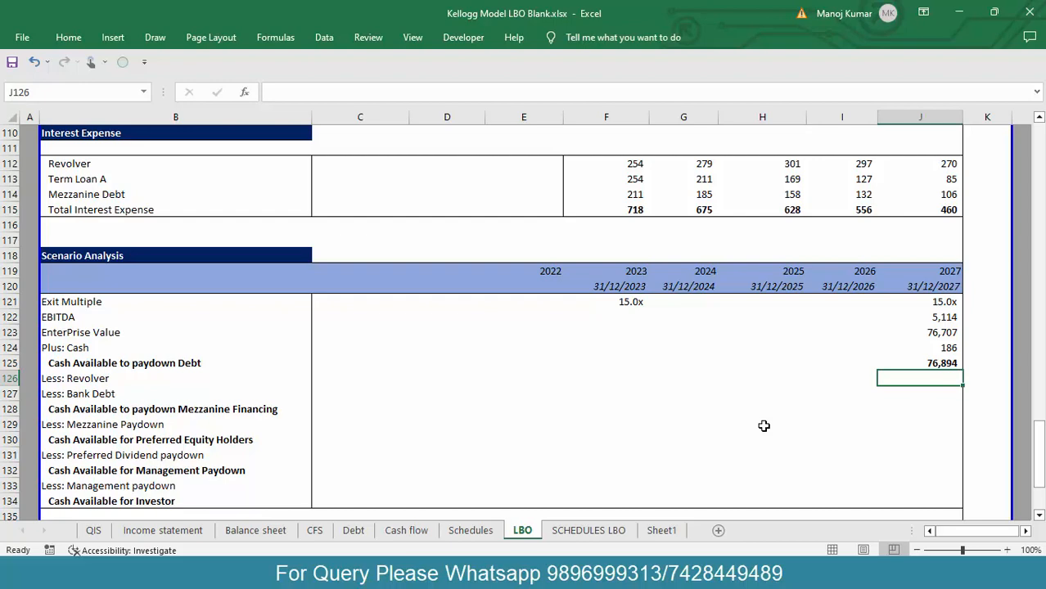
Step: Set the 2027 Less: Revolver in J126 to =-J101, the negative of the outstanding Revolver balance
{"action": "key", "text": "Up"}
{"action": "key", "text": "Down"}
{"action": "type", "text": "=-"}
{"action": "key", "text": "Up"}
{"action": "key", "text": "Up"}
{"action": "key", "text": "Up"}
{"action": "key", "text": "Up"}
{"action": "key", "text": "Up"}
{"action": "key", "text": "Up"}
{"action": "key", "text": "Up"}
{"action": "key", "text": "Up"}
{"action": "key", "text": "Up"}
{"action": "key", "text": "Up"}
{"action": "key", "text": "Up"}
{"action": "key", "text": "Up"}
{"action": "key", "text": "Up"}
{"action": "key", "text": "Up"}
{"action": "key", "text": "Up"}
{"action": "key", "text": "Up"}
{"action": "key", "text": "Up"}
{"action": "key", "text": "Up"}
{"action": "key", "text": "Up"}
{"action": "key", "text": "Up"}
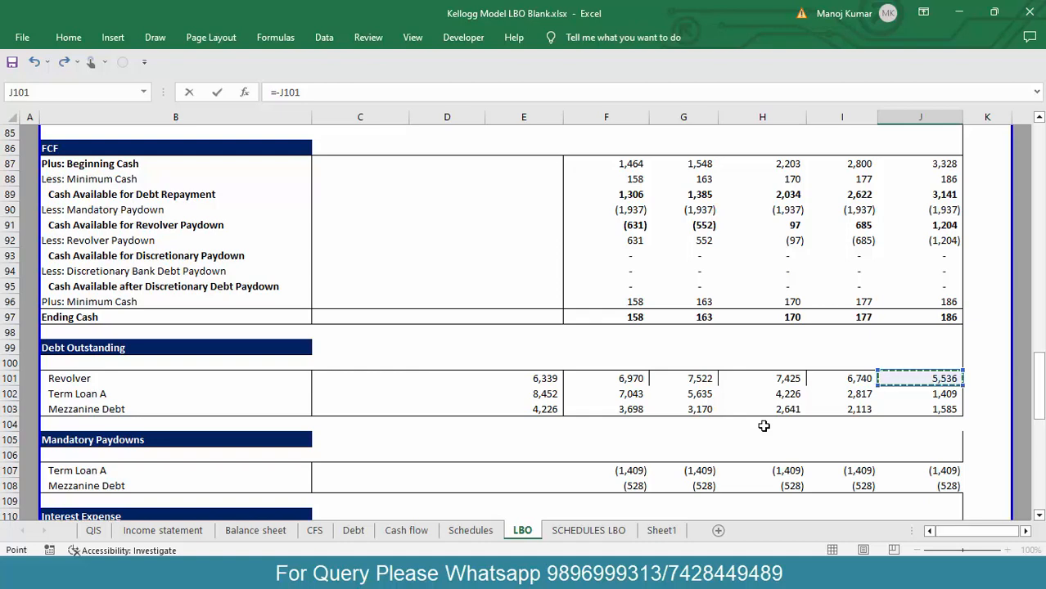
{"action": "key", "text": "Down"}
{"action": "key", "text": "Up"}
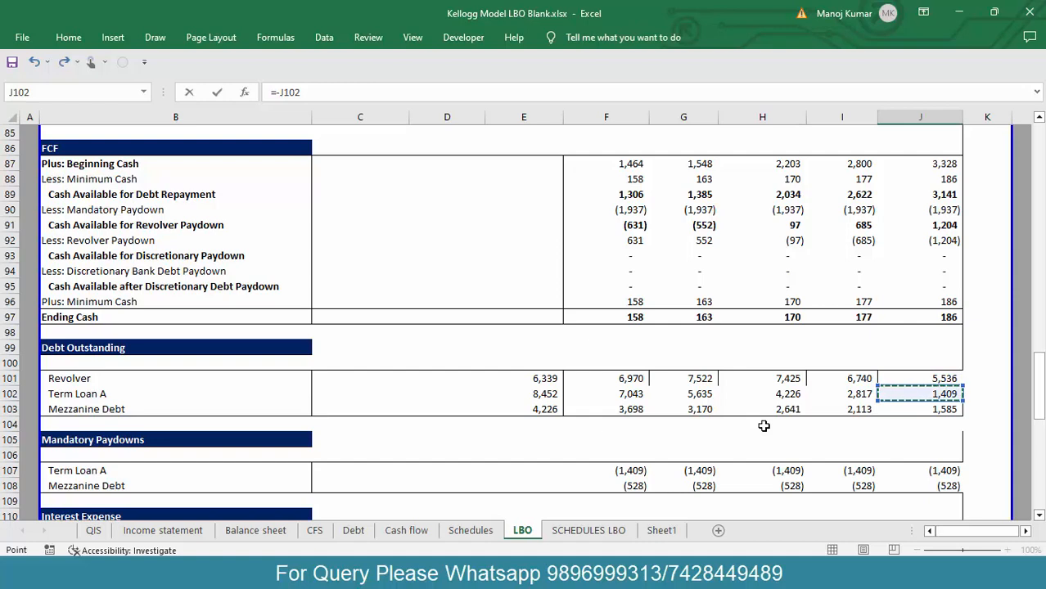
{"action": "key", "text": "Up"}
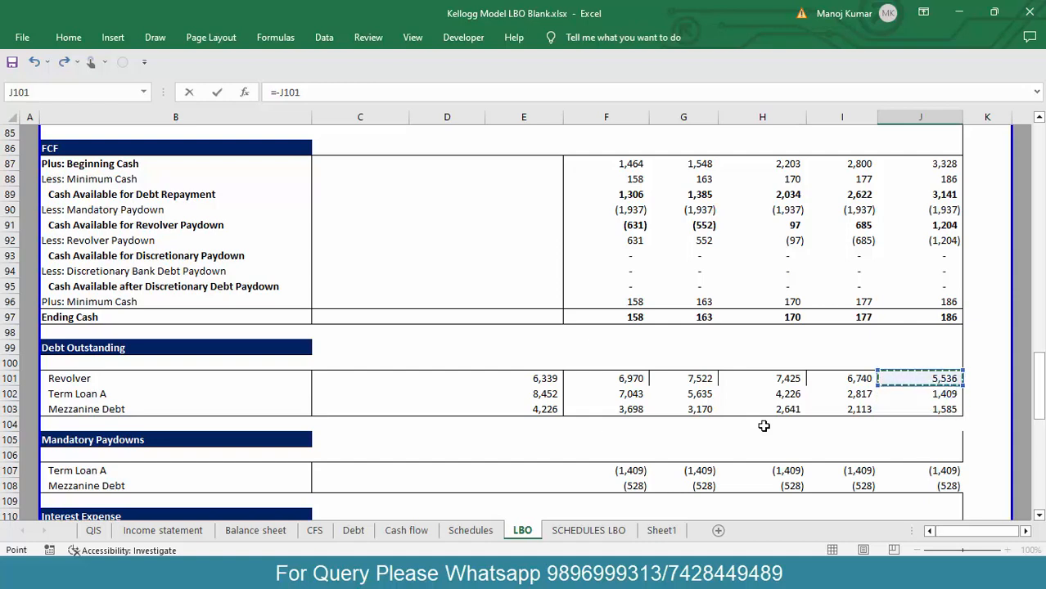
Step: Copy the Revolver formula down to the 2027 Less: Bank Debt in J127 as =-J102
{"action": "key", "text": "shift+Down"}
{"action": "key", "text": "shift+Down"}
{"action": "key", "text": "shift+Up"}
{"action": "key", "text": "shift+Up"}
{"action": "key", "text": "Escape"}
{"action": "key", "text": "ctrl+d"}
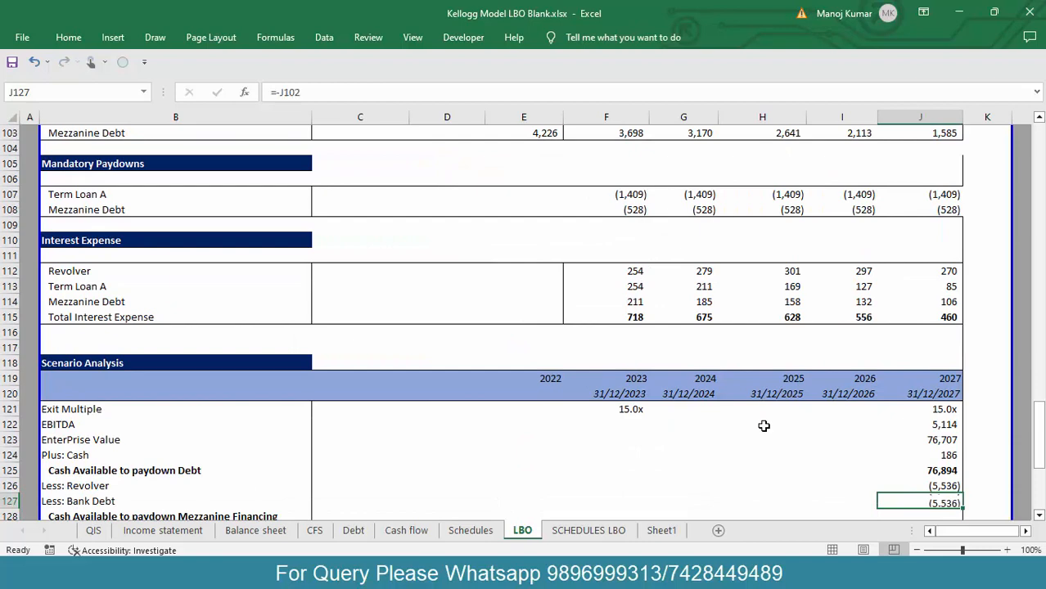
Step: Look over the rows below Less: Bank Debt and highlight the Cash Available to paydown Mezzanine Financing row
{"action": "key", "text": "Down"}
{"action": "key", "text": "Down"}
{"action": "key", "text": "Down"}
{"action": "key", "text": "Down"}
{"action": "key", "text": "Up"}
{"action": "key", "text": "Up"}
{"action": "key", "text": "Up"}
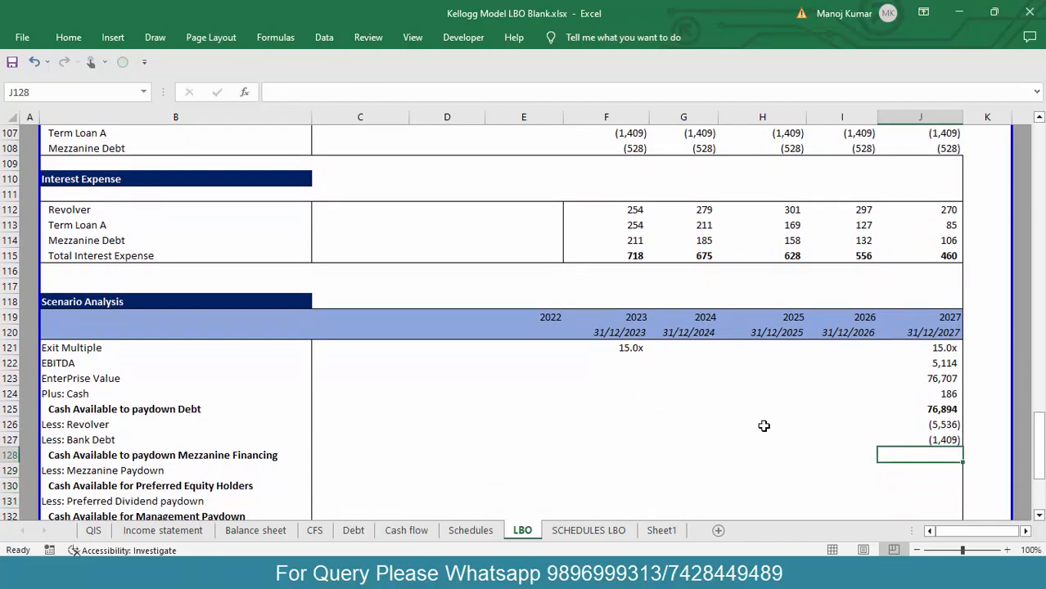
{"action": "key", "text": "shift+space"}
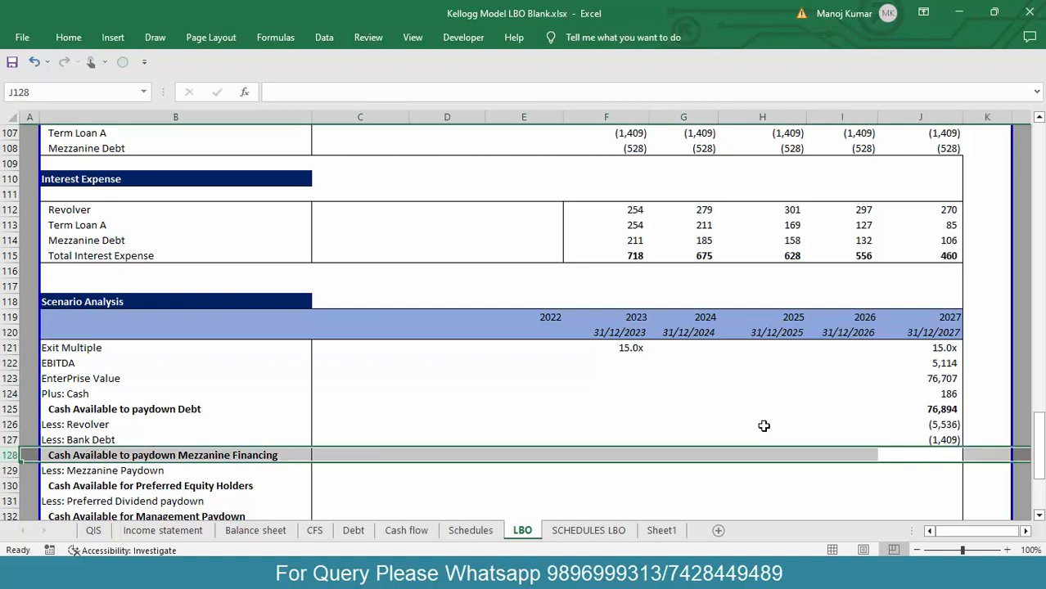
{"action": "key", "text": "Down"}
{"action": "key", "text": "Up"}
{"action": "key", "text": "shift+space"}
{"action": "key", "text": "Down"}
{"action": "key", "text": "Up"}
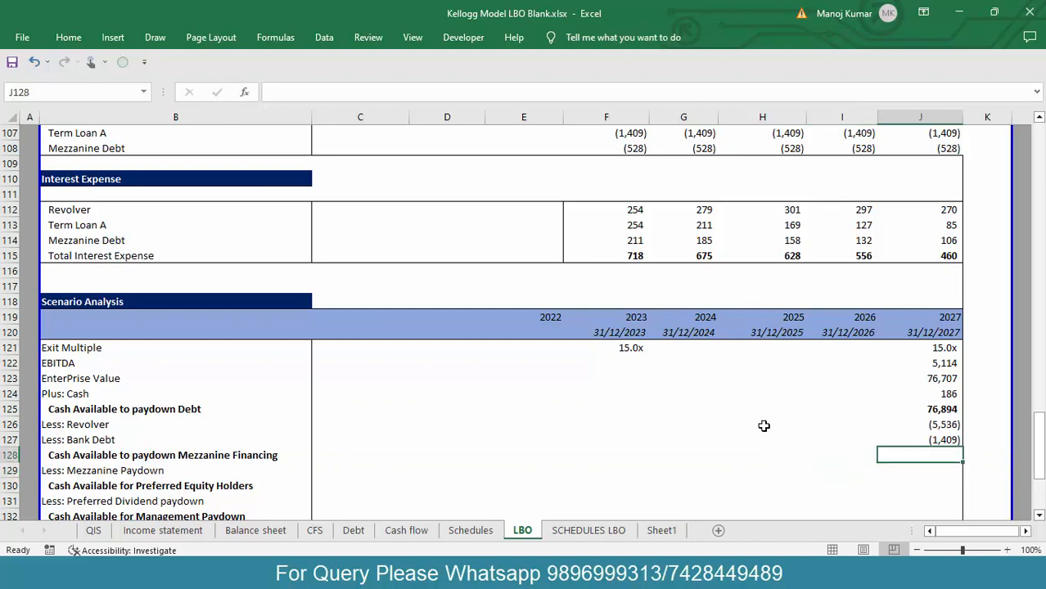
{"action": "key", "text": "shift+space"}
{"action": "key", "text": "Down"}
{"action": "key", "text": "Up"}
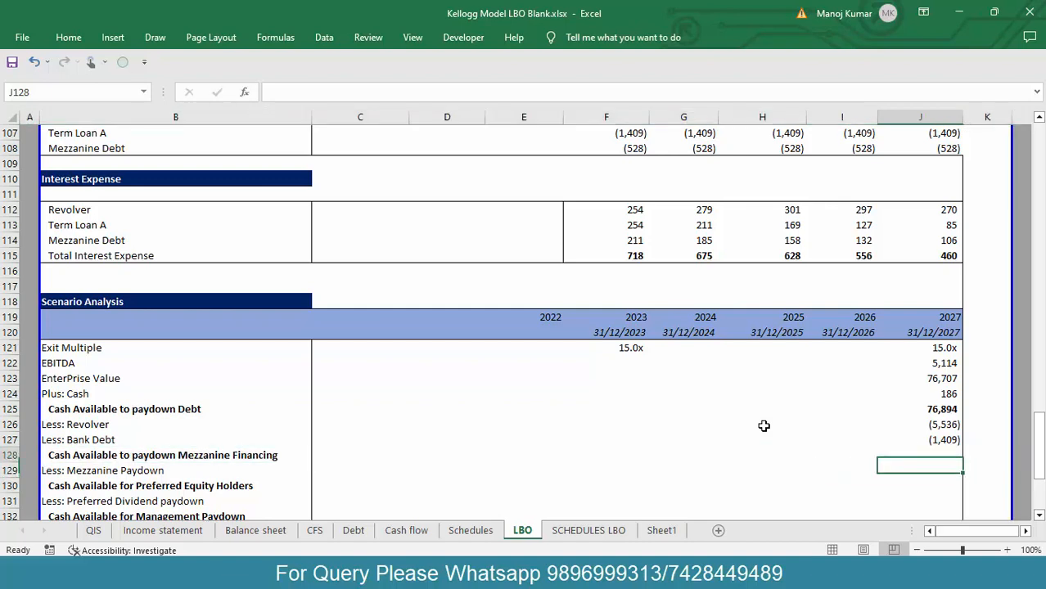
Step: Calculate the 2027 Cash Available to paydown Mezzanine Financing in J128 with =J125+J126+J127
{"action": "type", "text": "="}
{"action": "key", "text": "Up"}
{"action": "key", "text": "Up"}
{"action": "key", "text": "Up"}
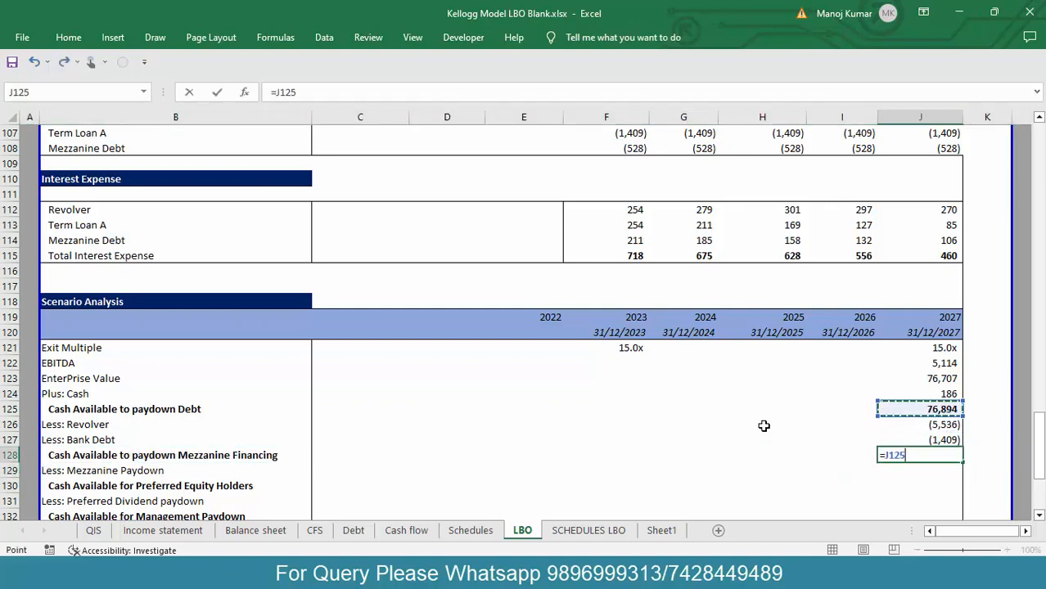
{"action": "type", "text": "+"}
{"action": "key", "text": "Up"}
{"action": "key", "text": "Up"}
{"action": "type", "text": "+"}
{"action": "key", "text": "Up"}
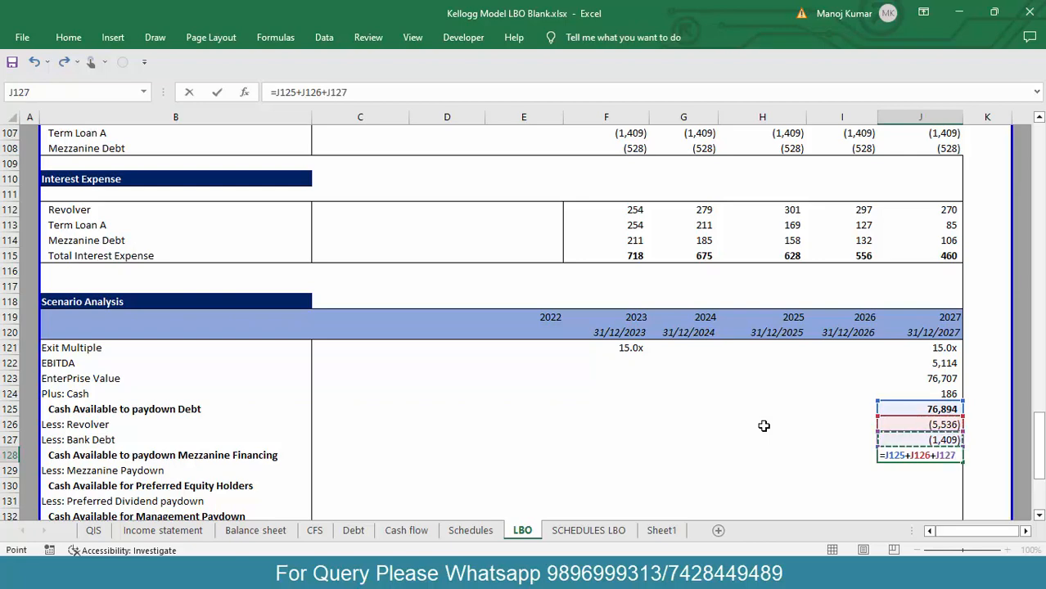
{"action": "key", "text": "Return"}
Step: Link the 2027 Less: Mezzanine Paydown in J129 to the outstanding Mezzanine Debt with =J103
{"action": "type", "text": "="}
{"action": "key", "text": "Up"}
{"action": "key", "text": "Up"}
{"action": "key", "text": "Up"}
{"action": "key", "text": "Up"}
{"action": "key", "text": "Up"}
{"action": "key", "text": "Up"}
{"action": "key", "text": "Up"}
{"action": "key", "text": "Up"}
{"action": "key", "text": "Up"}
{"action": "key", "text": "Up"}
{"action": "key", "text": "Up"}
{"action": "key", "text": "Up"}
{"action": "key", "text": "Up"}
{"action": "key", "text": "Up"}
{"action": "key", "text": "Up"}
{"action": "key", "text": "Up"}
{"action": "key", "text": "Up"}
{"action": "key", "text": "Up"}
{"action": "key", "text": "Up"}
{"action": "key", "text": "Up"}
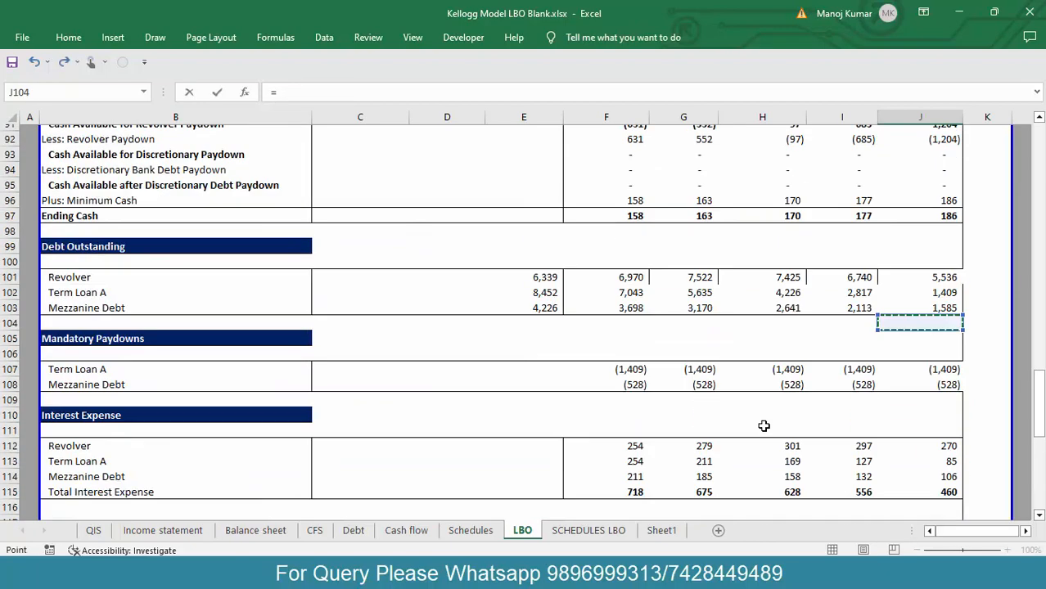
{"action": "key", "text": "Up"}
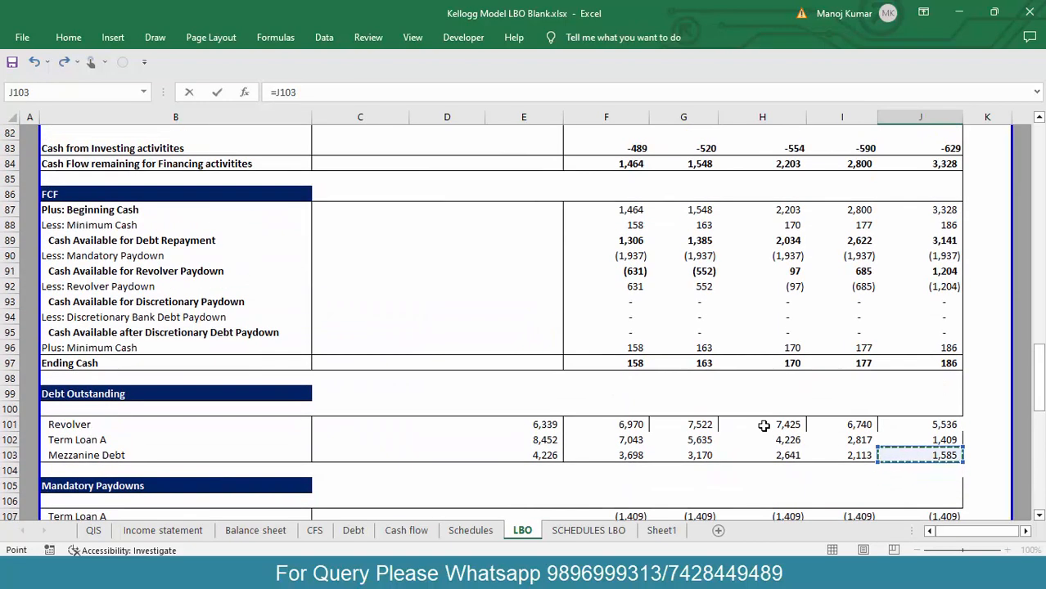
{"action": "key", "text": "Return"}
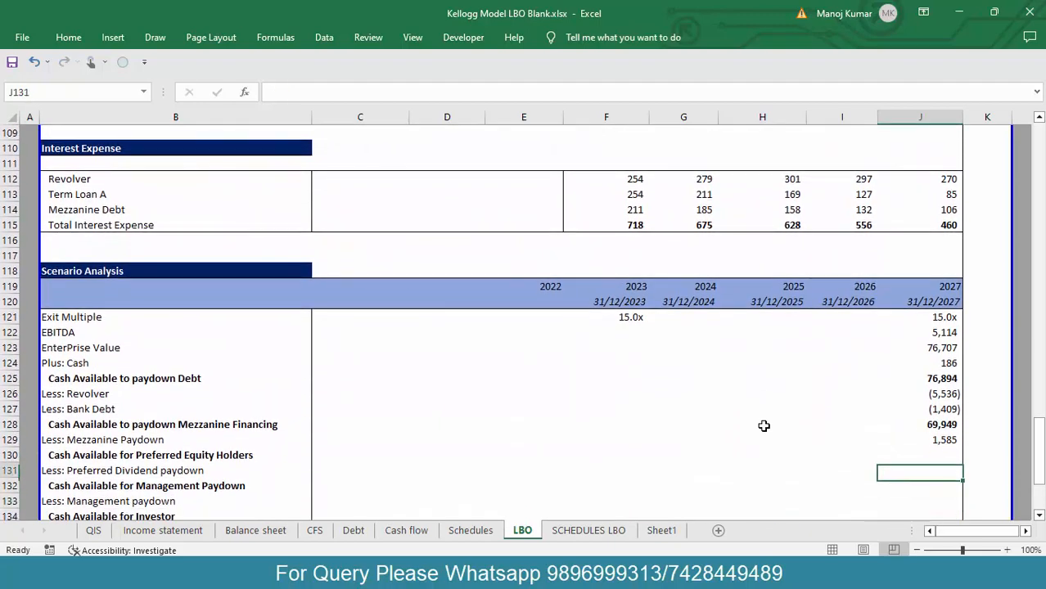
Step: Negate the 2027 Less: Mezzanine Paydown formula in J129 so it becomes =-J103
{"action": "key", "text": "Up"}
{"action": "key", "text": "F2"}
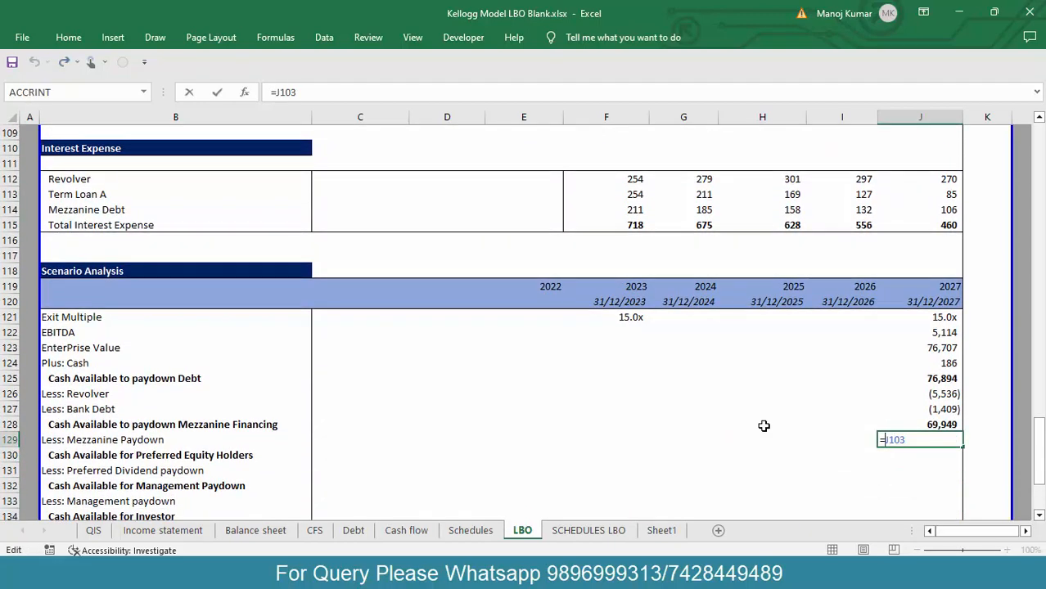
{"action": "key", "text": "Return"}
Step: Calculate the 2027 Cash Available for Preferred Equity Holders in J130 with =J128+J129
{"action": "type", "text": "="}
{"action": "key", "text": "Up"}
{"action": "key", "text": "Up"}
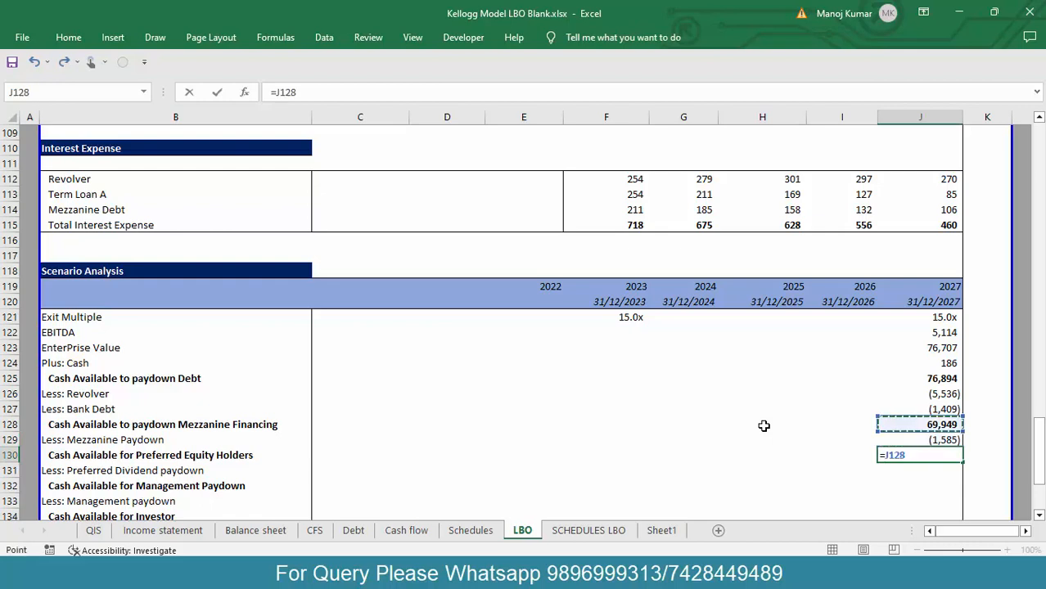
{"action": "type", "text": "+"}
{"action": "key", "text": "Up"}
{"action": "key", "text": "Return"}
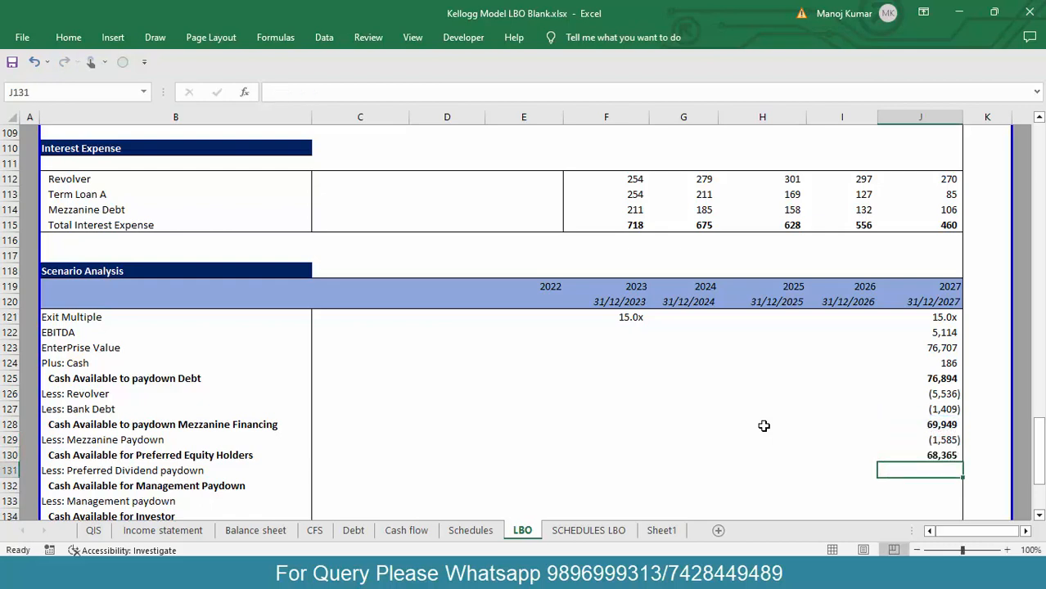
Step: Check the Cash Available for Preferred Equity Holders formula and the Less: Preferred Dividend paydown row from its label to 2027
{"action": "key", "text": "Up"}
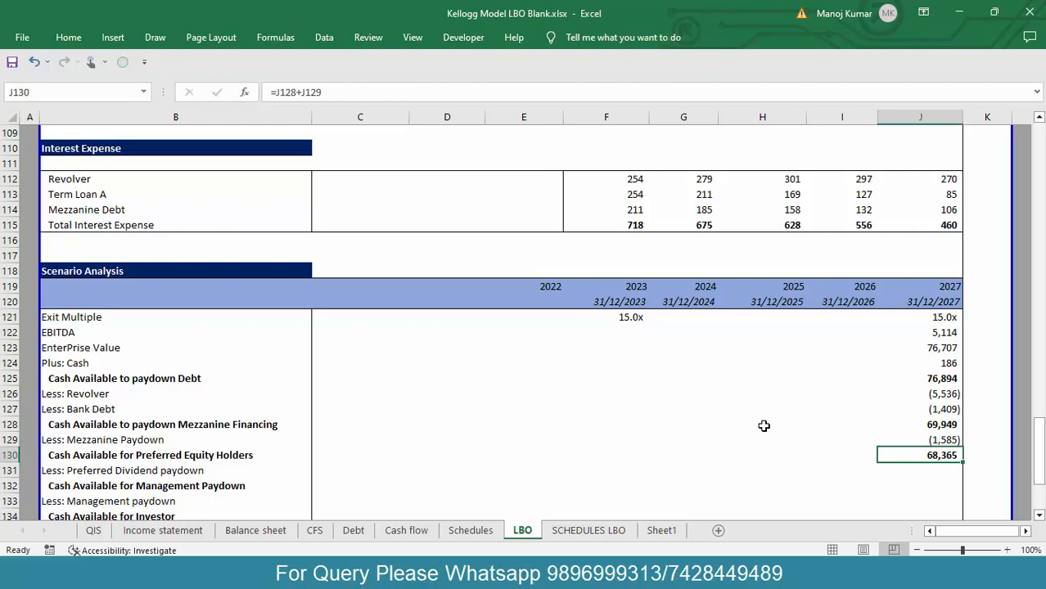
{"action": "key", "text": "Down"}
{"action": "key", "text": "Left"}
{"action": "key", "text": "Left"}
{"action": "key", "text": "Left"}
{"action": "key", "text": "Left"}
{"action": "key", "text": "Left"}
{"action": "key", "text": "Left"}
{"action": "key", "text": "Left"}
{"action": "key", "text": "Left"}
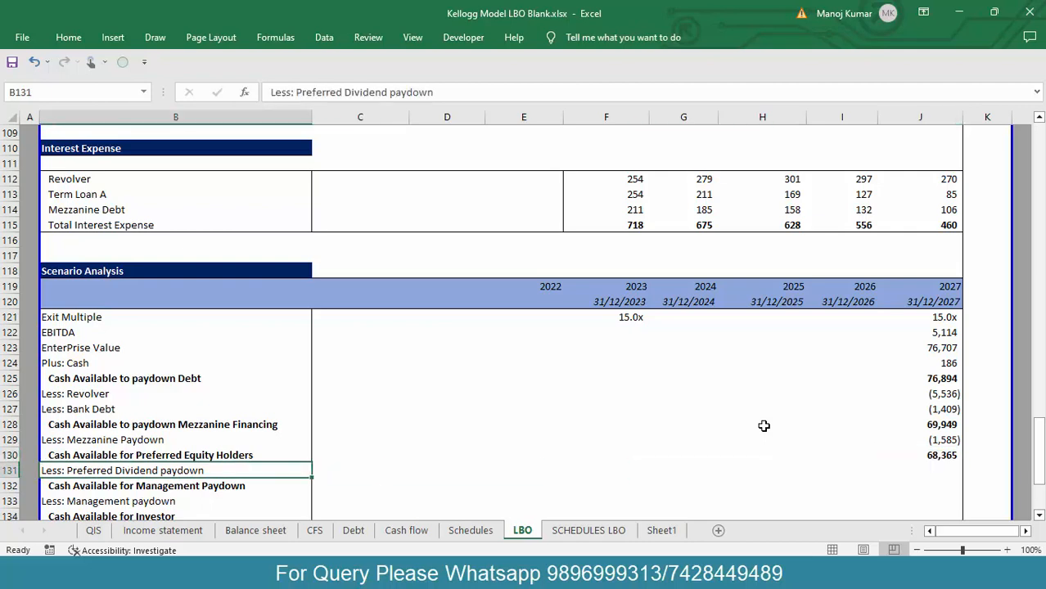
{"action": "key", "text": "Right"}
{"action": "key", "text": "Right"}
{"action": "key", "text": "Right"}
{"action": "key", "text": "Right"}
{"action": "key", "text": "Right"}
{"action": "key", "text": "Right"}
{"action": "key", "text": "Right"}
{"action": "key", "text": "Right"}
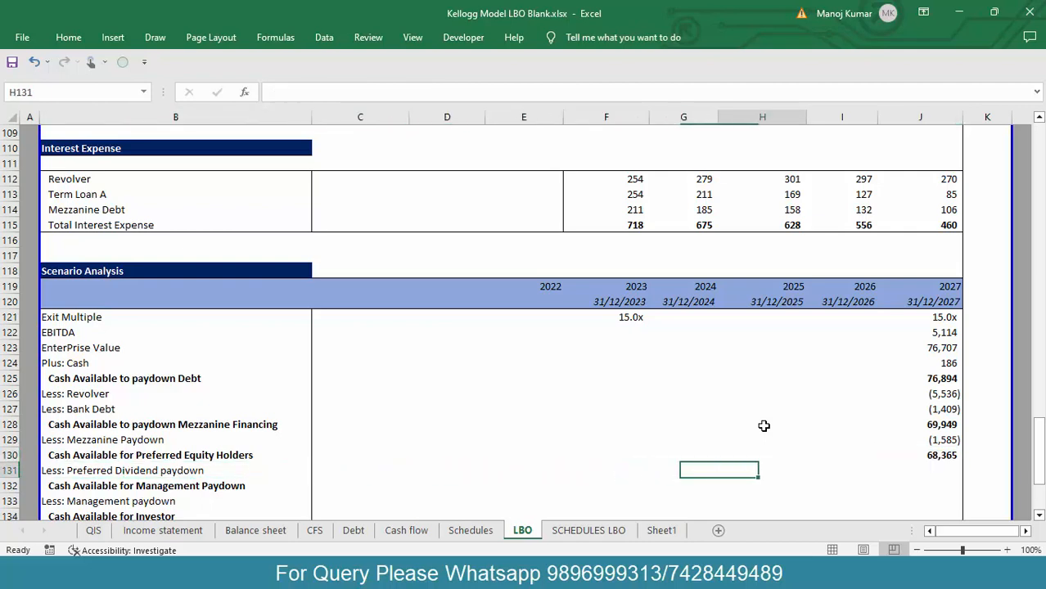
Step: Set the 2027 Less: Preferred Dividend paydown in J131 to =-D30, the Preferred stock investment under Sources of Funds
{"action": "type", "text": "="}
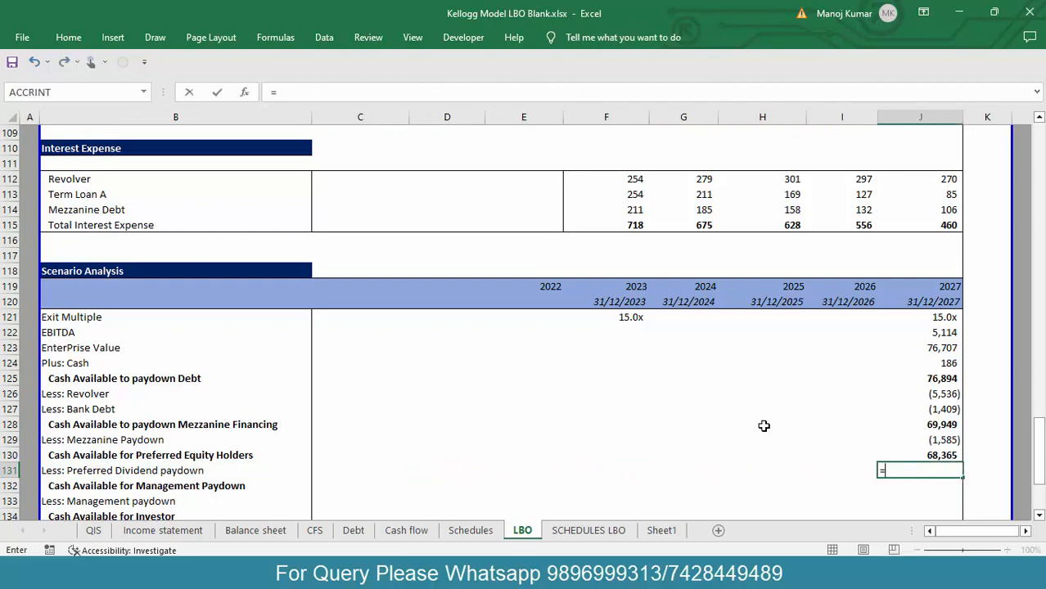
{"action": "type", "text": "-"}
{"action": "key", "text": "ctrl+Home"}
{"action": "key", "text": "Down"}
{"action": "key", "text": "Down"}
{"action": "key", "text": "Down"}
{"action": "key", "text": "Down"}
{"action": "key", "text": "Down"}
{"action": "key", "text": "Down"}
{"action": "key", "text": "Down"}
{"action": "key", "text": "Down"}
{"action": "key", "text": "Down"}
{"action": "key", "text": "Down"}
{"action": "key", "text": "Down"}
{"action": "key", "text": "Down"}
{"action": "key", "text": "Down"}
{"action": "key", "text": "Down"}
{"action": "key", "text": "Down"}
{"action": "key", "text": "Down"}
{"action": "key", "text": "Down"}
{"action": "key", "text": "Down"}
{"action": "key", "text": "Down"}
{"action": "key", "text": "Down"}
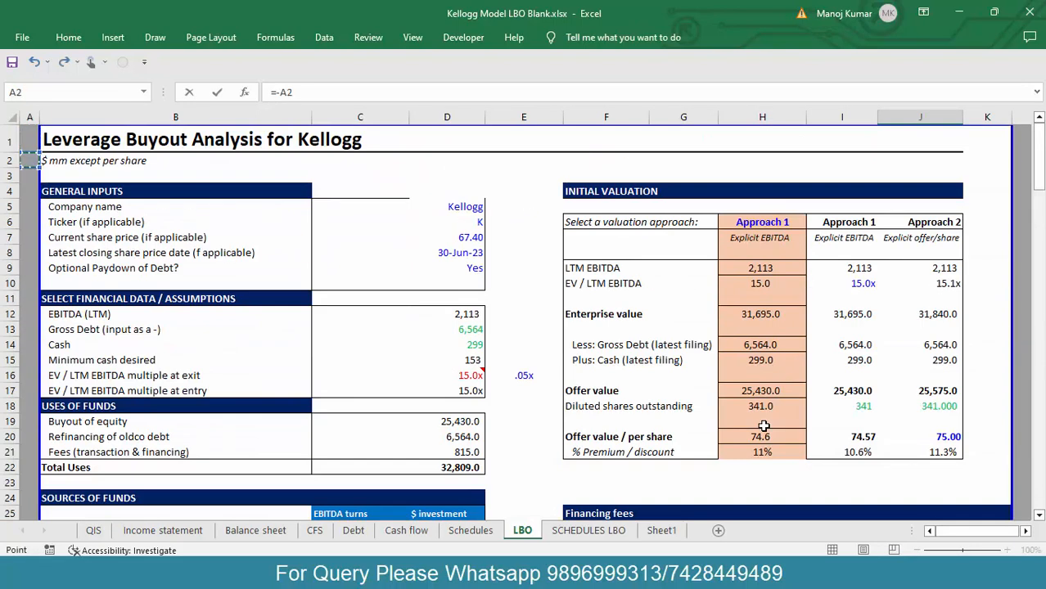
{"action": "key", "text": "Down"}
{"action": "key", "text": "Down"}
{"action": "key", "text": "Down"}
{"action": "key", "text": "Down"}
{"action": "key", "text": "Down"}
{"action": "key", "text": "Down"}
{"action": "key", "text": "Down"}
{"action": "key", "text": "Down"}
{"action": "key", "text": "Down"}
{"action": "key", "text": "Down"}
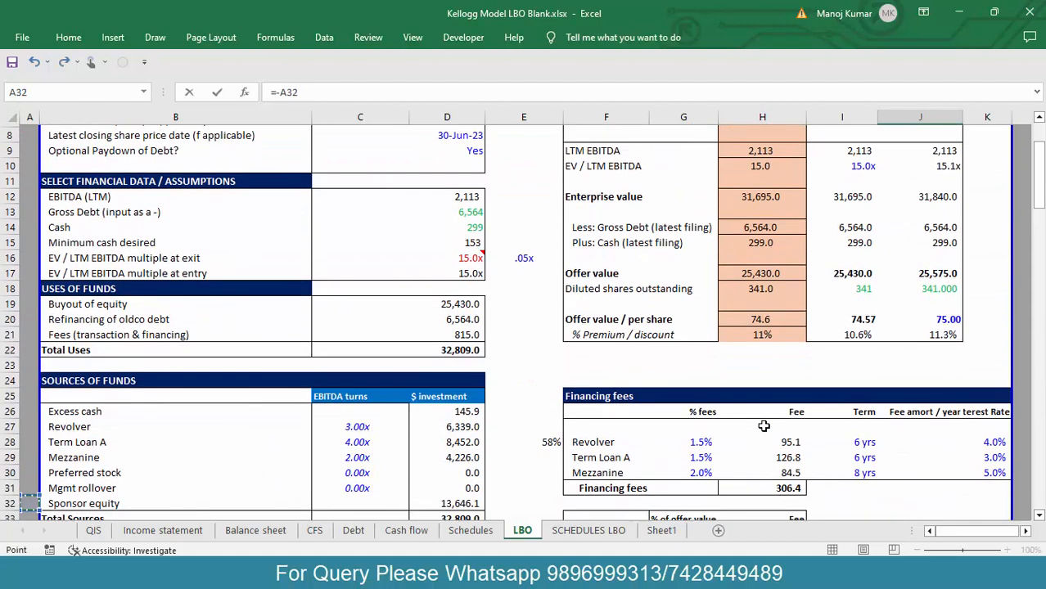
{"action": "key", "text": "Up"}
{"action": "key", "text": "Up"}
{"action": "key", "text": "Up"}
{"action": "key", "text": "Up"}
{"action": "key", "text": "Right"}
{"action": "key", "text": "Right"}
{"action": "key", "text": "Right"}
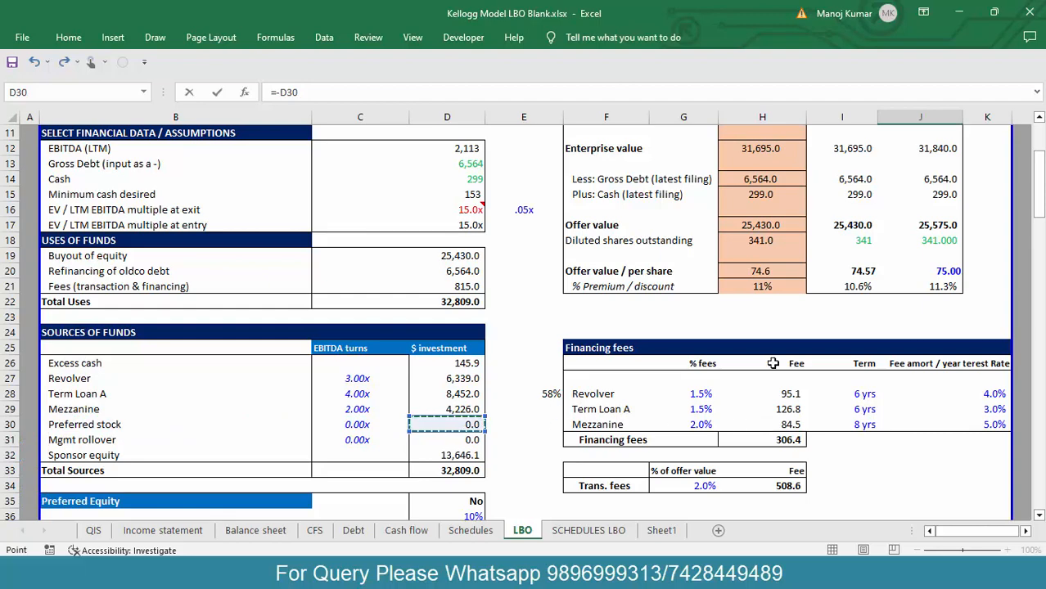
{"action": "left_click_drag", "start_coordinate": [1040, 172], "coordinate": [1043, 183]}
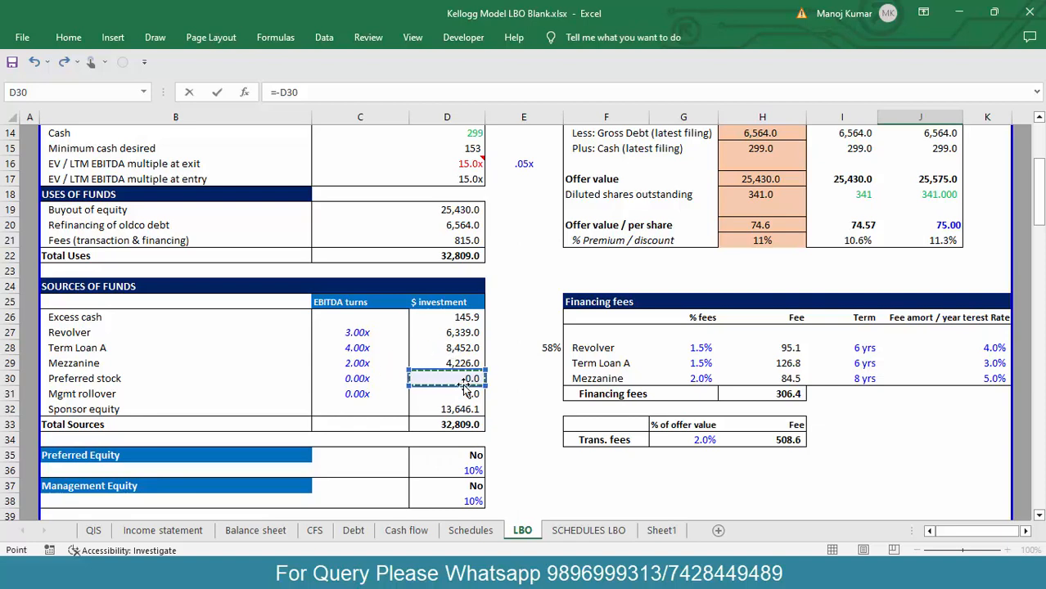
{"action": "key", "text": "Return"}
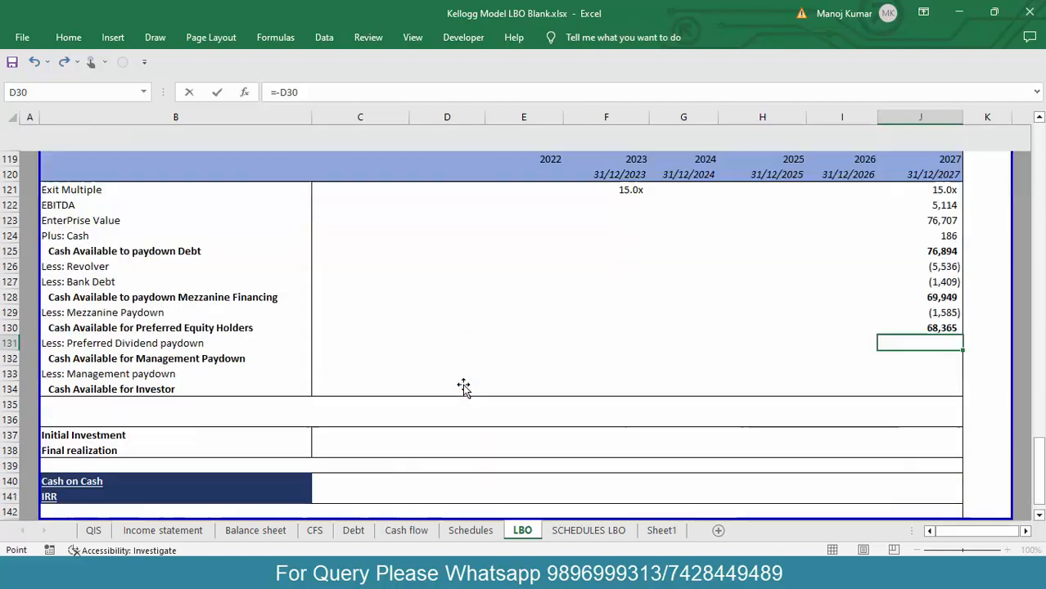
Step: Calculate the 2027 Cash Available for Management Paydown in J132 by adding J130 and J131
{"action": "type", "text": "="}
{"action": "key", "text": "Up"}
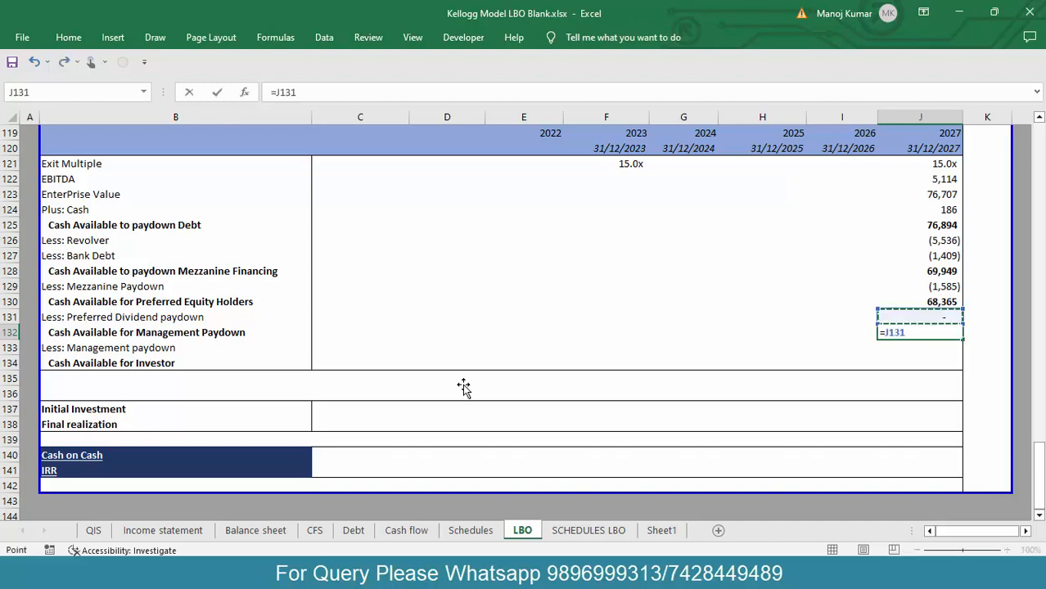
{"action": "key", "text": "Up"}
{"action": "type", "text": "+"}
{"action": "key", "text": "Up"}
{"action": "key", "text": "Return"}
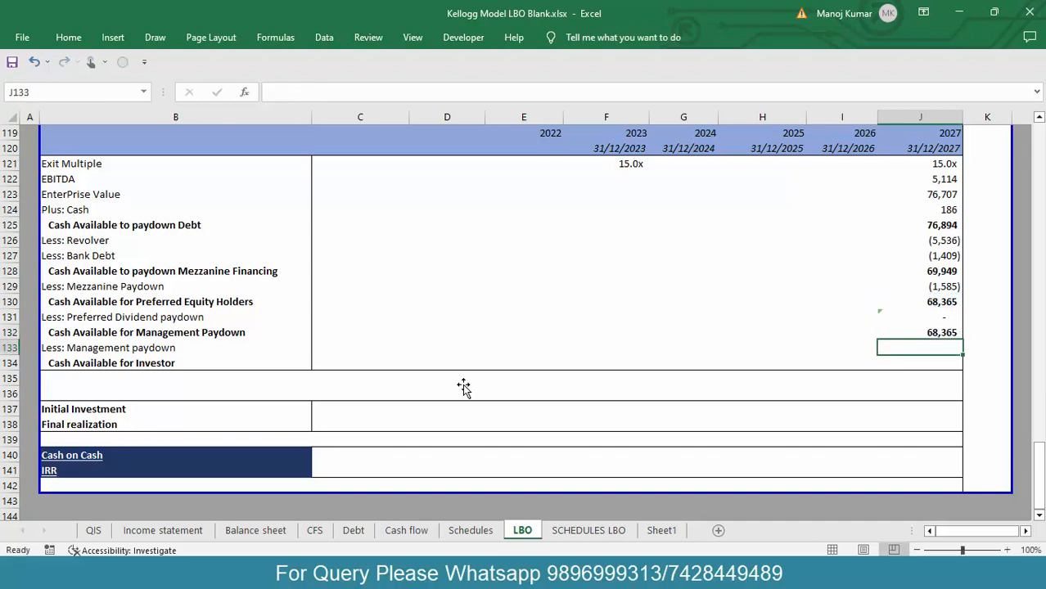
Step: Begin the 2027 Less: Management paydown formula in J133 with the negated Management Equity percentage as an absolute reference, =-$D$38
{"action": "key", "text": "ctrl+Left"}
{"action": "key", "text": "Right"}
{"action": "key", "text": "Right"}
{"action": "key", "text": "Right"}
{"action": "key", "text": "Right"}
{"action": "key", "text": "Right"}
{"action": "key", "text": "Right"}
{"action": "key", "text": "Right"}
{"action": "key", "text": "Right"}
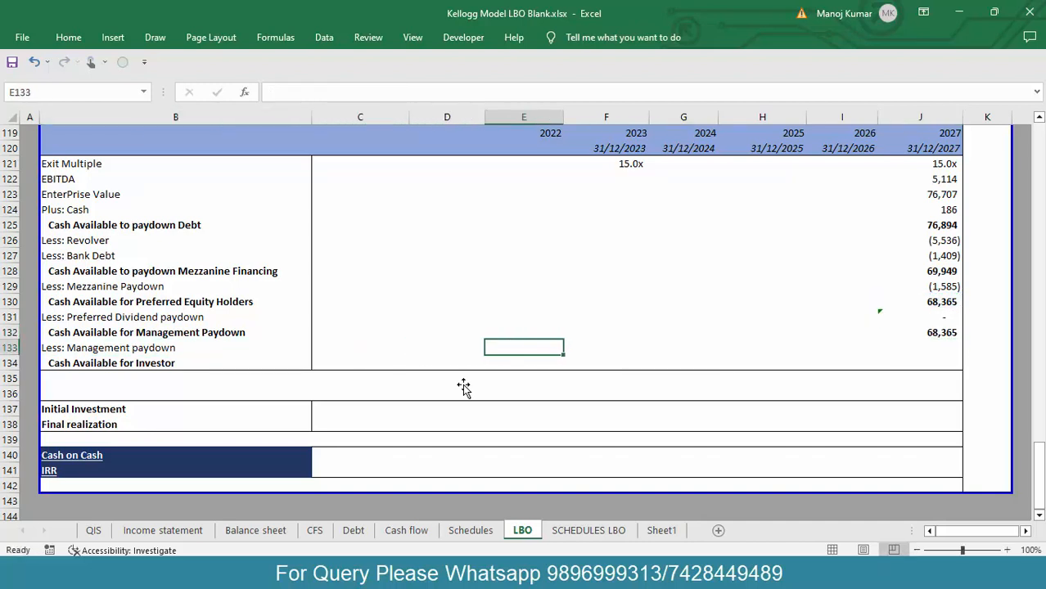
{"action": "type", "text": "=-"}
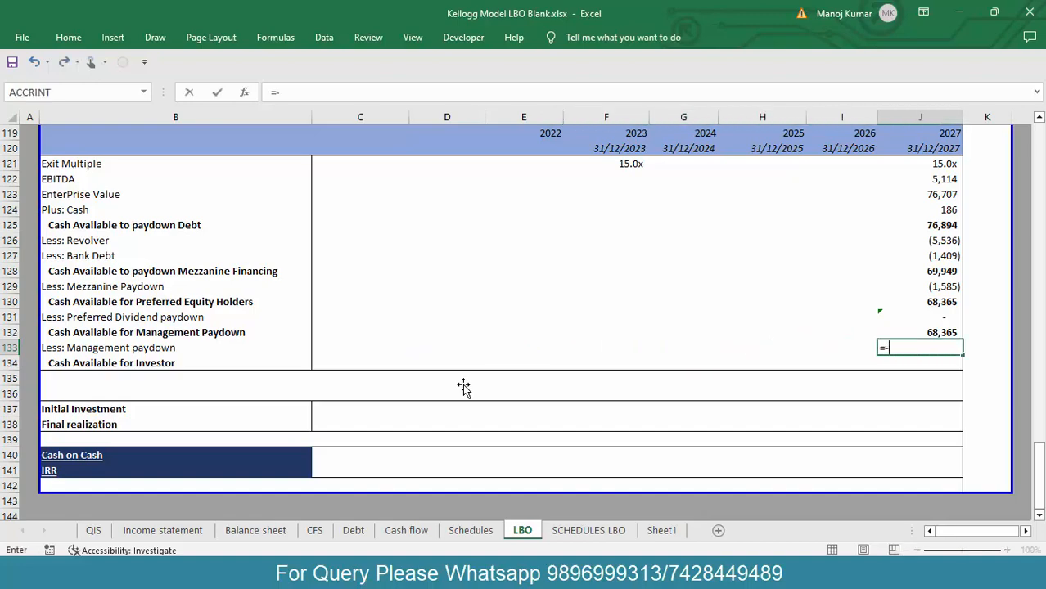
{"action": "key", "text": "ctrl+Home"}
{"action": "key", "text": "Down"}
{"action": "key", "text": "Down"}
{"action": "key", "text": "Down"}
{"action": "key", "text": "Down"}
{"action": "key", "text": "Down"}
{"action": "key", "text": "Down"}
{"action": "key", "text": "Down"}
{"action": "key", "text": "Down"}
{"action": "key", "text": "Down"}
{"action": "key", "text": "Down"}
{"action": "key", "text": "Down"}
{"action": "key", "text": "Down"}
{"action": "key", "text": "Down"}
{"action": "key", "text": "Down"}
{"action": "key", "text": "Down"}
{"action": "key", "text": "Down"}
{"action": "key", "text": "Down"}
{"action": "key", "text": "Down"}
{"action": "key", "text": "Down"}
{"action": "key", "text": "Down"}
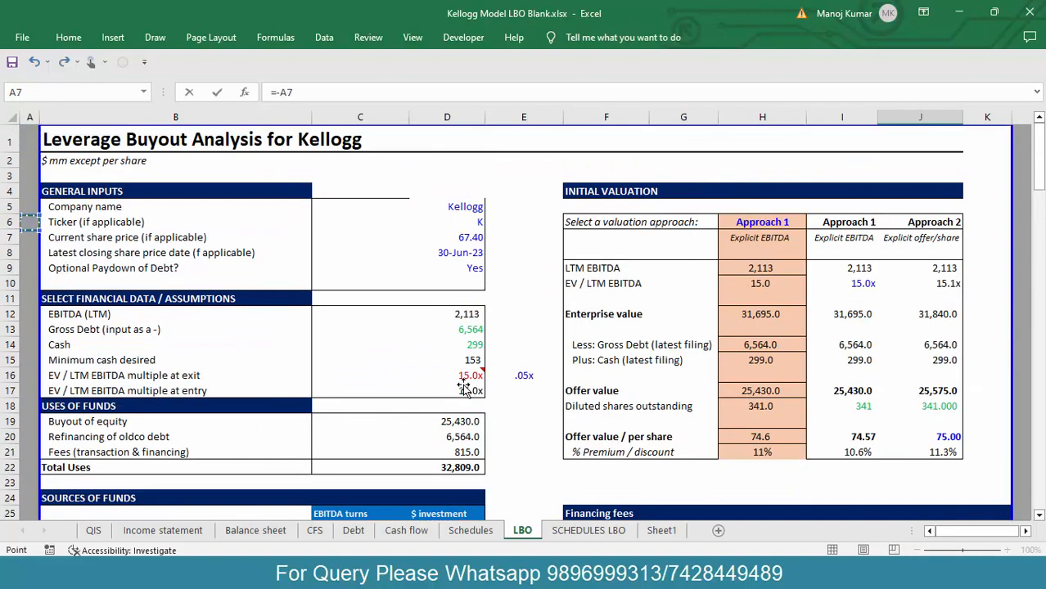
{"action": "key", "text": "Down"}
{"action": "key", "text": "Down"}
{"action": "key", "text": "Down"}
{"action": "key", "text": "Down"}
{"action": "key", "text": "Down"}
{"action": "key", "text": "Down"}
{"action": "key", "text": "Down"}
{"action": "key", "text": "Down"}
{"action": "key", "text": "Down"}
{"action": "key", "text": "Down"}
{"action": "key", "text": "Down"}
{"action": "key", "text": "Down"}
{"action": "key", "text": "Down"}
{"action": "key", "text": "Down"}
{"action": "key", "text": "Down"}
{"action": "key", "text": "Down"}
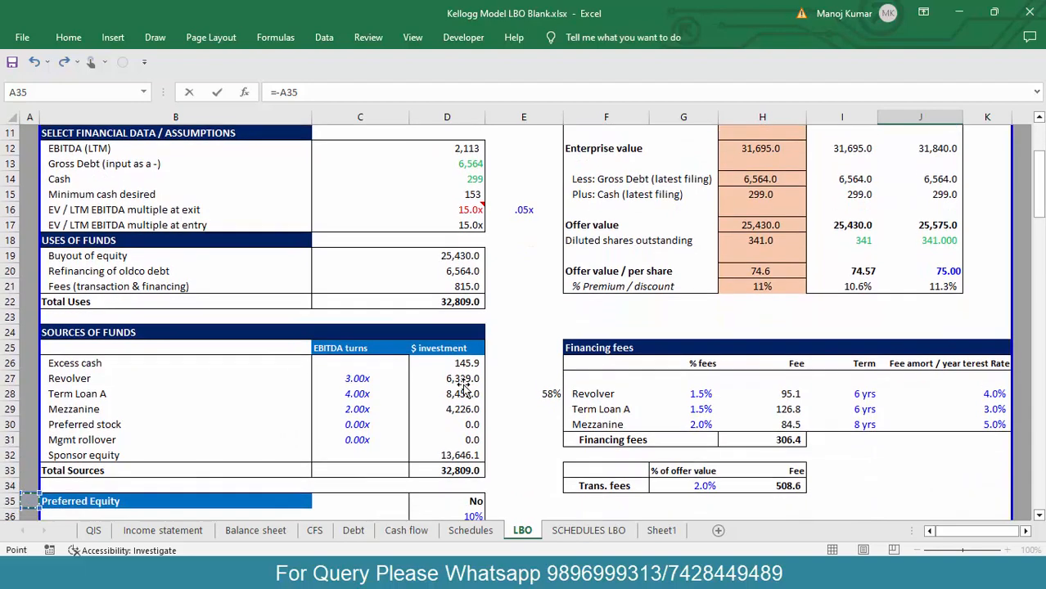
{"action": "key", "text": "Down"}
{"action": "key", "text": "Right"}
{"action": "key", "text": "Up"}
{"action": "key", "text": "Up"}
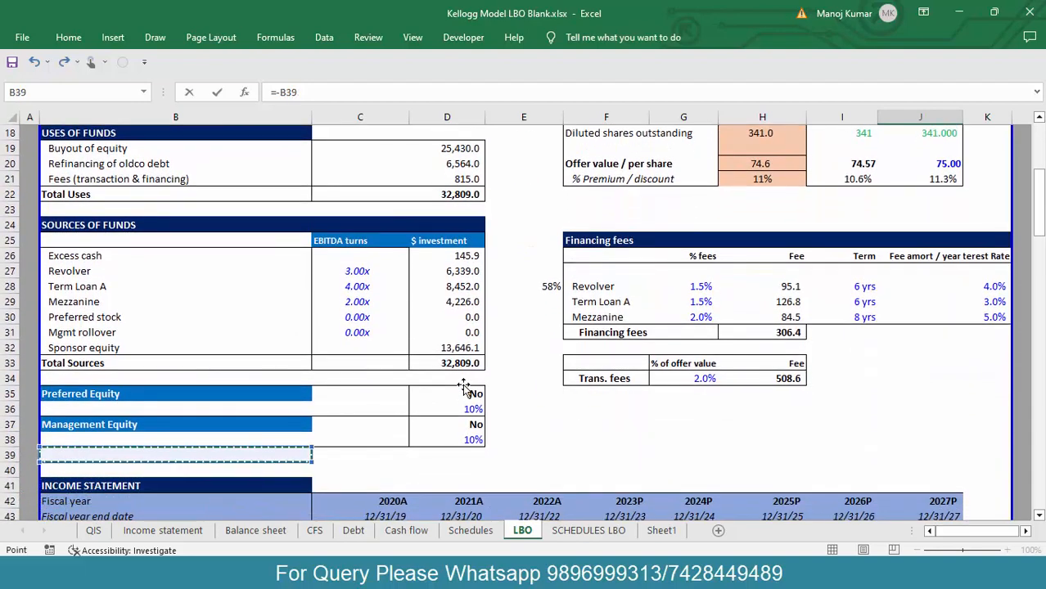
{"action": "key", "text": "Up"}
{"action": "key", "text": "Right"}
{"action": "key", "text": "Right"}
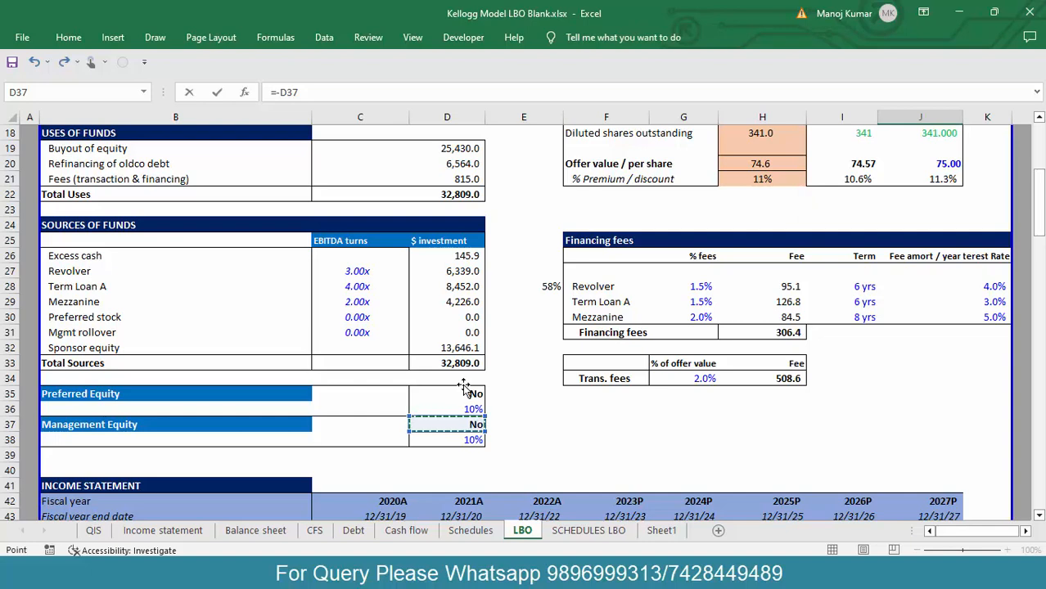
{"action": "key", "text": "Down"}
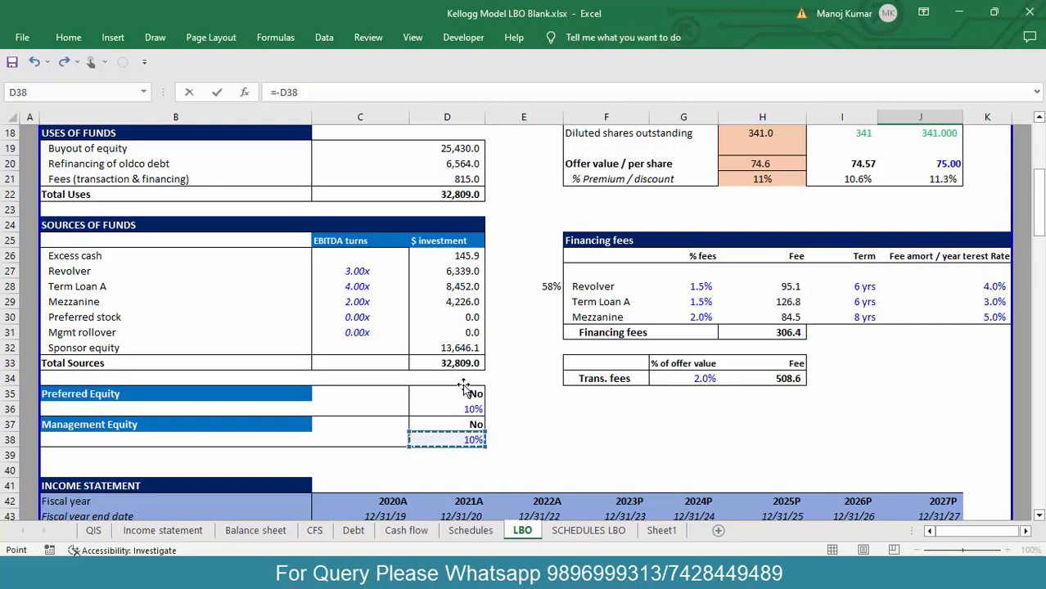
{"action": "key", "text": "F4"}
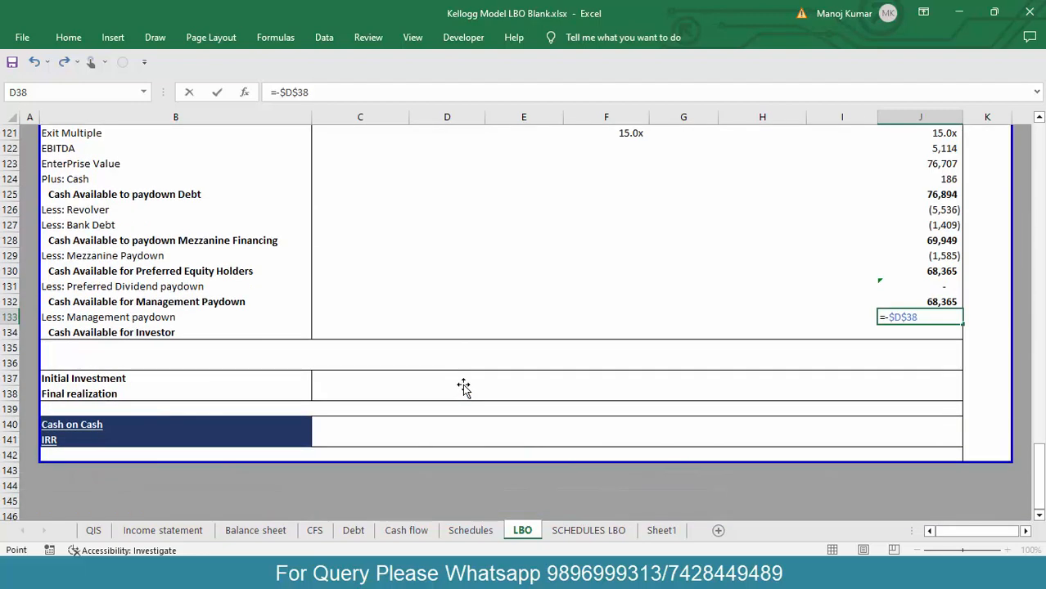
Step: Complete the J133 formula by multiplying by Cash Available for Management Paydown J132 and the Management Equity switch, giving =-$D$38*J132*$D$37
{"action": "key", "text": "Up"}
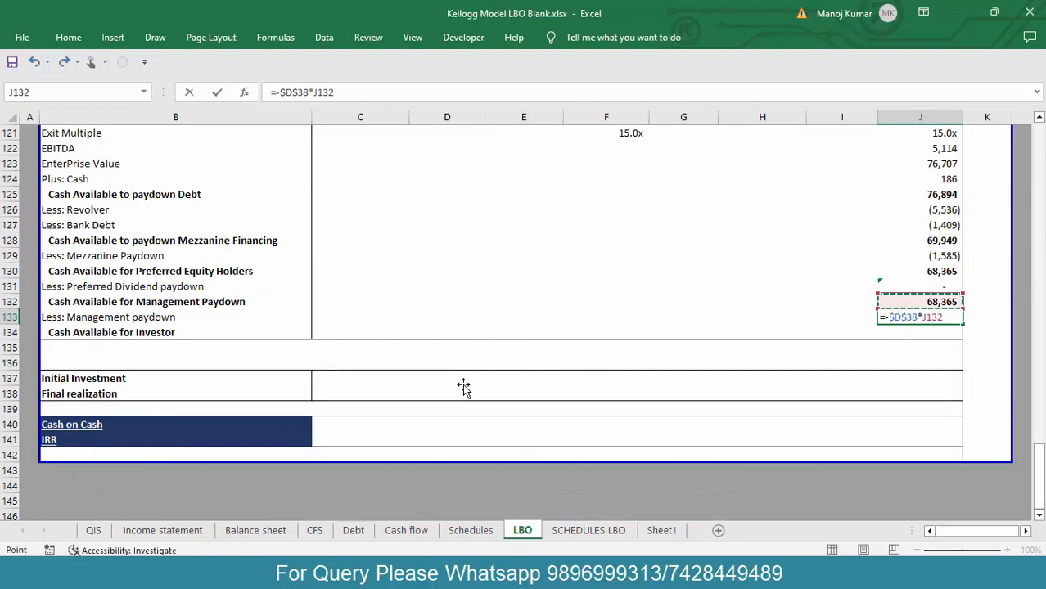
{"action": "type", "text": "*"}
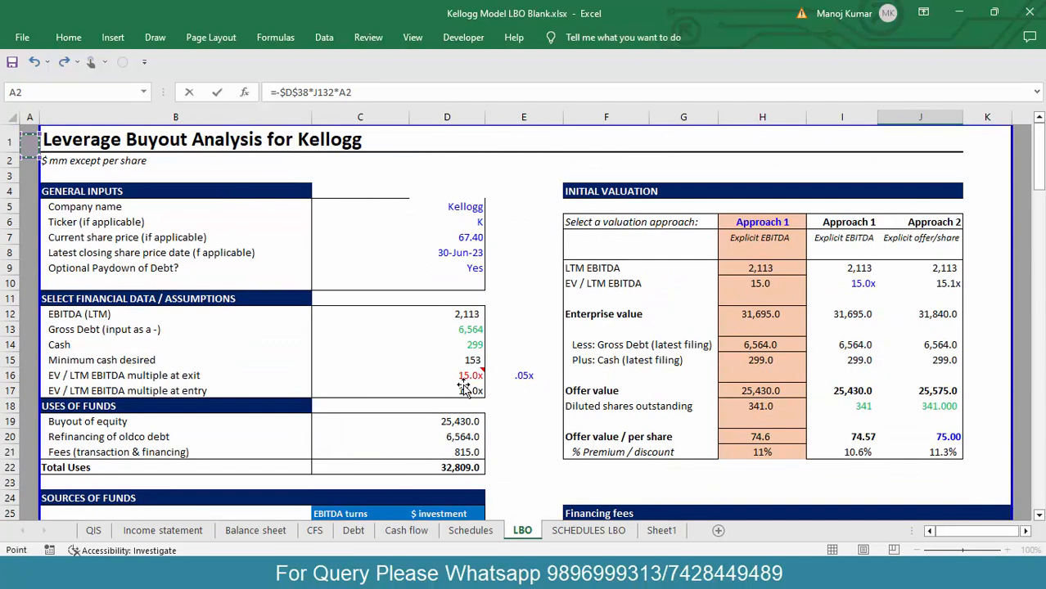
{"action": "key", "text": "Down"}
{"action": "key", "text": "Down"}
{"action": "key", "text": "Down"}
{"action": "key", "text": "Down"}
{"action": "key", "text": "Down"}
{"action": "key", "text": "Down"}
{"action": "key", "text": "Down"}
{"action": "key", "text": "Down"}
{"action": "key", "text": "Down"}
{"action": "key", "text": "Down"}
{"action": "key", "text": "Down"}
{"action": "key", "text": "Down"}
{"action": "key", "text": "Down"}
{"action": "key", "text": "Down"}
{"action": "key", "text": "Down"}
{"action": "key", "text": "Down"}
{"action": "key", "text": "Down"}
{"action": "key", "text": "Down"}
{"action": "key", "text": "Down"}
{"action": "key", "text": "Down"}
{"action": "key", "text": "Down"}
{"action": "key", "text": "Down"}
{"action": "key", "text": "Down"}
{"action": "key", "text": "Down"}
{"action": "key", "text": "Down"}
{"action": "key", "text": "Down"}
{"action": "key", "text": "Down"}
{"action": "key", "text": "Down"}
{"action": "key", "text": "Down"}
{"action": "key", "text": "Down"}
{"action": "key", "text": "Down"}
{"action": "key", "text": "Down"}
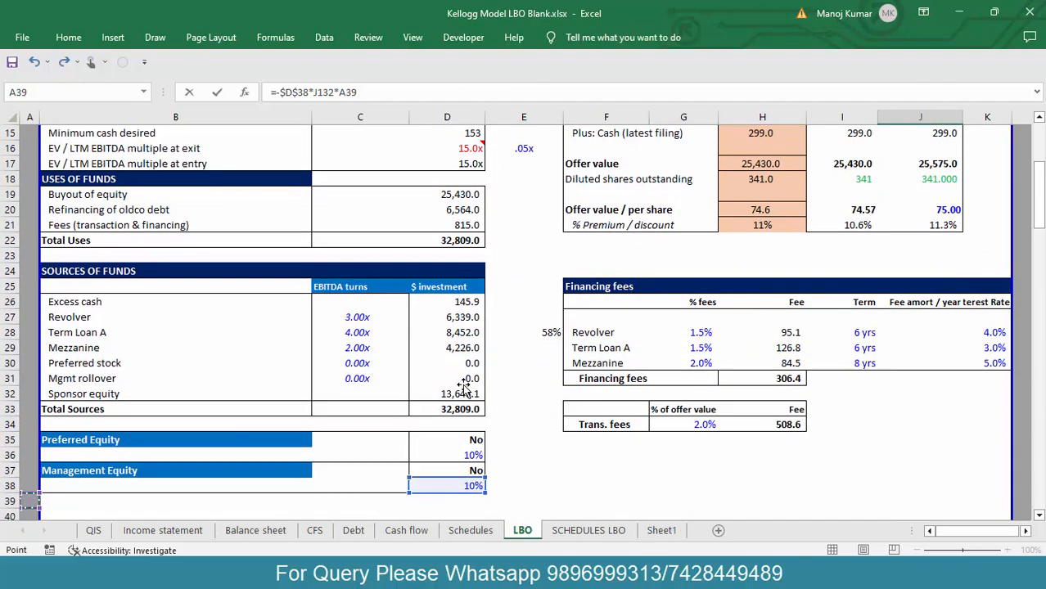
{"action": "key", "text": "Right"}
{"action": "key", "text": "Right"}
{"action": "key", "text": "Right"}
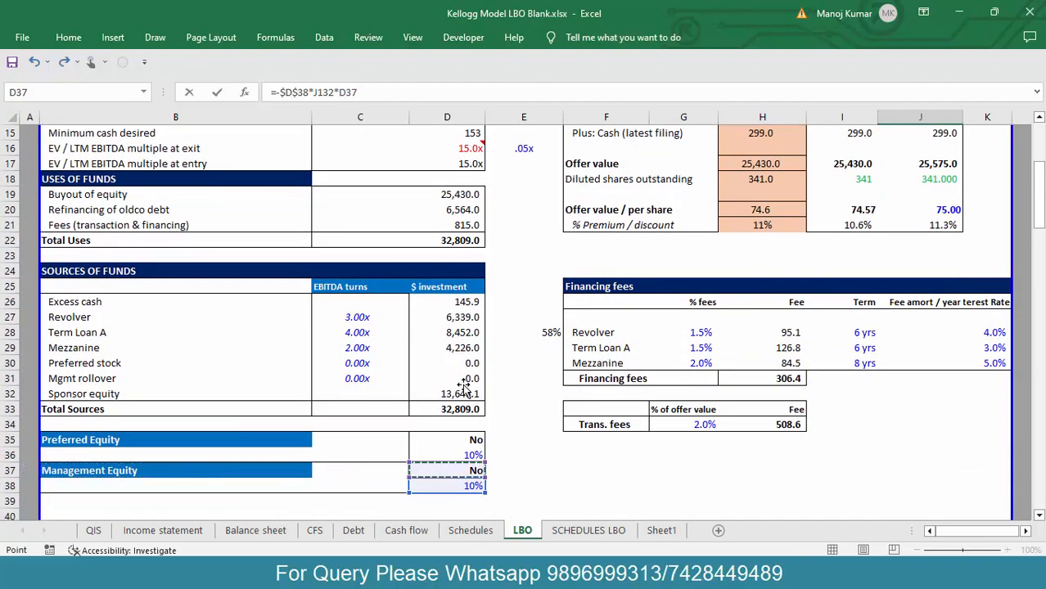
{"action": "key", "text": "F4"}
{"action": "key", "text": "Return"}
{"action": "key", "text": "Up"}
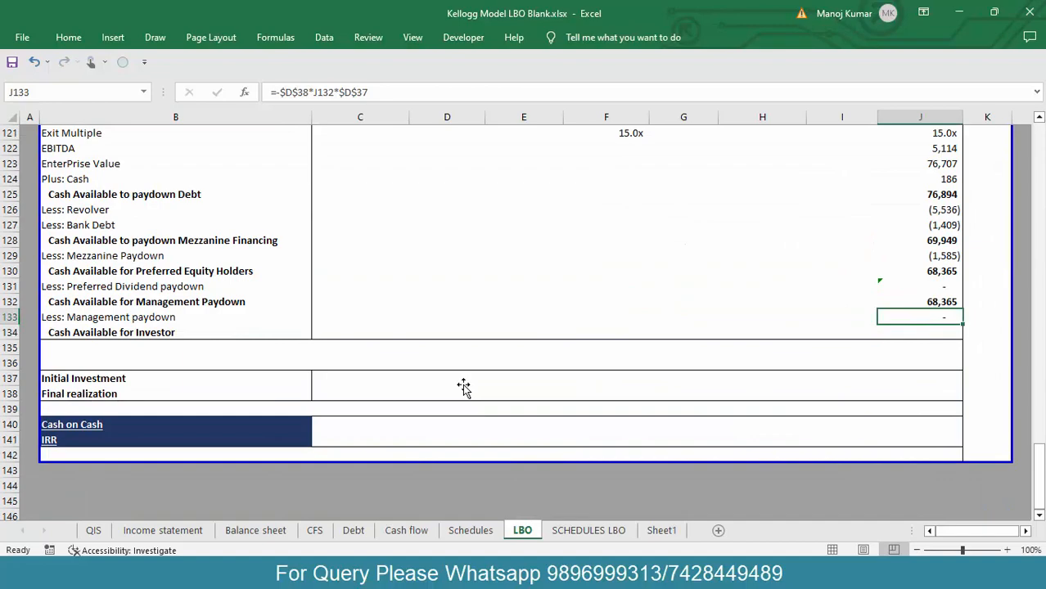
Step: Switch Management Equity in D37 to Yes by choosing the value 1
{"action": "key", "text": "ctrl+Home"}
{"action": "key", "text": "Down"}
{"action": "key", "text": "Down"}
{"action": "key", "text": "Down"}
{"action": "key", "text": "Down"}
{"action": "key", "text": "Down"}
{"action": "key", "text": "Down"}
{"action": "key", "text": "Down"}
{"action": "key", "text": "Down"}
{"action": "key", "text": "Down"}
{"action": "key", "text": "Down"}
{"action": "key", "text": "Down"}
{"action": "key", "text": "Down"}
{"action": "key", "text": "Down"}
{"action": "key", "text": "Down"}
{"action": "key", "text": "Down"}
{"action": "key", "text": "Down"}
{"action": "key", "text": "Down"}
{"action": "key", "text": "Down"}
{"action": "key", "text": "Down"}
{"action": "key", "text": "Down"}
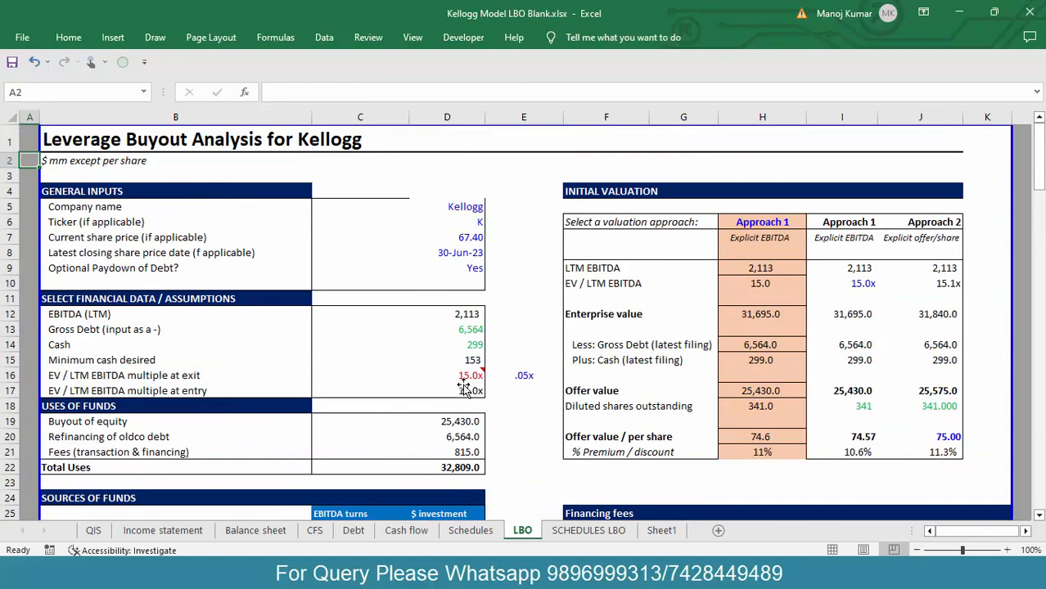
{"action": "key", "text": "Down"}
{"action": "key", "text": "Down"}
{"action": "key", "text": "Down"}
{"action": "key", "text": "Down"}
{"action": "key", "text": "Down"}
{"action": "key", "text": "Down"}
{"action": "key", "text": "Right"}
{"action": "key", "text": "Right"}
{"action": "key", "text": "Right"}
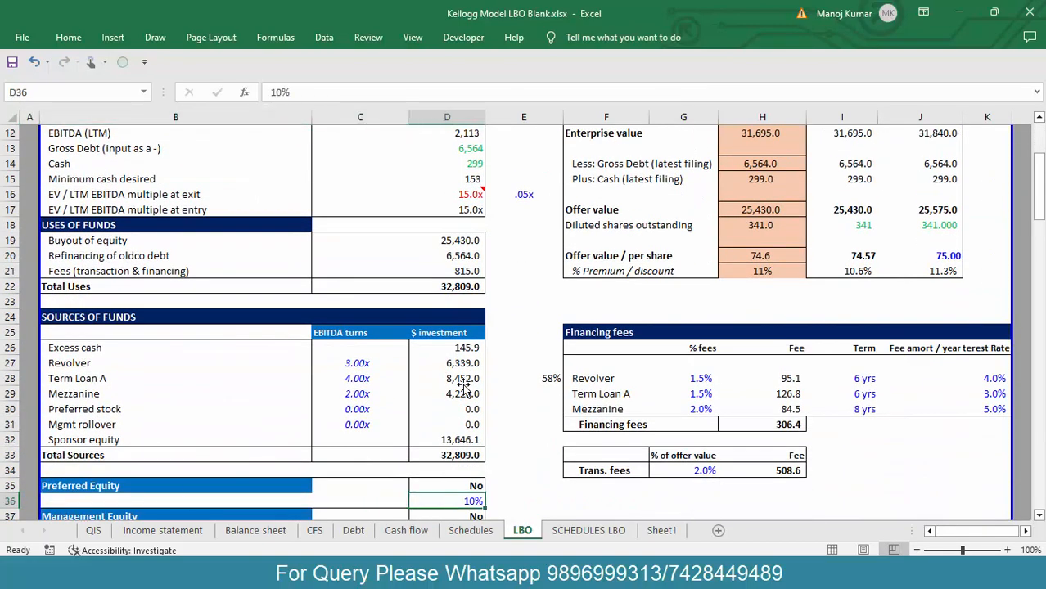
{"action": "key", "text": "Down"}
{"action": "key", "text": "alt+Down"}
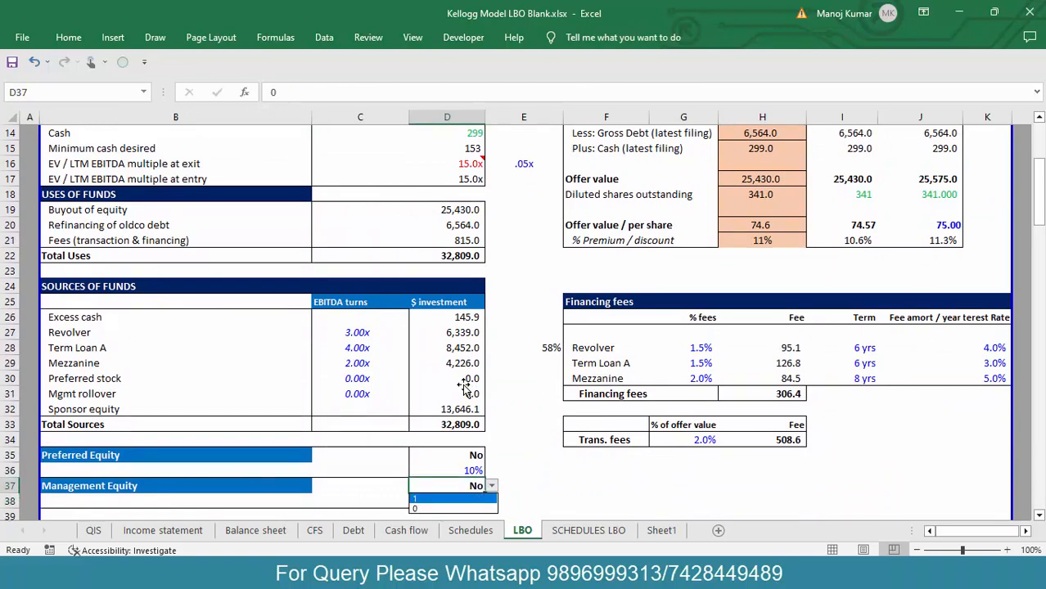
{"action": "key", "text": "Return"}
{"action": "key", "text": "Down"}
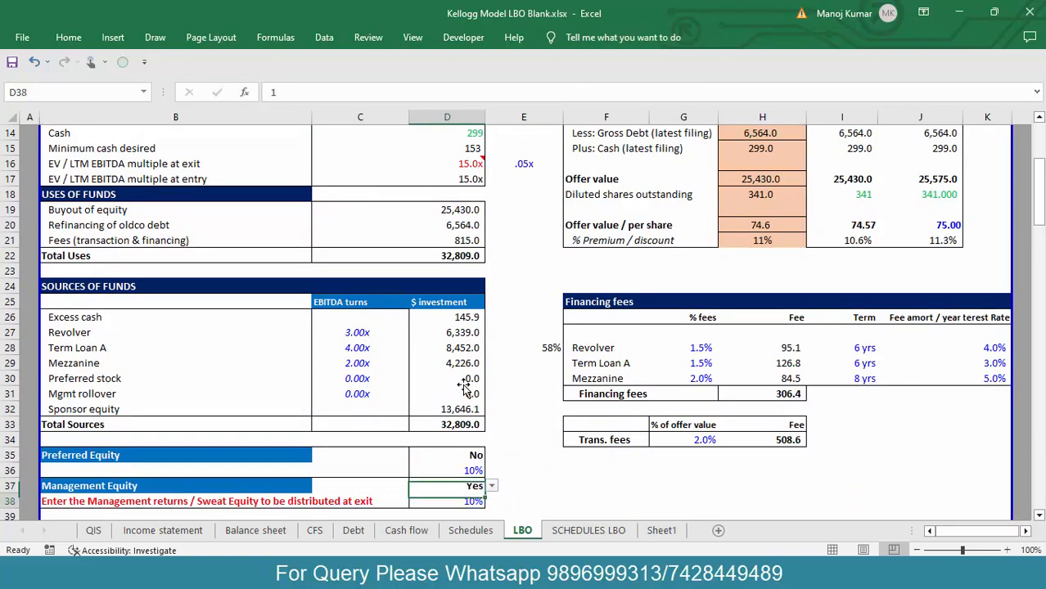
{"action": "key", "text": "Up"}
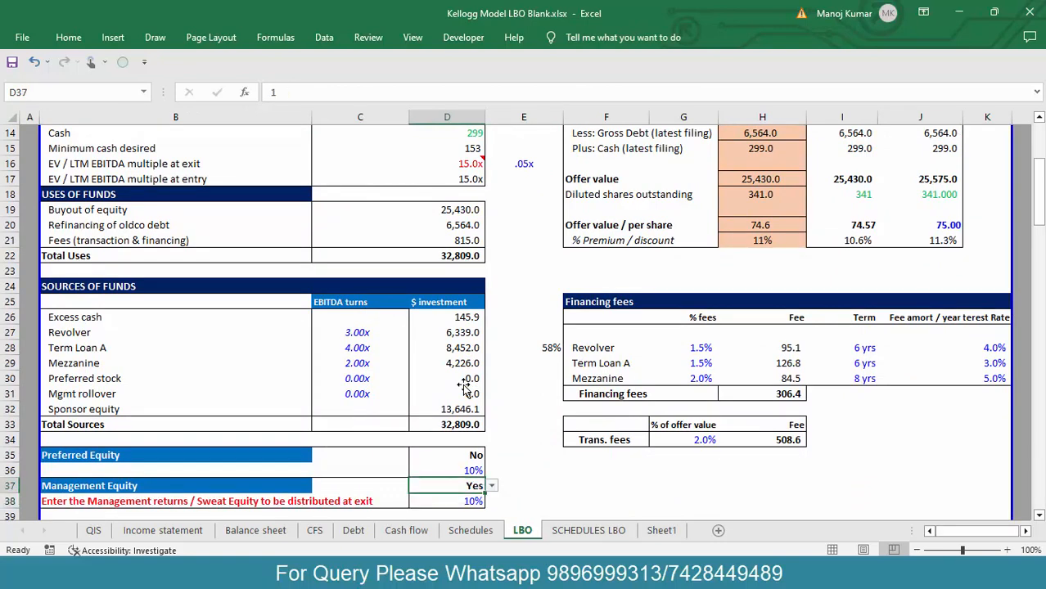
Step: Check the 2027 Less: Management paydown in J133 of the Scenario Analysis with Management Equity switched on
{"action": "key", "text": "Page_Down"}
{"action": "key", "text": "Page_Down"}
{"action": "key", "text": "Page_Down"}
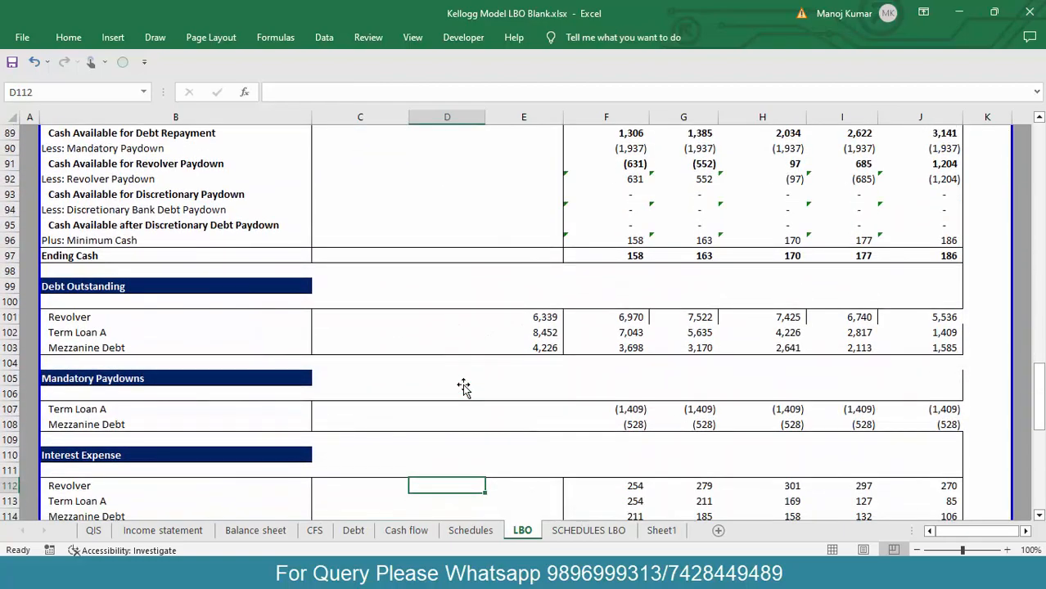
{"action": "key", "text": "Page_Down"}
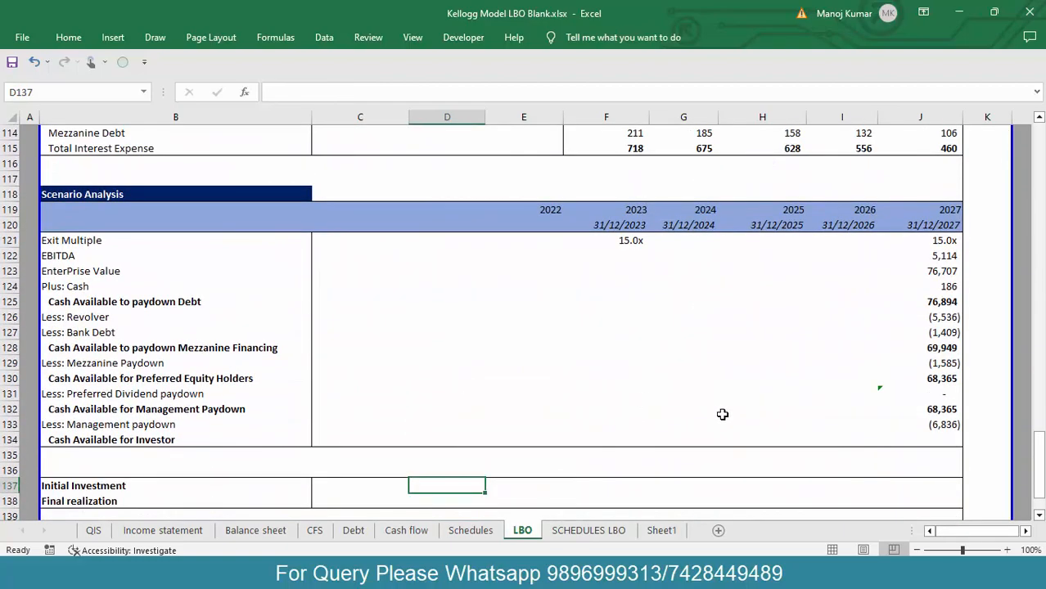
{"action": "left_click", "coordinate": [935, 423]}
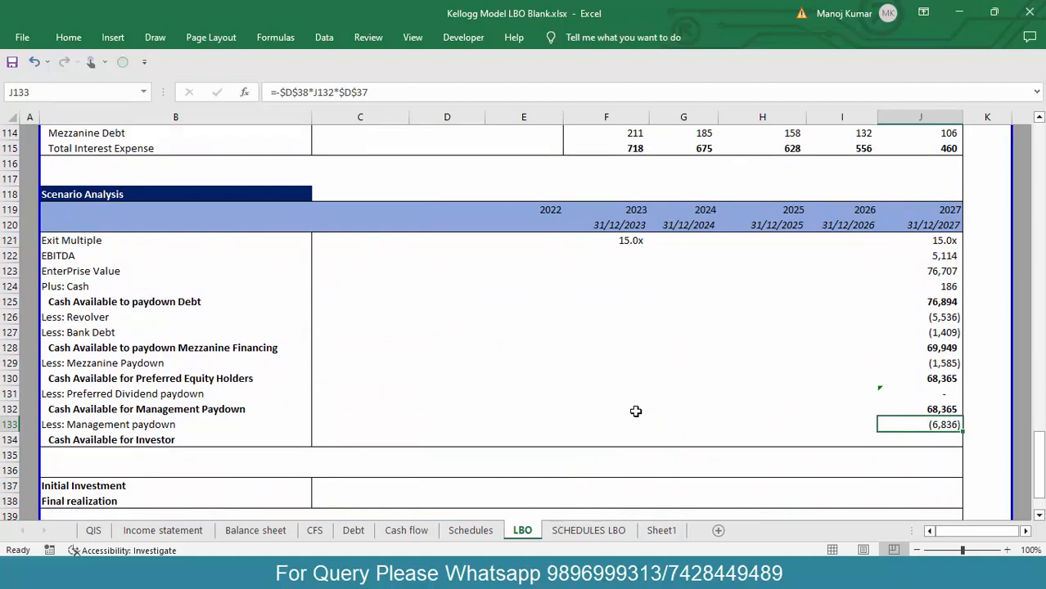
Step: Switch Management Equity in D37 to No by choosing the value 0
{"action": "key", "text": "ctrl+Home"}
{"action": "key", "text": "Down"}
{"action": "key", "text": "Down"}
{"action": "key", "text": "Down"}
{"action": "key", "text": "Down"}
{"action": "key", "text": "Down"}
{"action": "key", "text": "Down"}
{"action": "key", "text": "Down"}
{"action": "key", "text": "Down"}
{"action": "key", "text": "Down"}
{"action": "key", "text": "Down"}
{"action": "key", "text": "Down"}
{"action": "key", "text": "Down"}
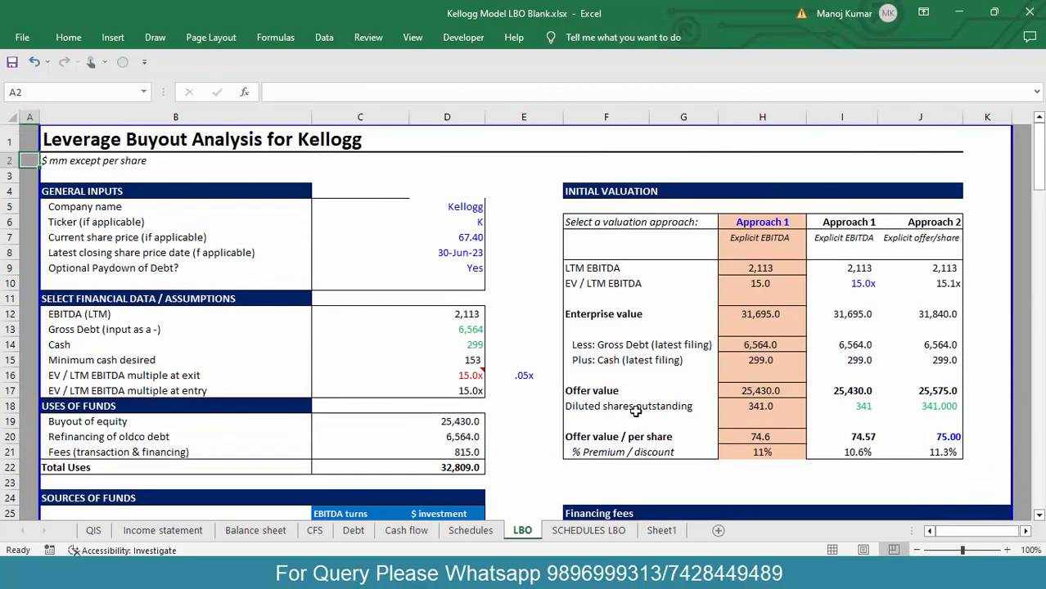
{"action": "key", "text": "Down"}
{"action": "key", "text": "Down"}
{"action": "key", "text": "Down"}
{"action": "key", "text": "Down"}
{"action": "key", "text": "Down"}
{"action": "key", "text": "Down"}
{"action": "key", "text": "Down"}
{"action": "key", "text": "Down"}
{"action": "key", "text": "Down"}
{"action": "key", "text": "Down"}
{"action": "key", "text": "Down"}
{"action": "key", "text": "Down"}
{"action": "key", "text": "Down"}
{"action": "key", "text": "Down"}
{"action": "key", "text": "Down"}
{"action": "key", "text": "Down"}
{"action": "key", "text": "Down"}
{"action": "key", "text": "Down"}
{"action": "key", "text": "Down"}
{"action": "key", "text": "Down"}
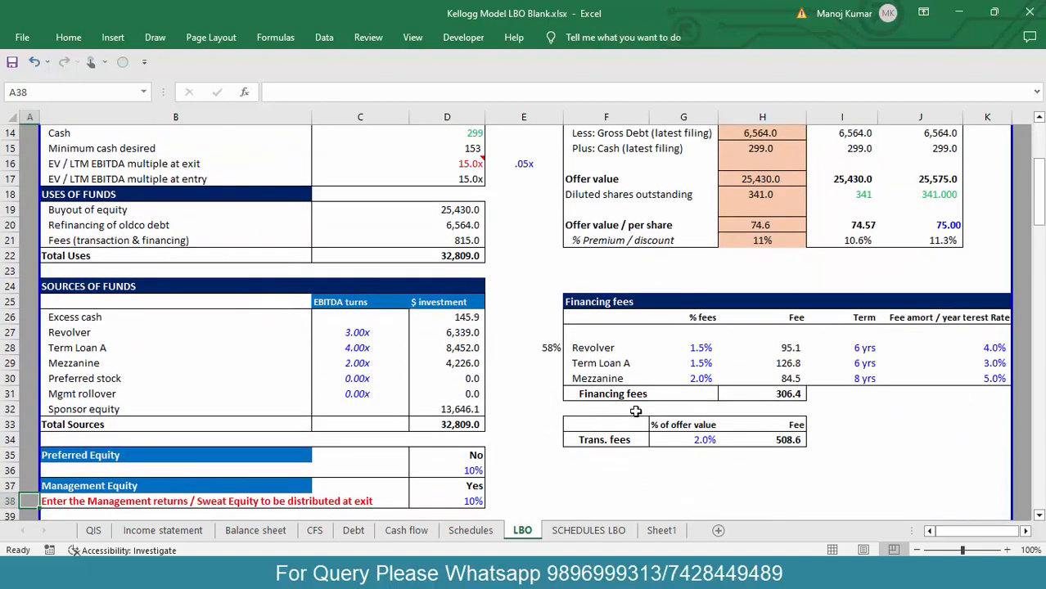
{"action": "key", "text": "Up"}
{"action": "key", "text": "Up"}
{"action": "key", "text": "Up"}
{"action": "key", "text": "Up"}
{"action": "key", "text": "Up"}
{"action": "key", "text": "Up"}
{"action": "key", "text": "Up"}
{"action": "key", "text": "Right"}
{"action": "key", "text": "Right"}
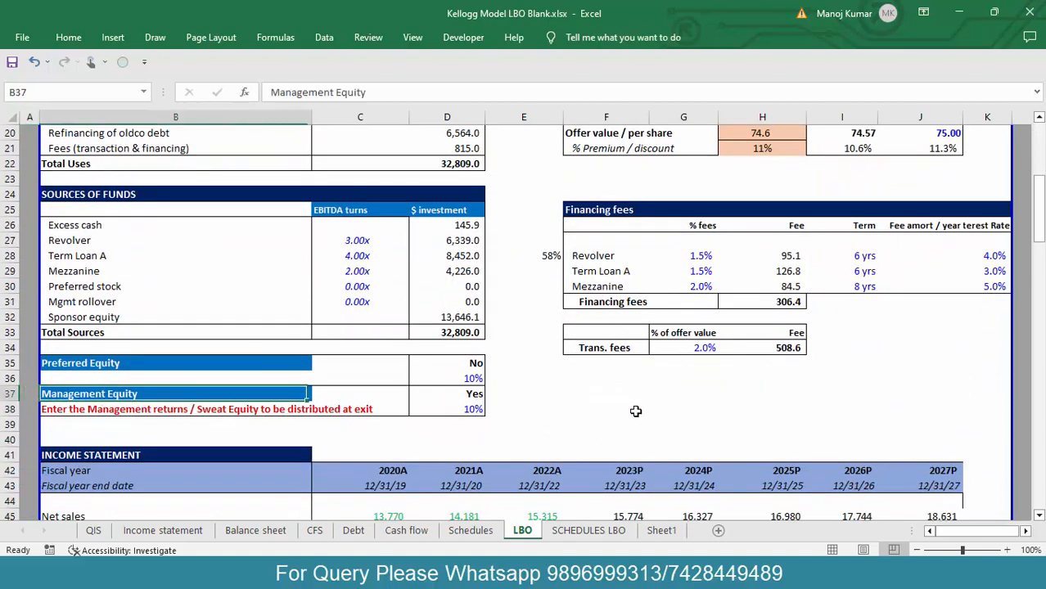
{"action": "key", "text": "Right"}
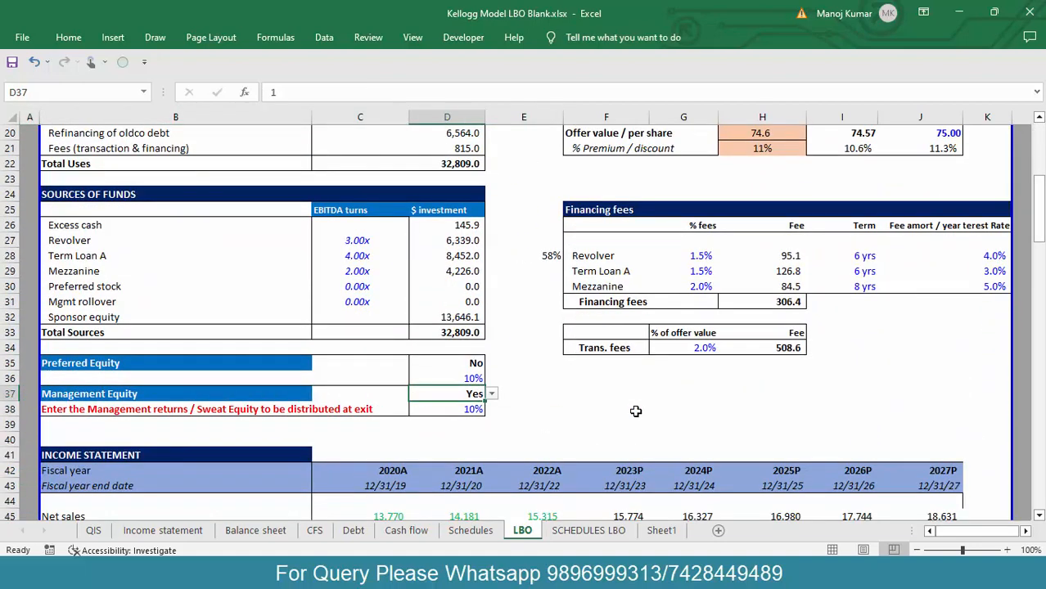
{"action": "key", "text": "alt+Down"}
{"action": "key", "text": "Down"}
{"action": "key", "text": "Return"}
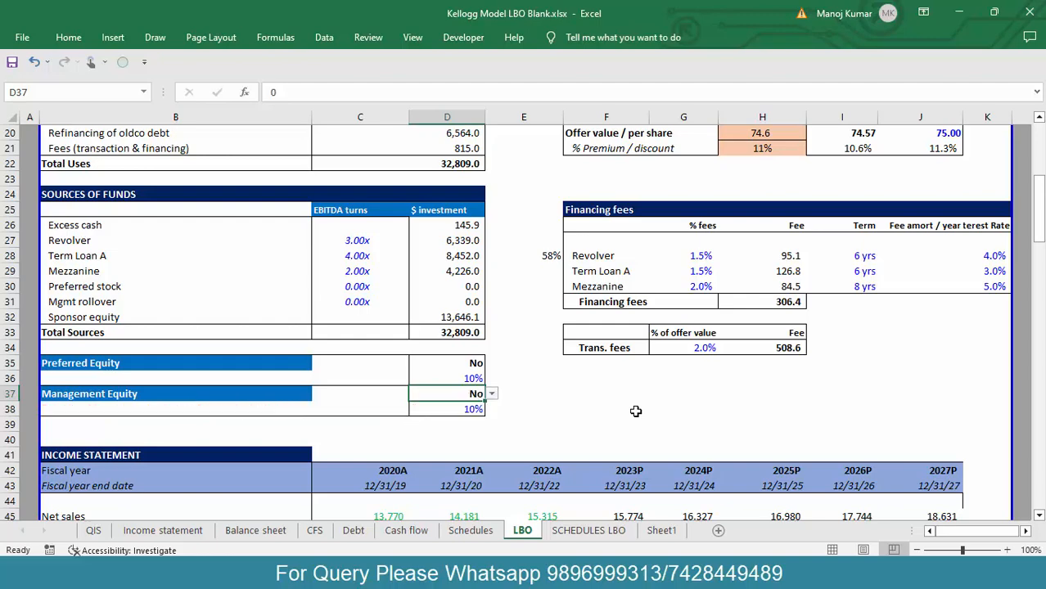
Step: Check the 2027 Less: Management paydown in the Scenario Analysis with Management Equity switched off
{"action": "key", "text": "Down"}
{"action": "key", "text": "Down"}
{"action": "key", "text": "Down"}
{"action": "key", "text": "Down"}
{"action": "key", "text": "Down"}
{"action": "key", "text": "Down"}
{"action": "key", "text": "Down"}
{"action": "key", "text": "Down"}
{"action": "key", "text": "Down"}
{"action": "key", "text": "Down"}
{"action": "key", "text": "Down"}
{"action": "key", "text": "Down"}
{"action": "key", "text": "Down"}
{"action": "key", "text": "Down"}
{"action": "key", "text": "Down"}
{"action": "key", "text": "Down"}
{"action": "key", "text": "Down"}
{"action": "key", "text": "Down"}
{"action": "key", "text": "Down"}
{"action": "key", "text": "Down"}
{"action": "key", "text": "Down"}
{"action": "key", "text": "Down"}
{"action": "key", "text": "Down"}
{"action": "key", "text": "Down"}
{"action": "key", "text": "Down"}
{"action": "key", "text": "Down"}
{"action": "key", "text": "Down"}
{"action": "key", "text": "Down"}
{"action": "key", "text": "Down"}
{"action": "key", "text": "Down"}
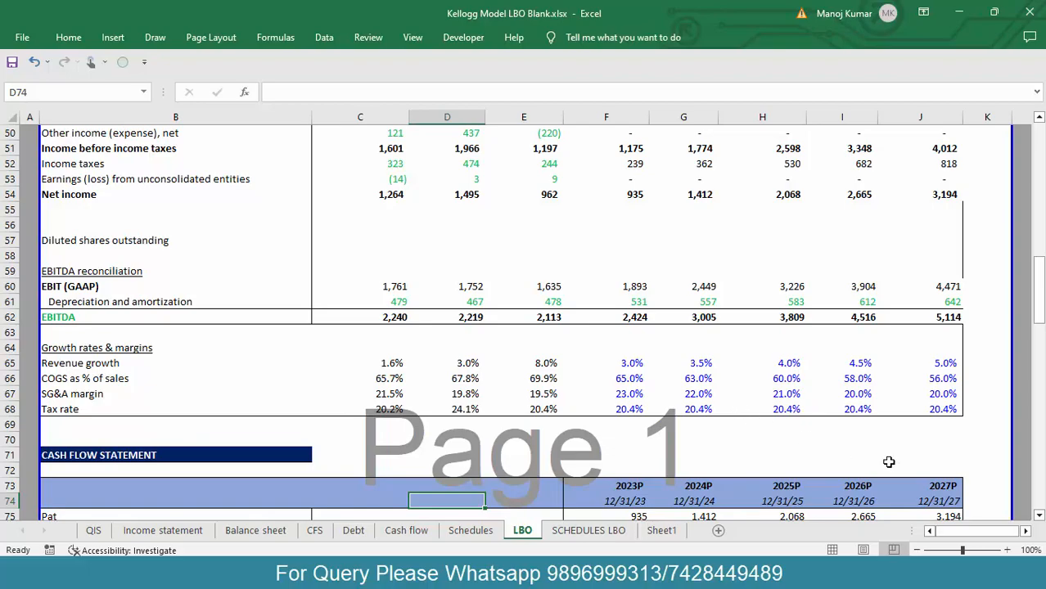
{"action": "key", "text": "Down"}
{"action": "key", "text": "Down"}
{"action": "key", "text": "Down"}
{"action": "key", "text": "Down"}
{"action": "key", "text": "Down"}
{"action": "key", "text": "Down"}
{"action": "key", "text": "Down"}
{"action": "key", "text": "Down"}
{"action": "key", "text": "Down"}
{"action": "key", "text": "Down"}
{"action": "key", "text": "Down"}
{"action": "key", "text": "Down"}
{"action": "key", "text": "Down"}
{"action": "key", "text": "Down"}
{"action": "key", "text": "Down"}
{"action": "key", "text": "Down"}
{"action": "key", "text": "Down"}
{"action": "key", "text": "Down"}
{"action": "key", "text": "Down"}
{"action": "key", "text": "Down"}
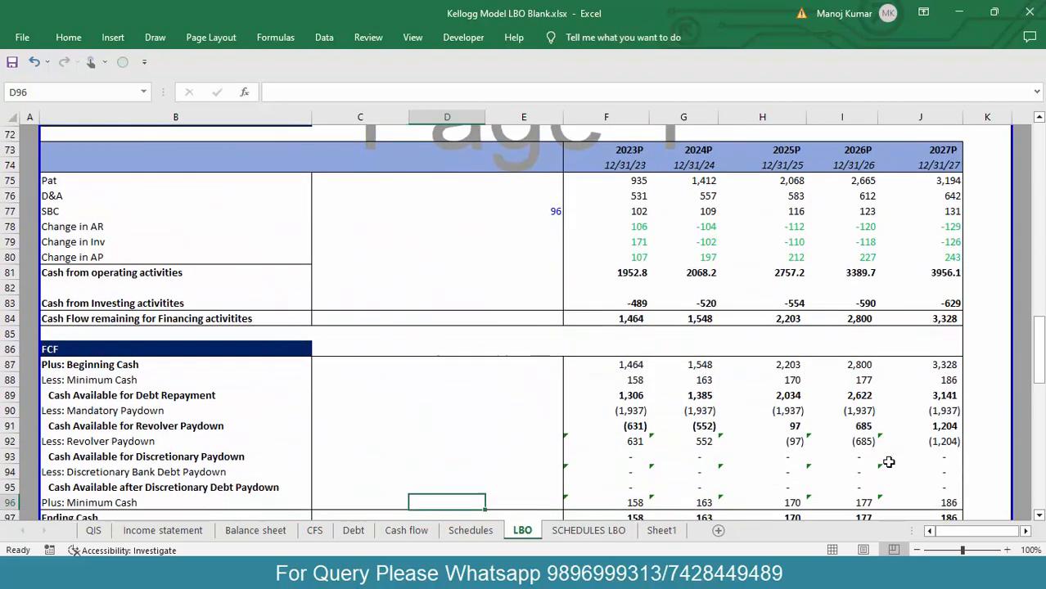
{"action": "key", "text": "Down"}
{"action": "key", "text": "Down"}
{"action": "key", "text": "Down"}
{"action": "key", "text": "Down"}
{"action": "key", "text": "Down"}
{"action": "key", "text": "Down"}
{"action": "key", "text": "Down"}
{"action": "key", "text": "Down"}
{"action": "key", "text": "Down"}
{"action": "key", "text": "Down"}
{"action": "key", "text": "Down"}
{"action": "key", "text": "Down"}
{"action": "key", "text": "Down"}
{"action": "key", "text": "Down"}
{"action": "key", "text": "Down"}
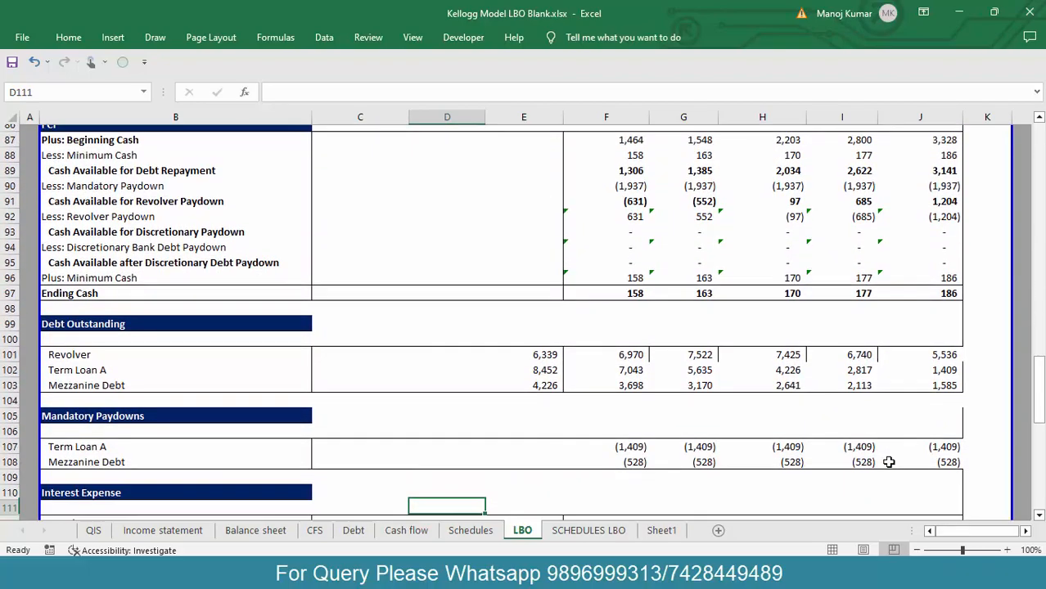
{"action": "key", "text": "Down"}
{"action": "key", "text": "Down"}
{"action": "key", "text": "Down"}
{"action": "key", "text": "Down"}
{"action": "key", "text": "Down"}
{"action": "key", "text": "Down"}
{"action": "key", "text": "Down"}
{"action": "key", "text": "Down"}
{"action": "key", "text": "Down"}
{"action": "key", "text": "Down"}
{"action": "key", "text": "Down"}
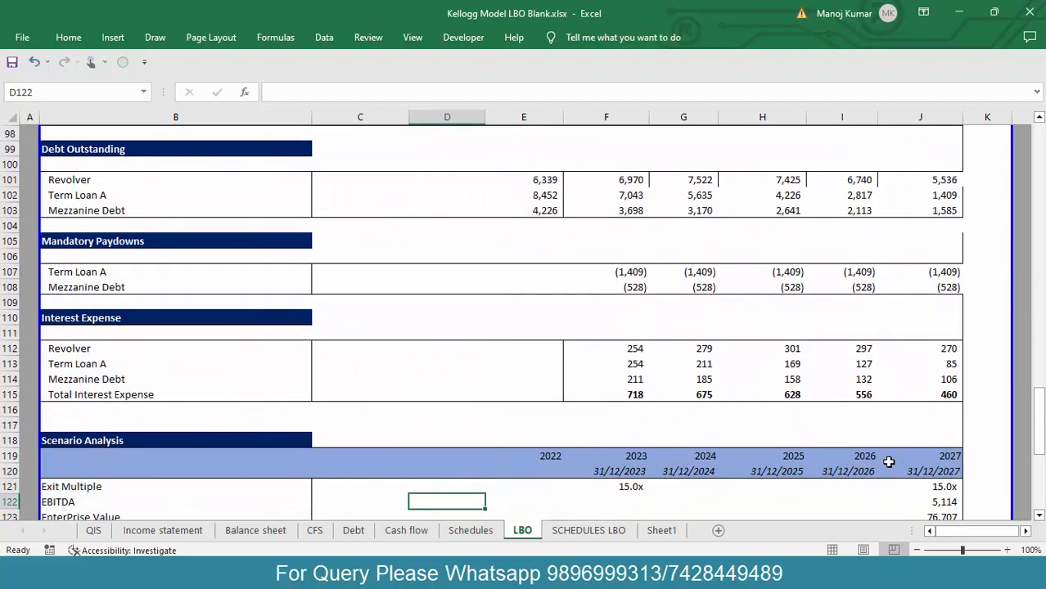
{"action": "key", "text": "Down"}
{"action": "key", "text": "Down"}
{"action": "key", "text": "Down"}
{"action": "key", "text": "Down"}
{"action": "key", "text": "Down"}
{"action": "key", "text": "Down"}
{"action": "key", "text": "Down"}
{"action": "key", "text": "Down"}
{"action": "key", "text": "Down"}
{"action": "key", "text": "Down"}
{"action": "key", "text": "Down"}
{"action": "key", "text": "Down"}
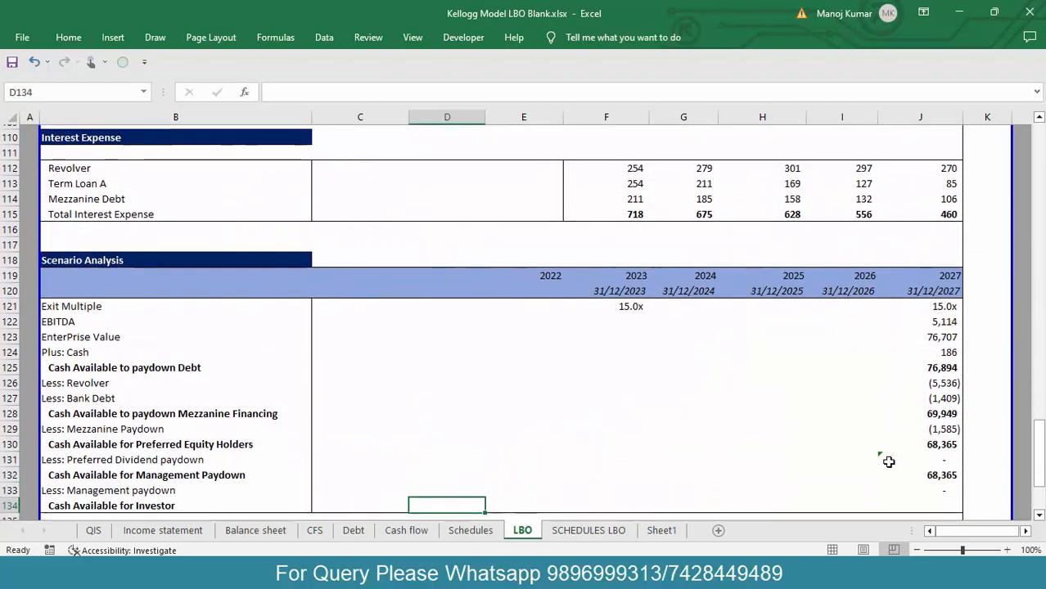
{"action": "key", "text": "Down"}
{"action": "key", "text": "Down"}
{"action": "key", "text": "Down"}
{"action": "key", "text": "Down"}
{"action": "key", "text": "Down"}
{"action": "key", "text": "Up"}
{"action": "key", "text": "Up"}
{"action": "key", "text": "Up"}
{"action": "key", "text": "Up"}
{"action": "key", "text": "Up"}
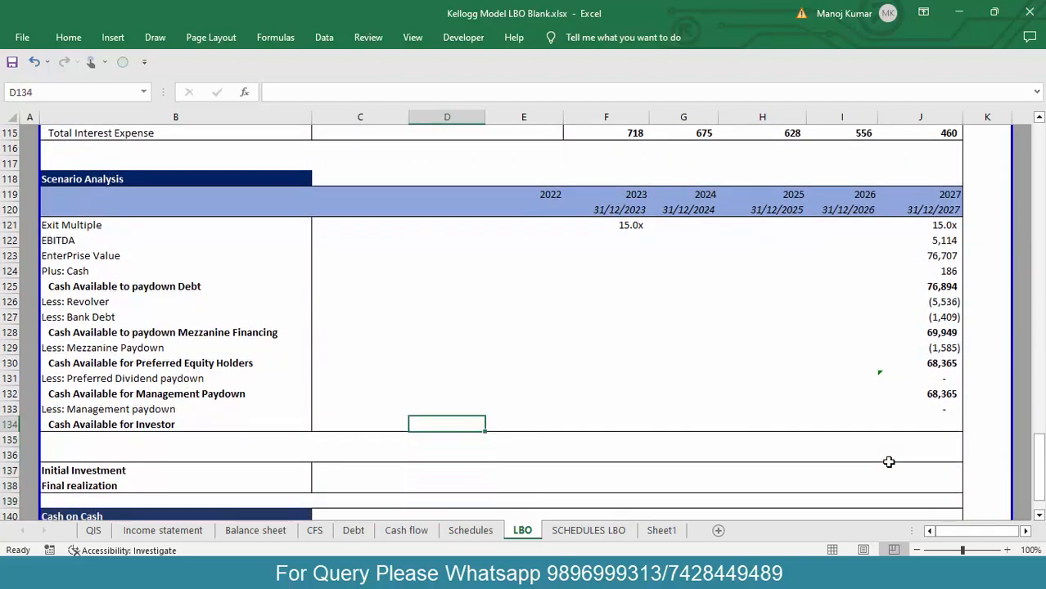
Step: Calculate the 2027 Cash Available for Investor in J134 by adding the management paydown to the cash available, =J132+J133
{"action": "key", "text": "Right"}
{"action": "key", "text": "Right"}
{"action": "key", "text": "Right"}
{"action": "key", "text": "Right"}
{"action": "key", "text": "Right"}
{"action": "key", "text": "Right"}
{"action": "key", "text": "Right"}
{"action": "key", "text": "Left"}
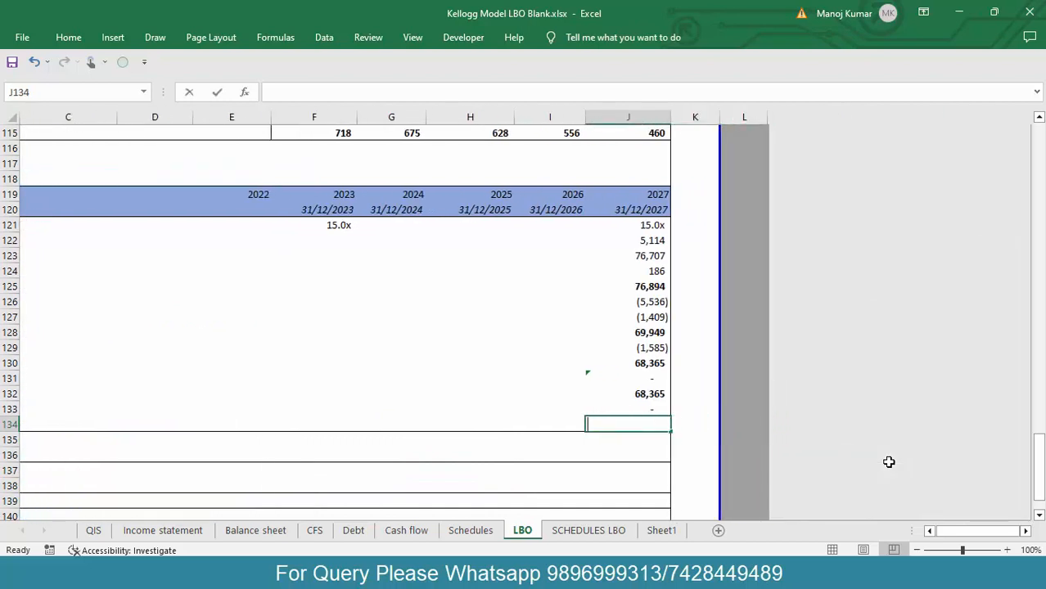
{"action": "type", "text": "="}
{"action": "key", "text": "Up"}
{"action": "key", "text": "Up"}
{"action": "type", "text": "-"}
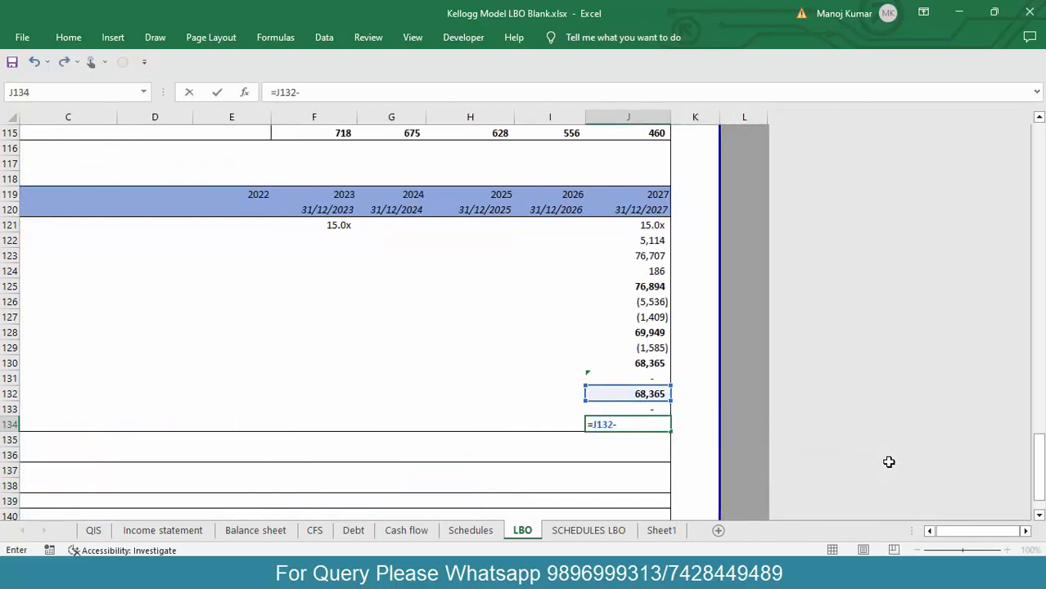
{"action": "key", "text": "Up"}
{"action": "key", "text": "ctrl+Return"}
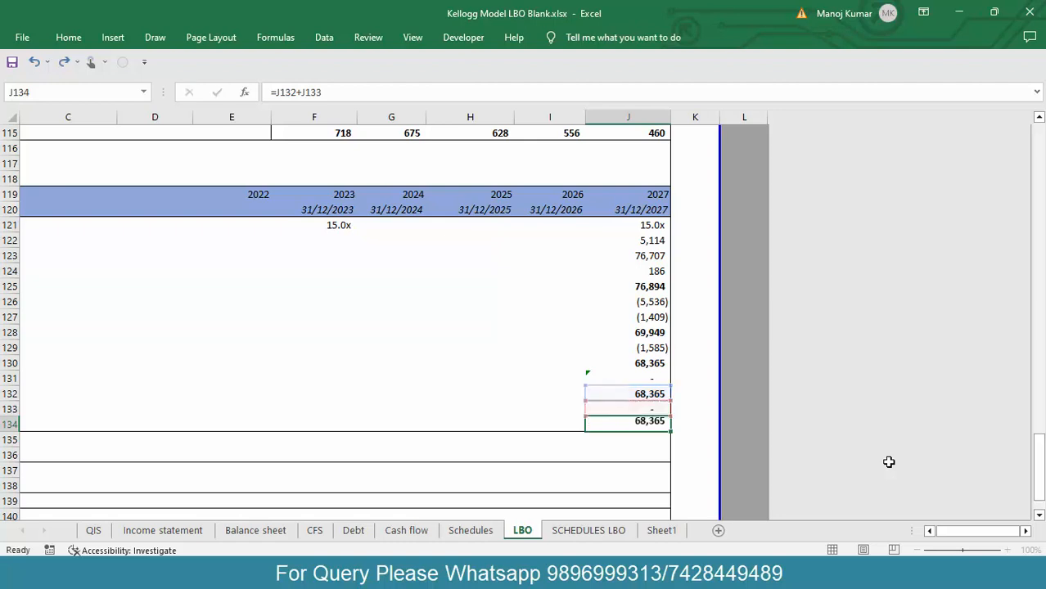
Step: Check the 2027 formulas for Less: Management paydown in J133 and Cash Available for Investor in J134
{"action": "key", "text": "Up"}
{"action": "key", "text": "F2"}
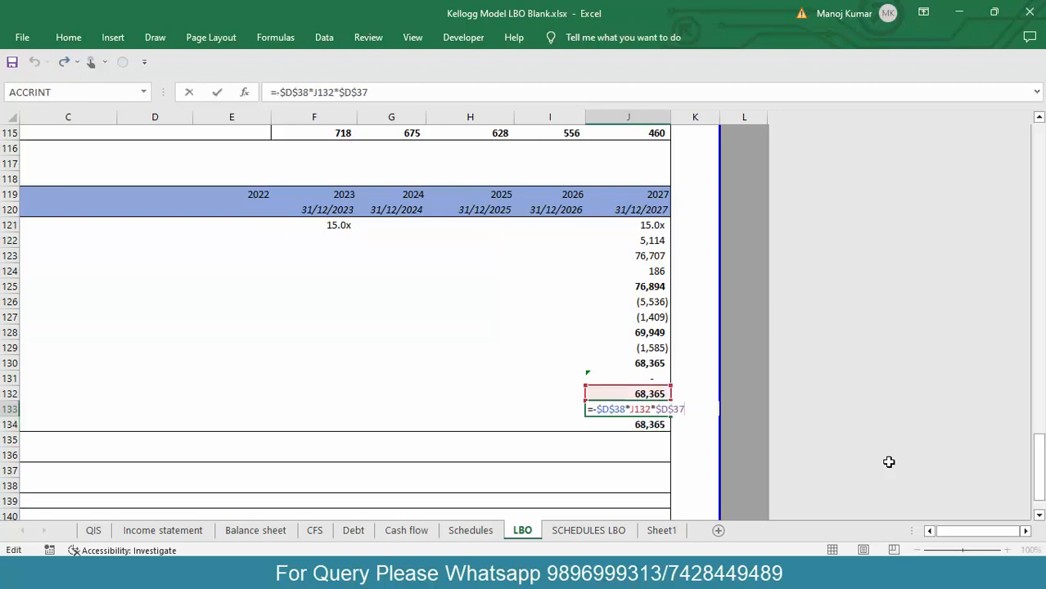
{"action": "key", "text": "Return"}
{"action": "key", "text": "F2"}
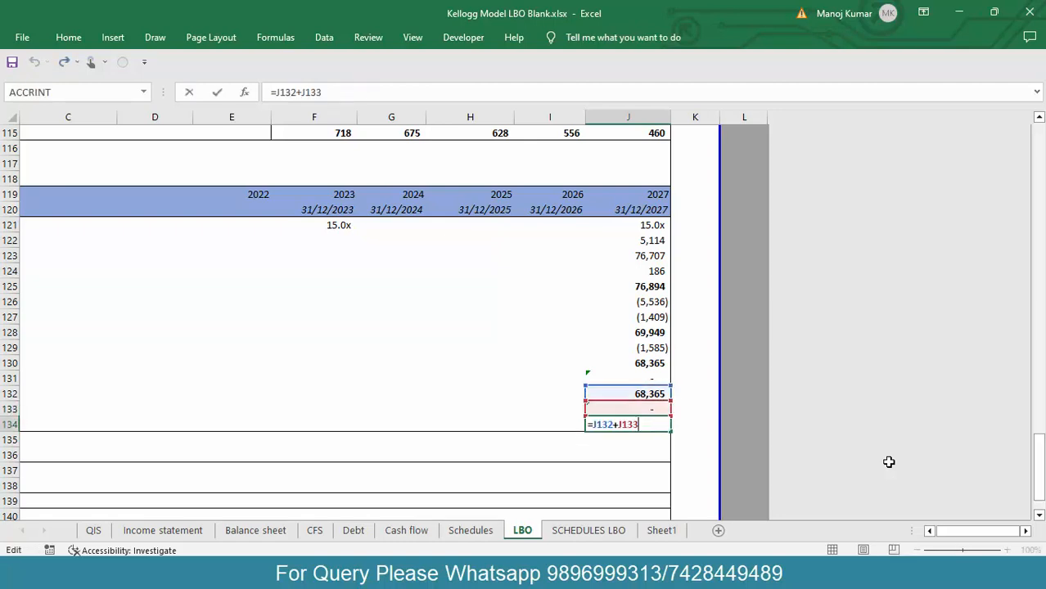
{"action": "key", "text": "ctrl+Return"}
{"action": "key", "text": "Down"}
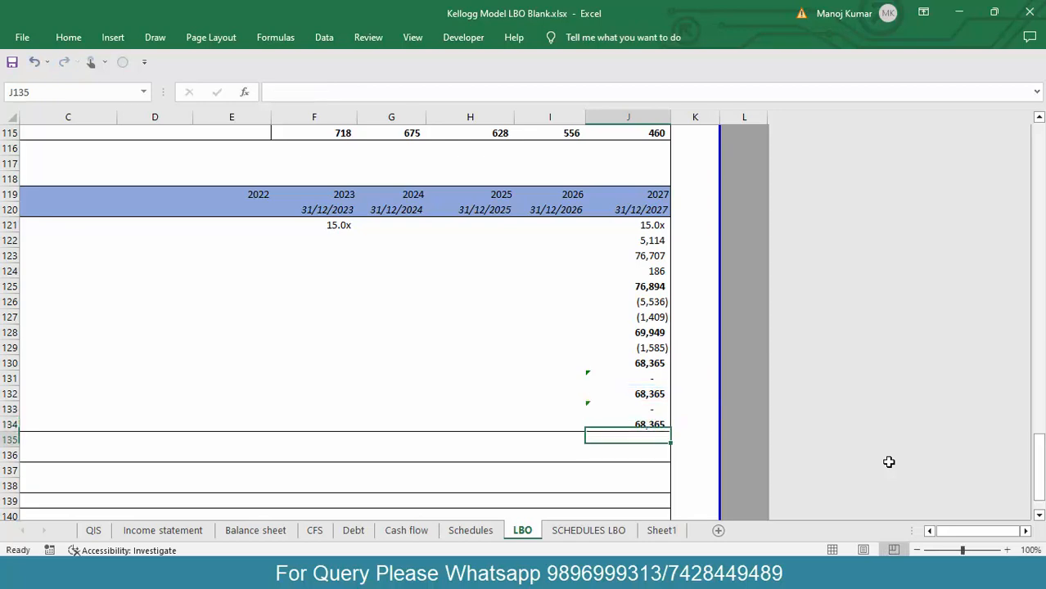
Step: Examine the Scenario Analysis row labels and the remaining Initial Investment, Final realization, Cash on Cash and IRR rows
{"action": "key", "text": "Left"}
{"action": "key", "text": "Left"}
{"action": "key", "text": "Left"}
{"action": "key", "text": "Left"}
{"action": "key", "text": "Left"}
{"action": "key", "text": "Left"}
{"action": "key", "text": "Left"}
{"action": "key", "text": "Right"}
{"action": "key", "text": "Right"}
{"action": "key", "text": "Right"}
{"action": "key", "text": "Right"}
{"action": "key", "text": "Right"}
{"action": "key", "text": "Right"}
{"action": "key", "text": "Right"}
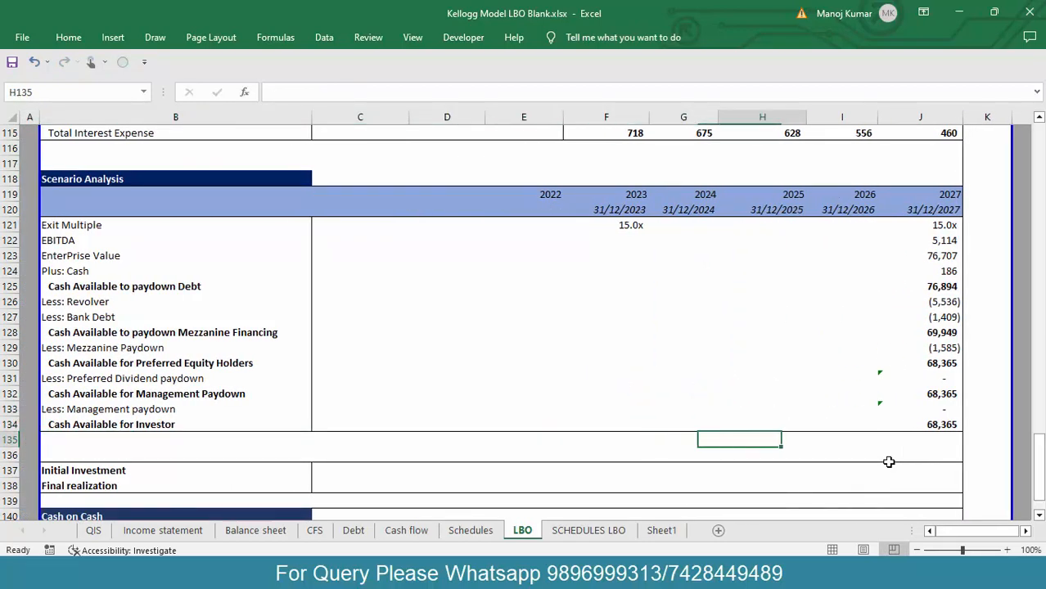
{"action": "key", "text": "Down"}
{"action": "key", "text": "Down"}
{"action": "key", "text": "Down"}
{"action": "scroll", "coordinate": [889, 462], "scroll_direction": "down", "scroll_amount": 2}
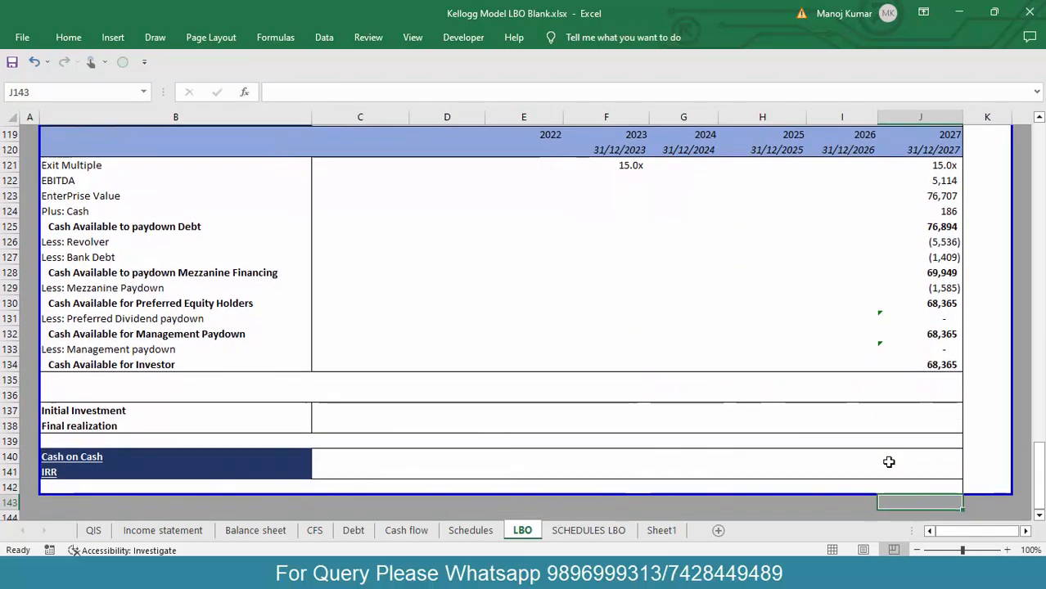
{"action": "key", "text": "Up"}
{"action": "key", "text": "Up"}
{"action": "key", "text": "Up"}
{"action": "key", "text": "Up"}
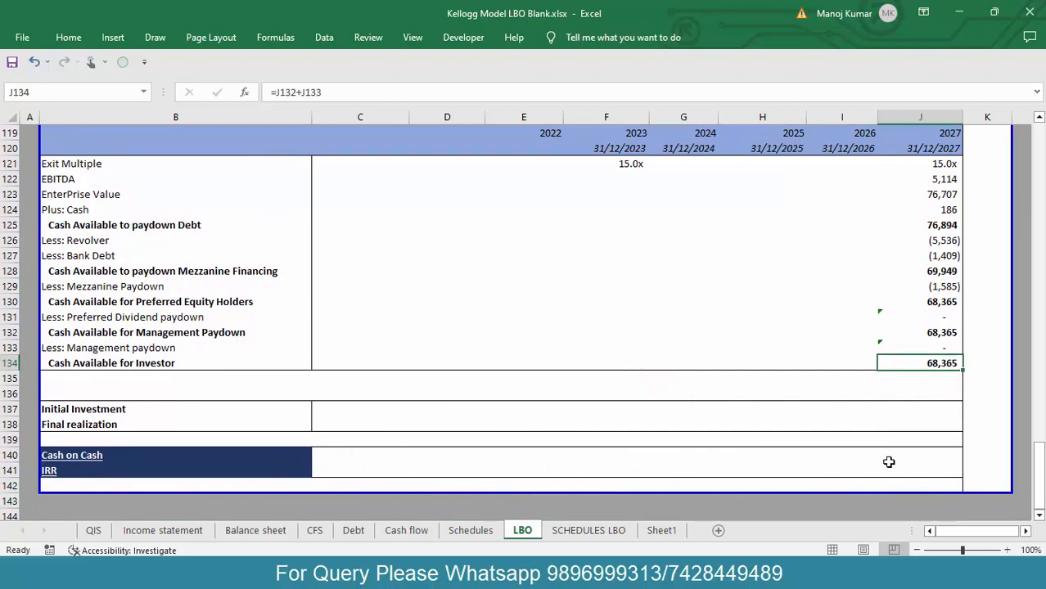
Step: Link the 2027 Initial Investment in J137 to the Sponsor equity amount in the Sources of Funds, =D32
{"action": "key", "text": "Down"}
{"action": "key", "text": "Down"}
{"action": "key", "text": "Down"}
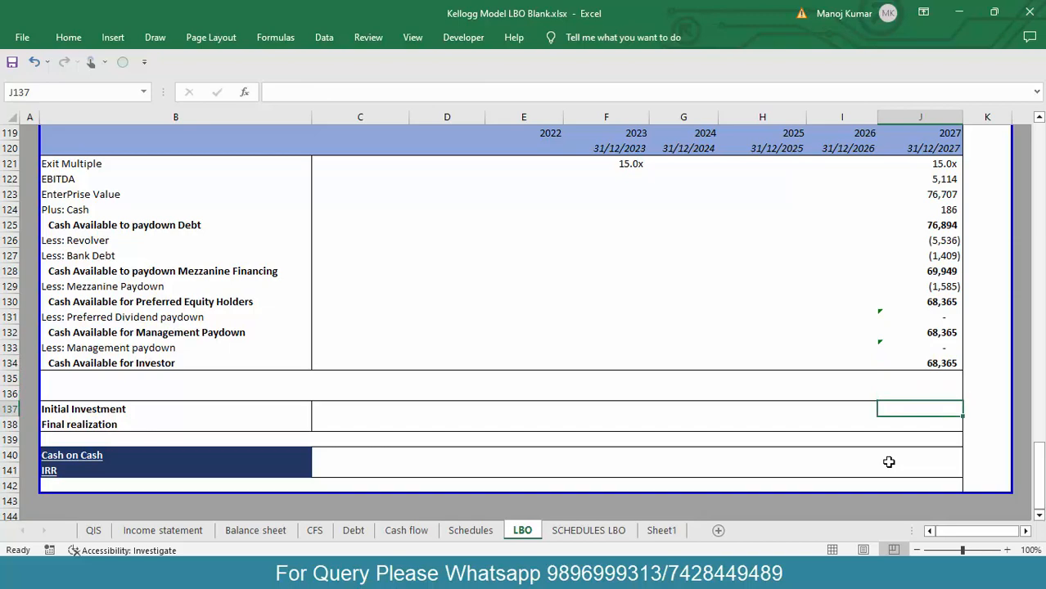
{"action": "type", "text": "="}
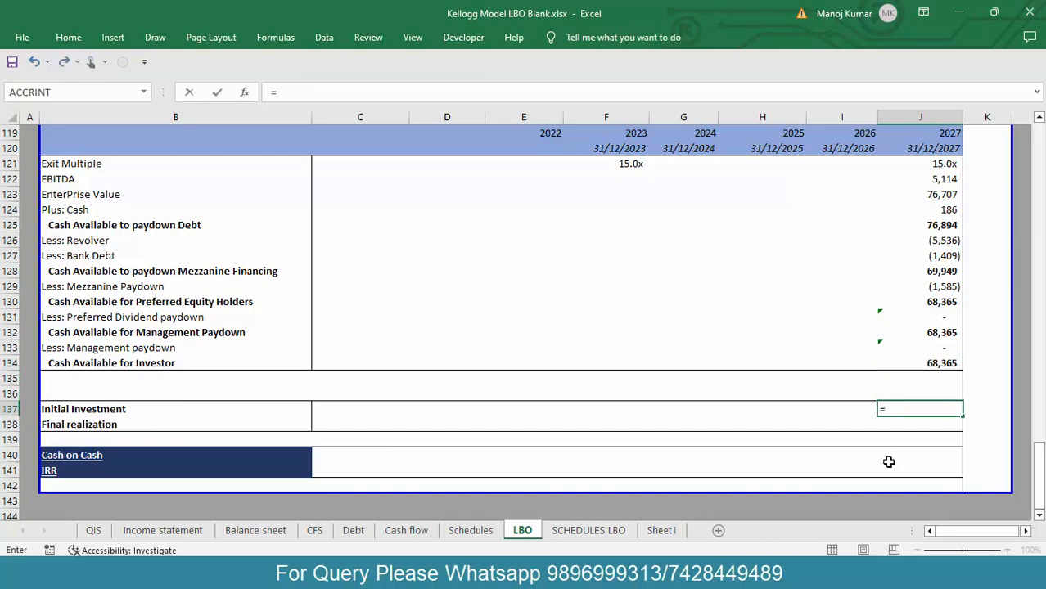
{"action": "key", "text": "ctrl+Home"}
{"action": "key", "text": "Down"}
{"action": "key", "text": "Down"}
{"action": "key", "text": "Down"}
{"action": "key", "text": "Down"}
{"action": "key", "text": "Down"}
{"action": "key", "text": "Down"}
{"action": "key", "text": "Down"}
{"action": "key", "text": "Down"}
{"action": "key", "text": "Down"}
{"action": "key", "text": "Down"}
{"action": "key", "text": "Down"}
{"action": "key", "text": "Down"}
{"action": "key", "text": "Down"}
{"action": "key", "text": "Down"}
{"action": "key", "text": "Down"}
{"action": "key", "text": "Down"}
{"action": "key", "text": "Down"}
{"action": "key", "text": "Down"}
{"action": "key", "text": "Down"}
{"action": "key", "text": "Down"}
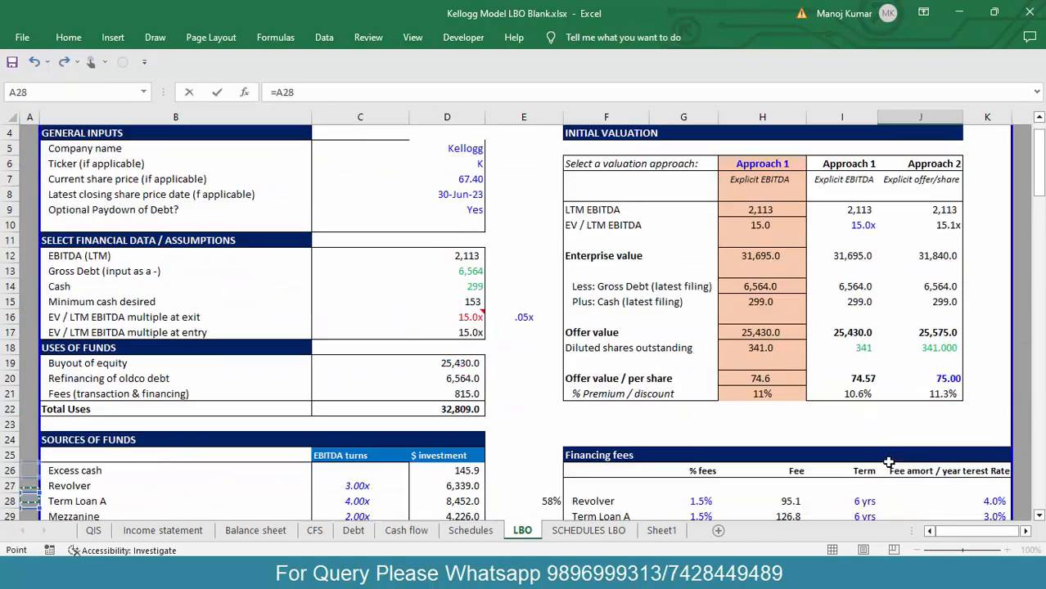
{"action": "key", "text": "Down"}
{"action": "key", "text": "Down"}
{"action": "key", "text": "Down"}
{"action": "key", "text": "Down"}
{"action": "key", "text": "Down"}
{"action": "key", "text": "Up"}
{"action": "key", "text": "Right"}
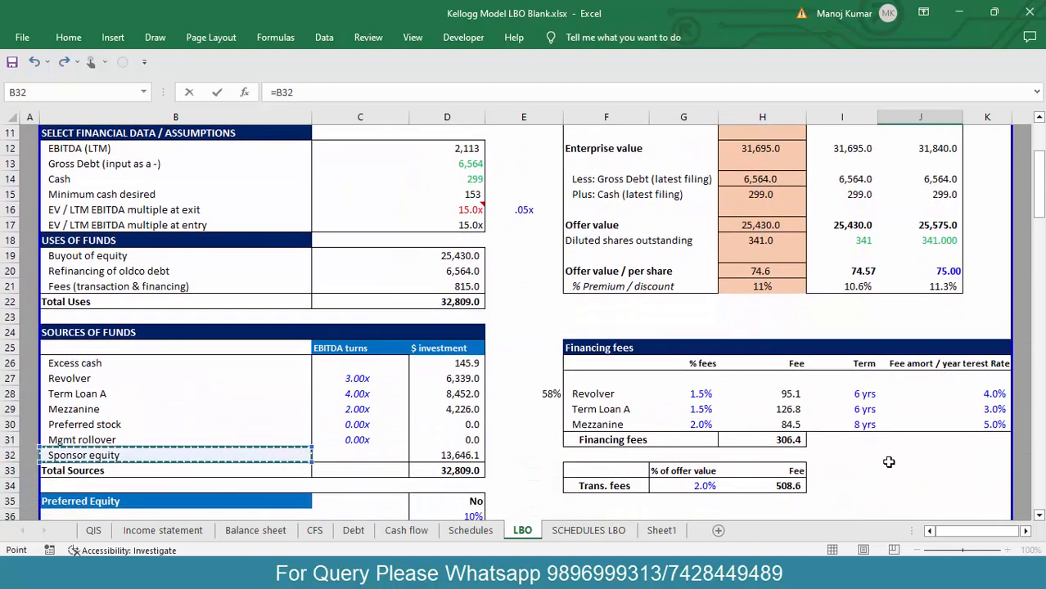
{"action": "key", "text": "Right"}
{"action": "key", "text": "Right"}
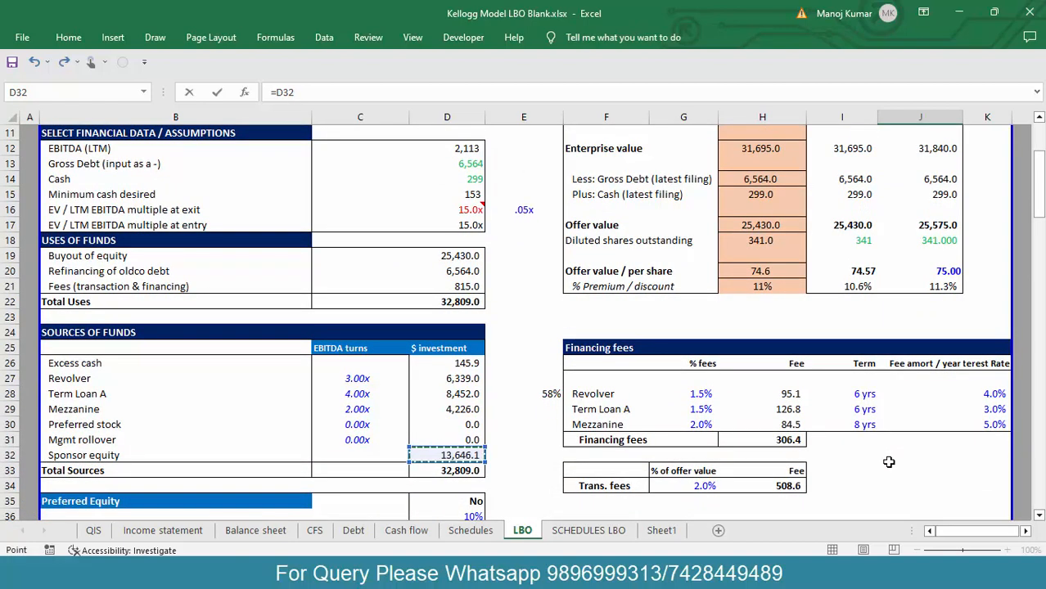
{"action": "key", "text": "Return"}
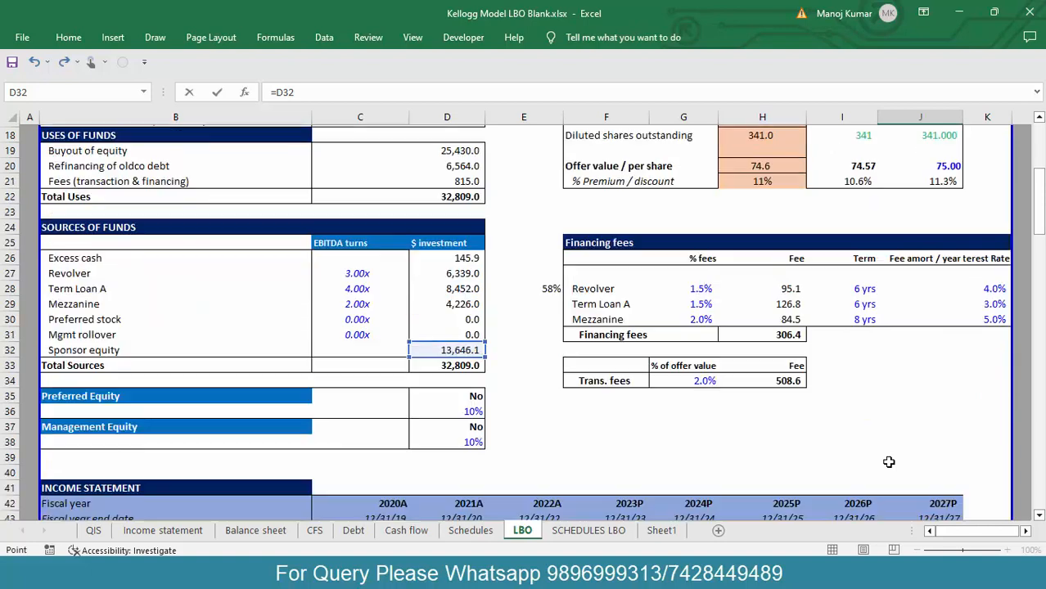
Step: Link the 2027 Final realization in J138 to the Cash Available for Investor, =J134
{"action": "type", "text": "="}
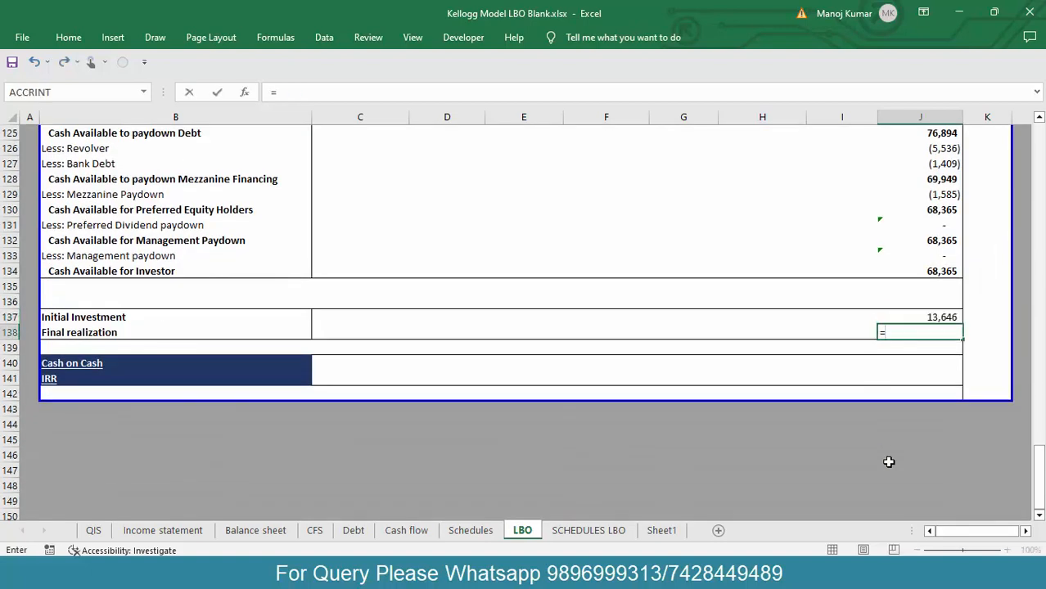
{"action": "key", "text": "Up"}
{"action": "key", "text": "Up"}
{"action": "key", "text": "Up"}
{"action": "key", "text": "Up"}
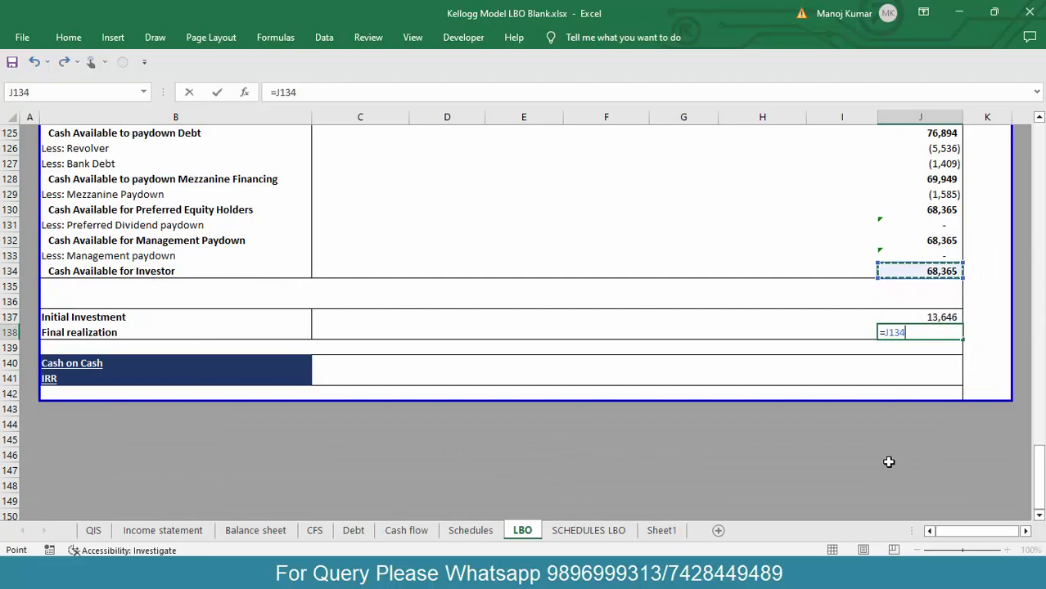
{"action": "key", "text": "Return"}
{"action": "key", "text": "Down"}
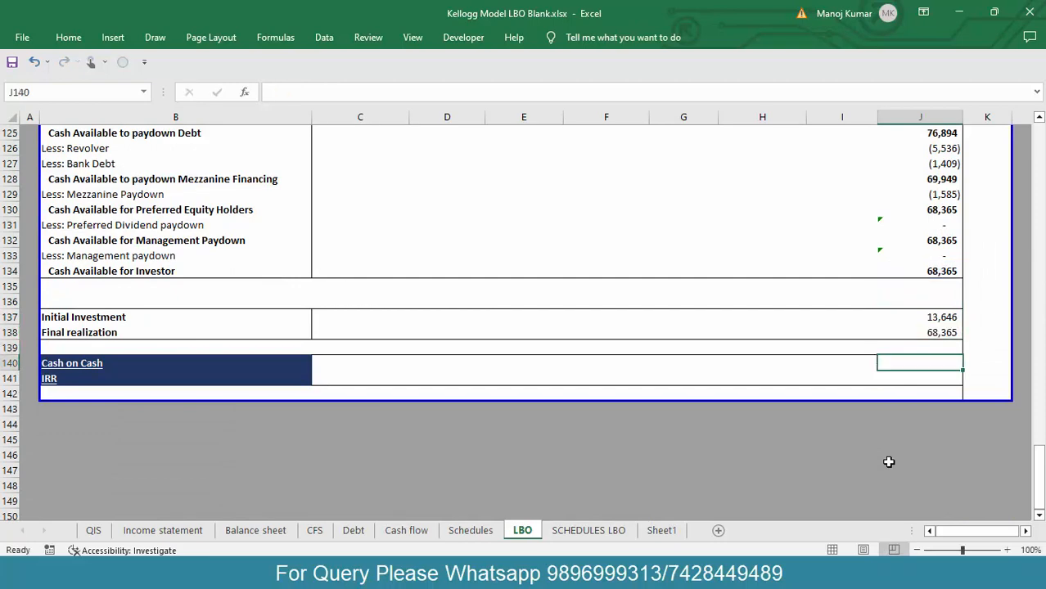
{"action": "key", "text": "ctrl+Left"}
{"action": "key", "text": "ctrl+Right"}
{"action": "key", "text": "Left"}
{"action": "key", "text": "Left"}
{"action": "key", "text": "Left"}
{"action": "key", "text": "Left"}
{"action": "key", "text": "Left"}
{"action": "key", "text": "Left"}
{"action": "key", "text": "Left"}
{"action": "key", "text": "Left"}
{"action": "key", "text": "Left"}
{"action": "key", "text": "Left"}
{"action": "key", "text": "Left"}
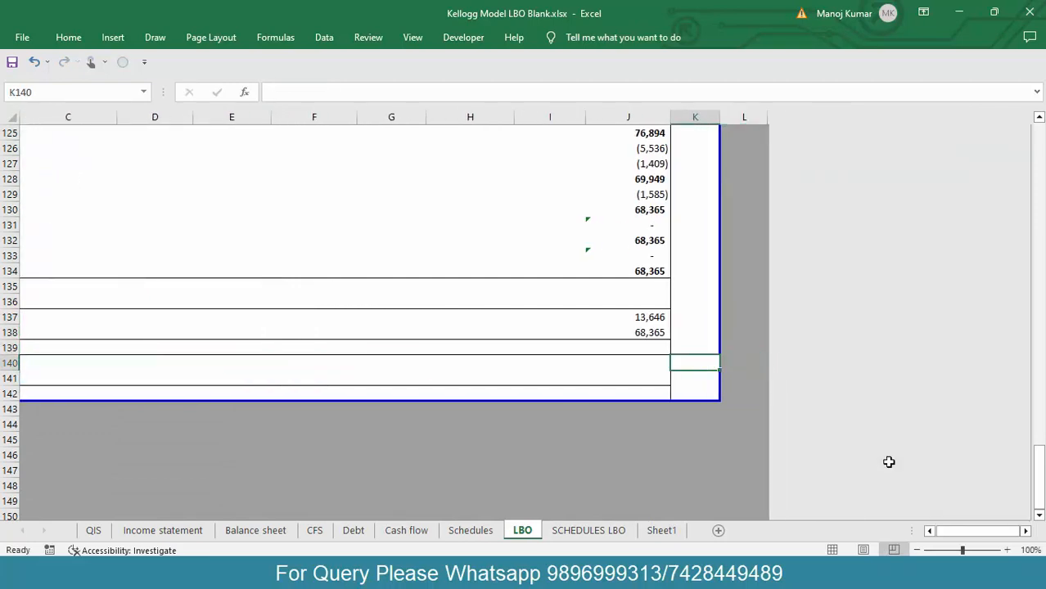
{"action": "key", "text": "Right"}
{"action": "key", "text": "Right"}
{"action": "key", "text": "Right"}
{"action": "key", "text": "Right"}
{"action": "key", "text": "Right"}
{"action": "key", "text": "Right"}
{"action": "key", "text": "Right"}
{"action": "key", "text": "Right"}
{"action": "key", "text": "Right"}
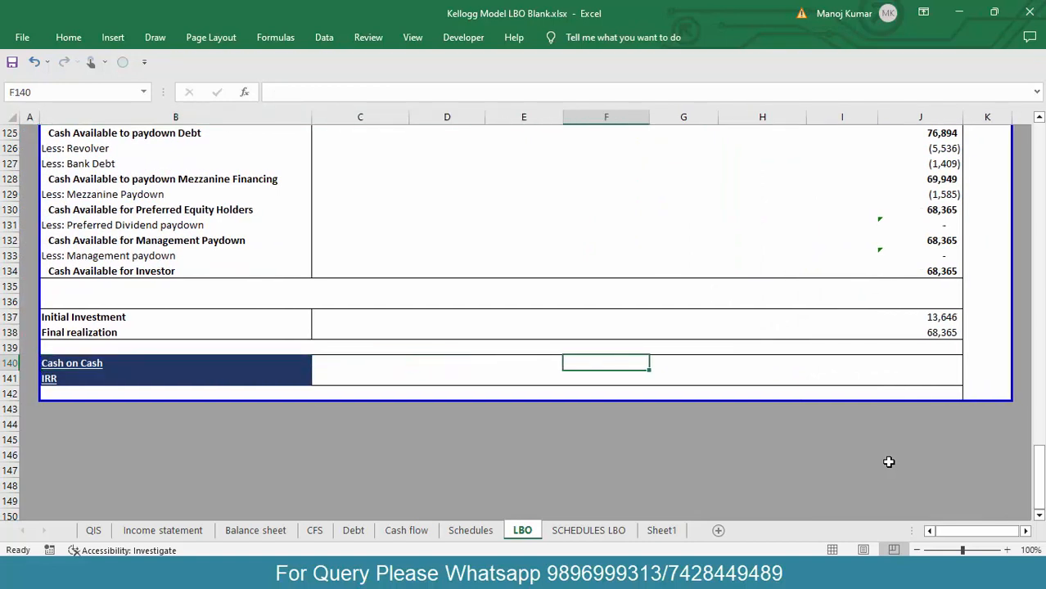
Step: Calculate the 2027 Cash on Cash multiple in J140 by dividing Final realization by Initial Investment, =J138/J137
{"action": "type", "text": "="}
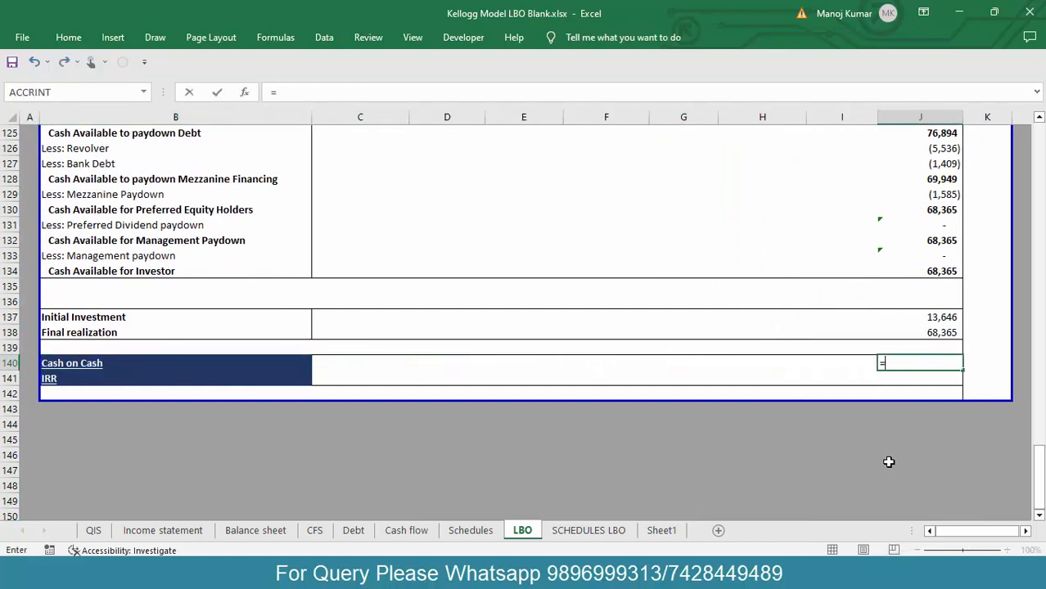
{"action": "key", "text": "Up"}
{"action": "key", "text": "Up"}
{"action": "type", "text": "/"}
{"action": "key", "text": "Up"}
{"action": "key", "text": "Up"}
{"action": "key", "text": "Up"}
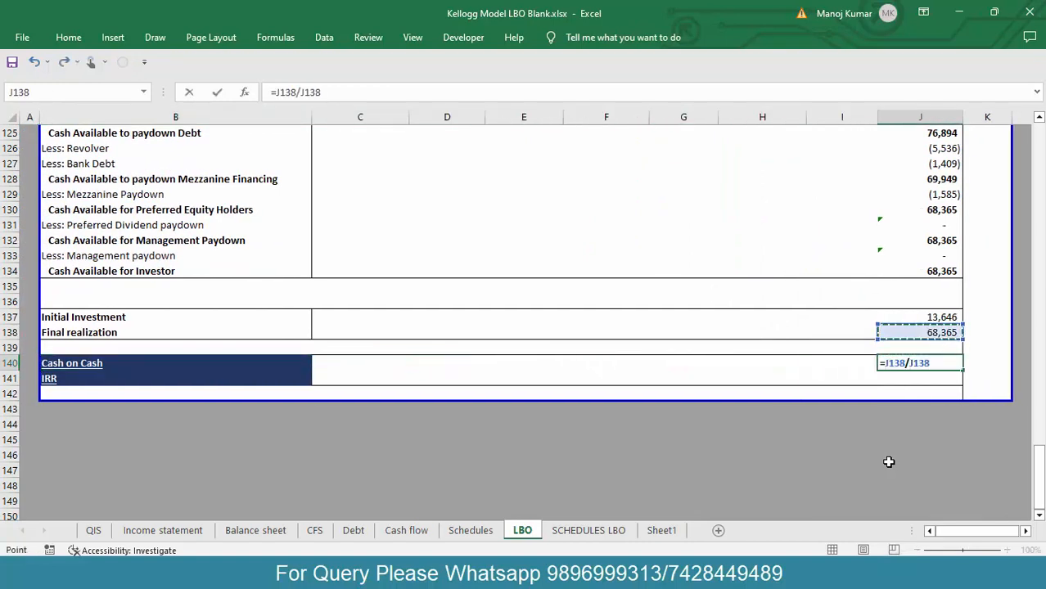
{"action": "key", "text": "Return"}
{"action": "key", "text": "Up"}
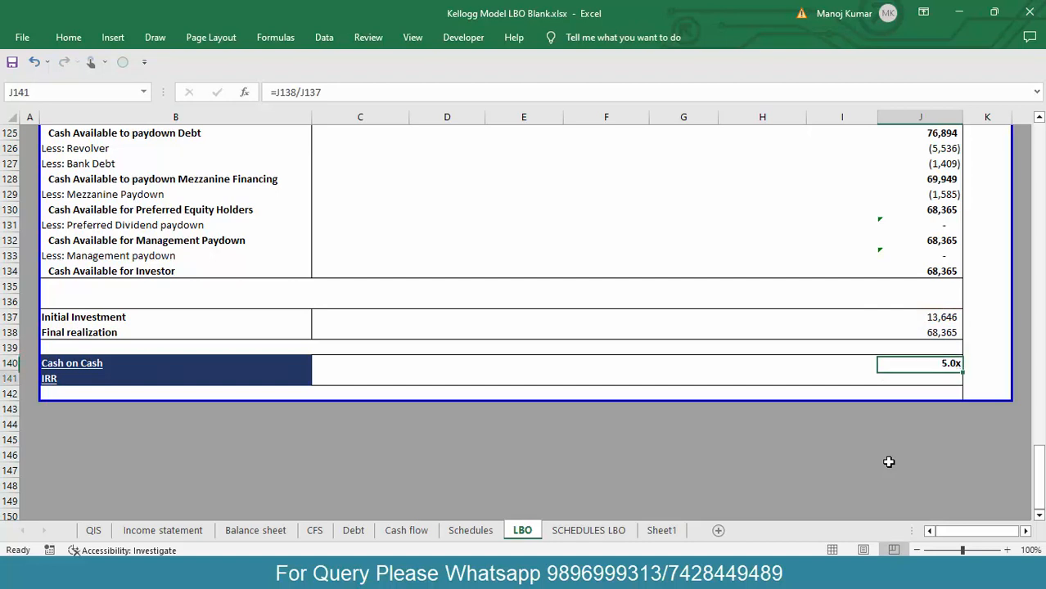
Step: Calculate the 2027 IRR in J141 from the holding period, Initial Investment and Final realization with =RATE(J119-$E$119,0,-J137,J138)
{"action": "key", "text": "Down"}
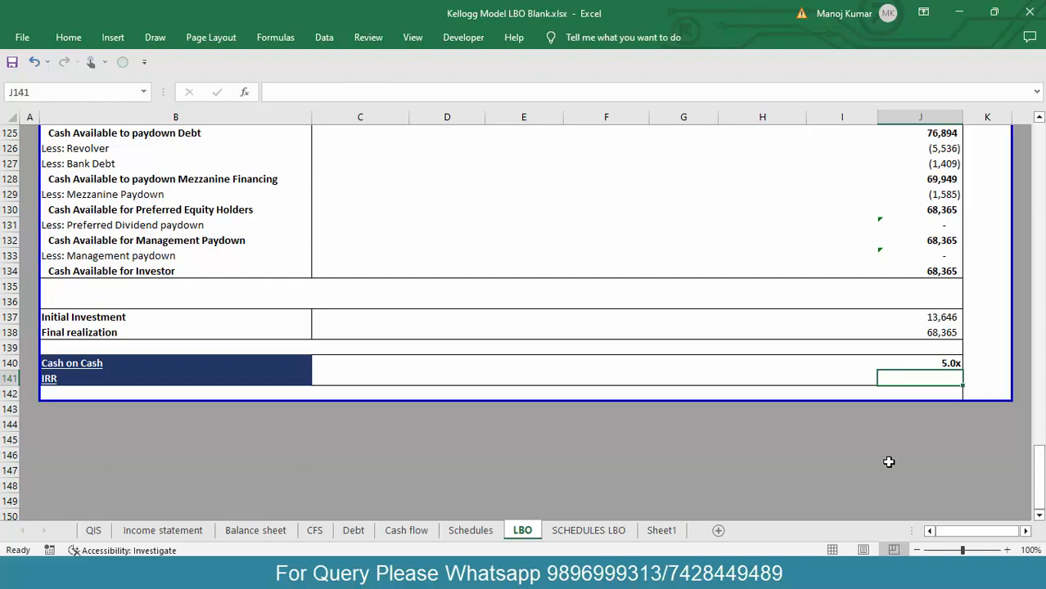
{"action": "type", "text": "=rate"}
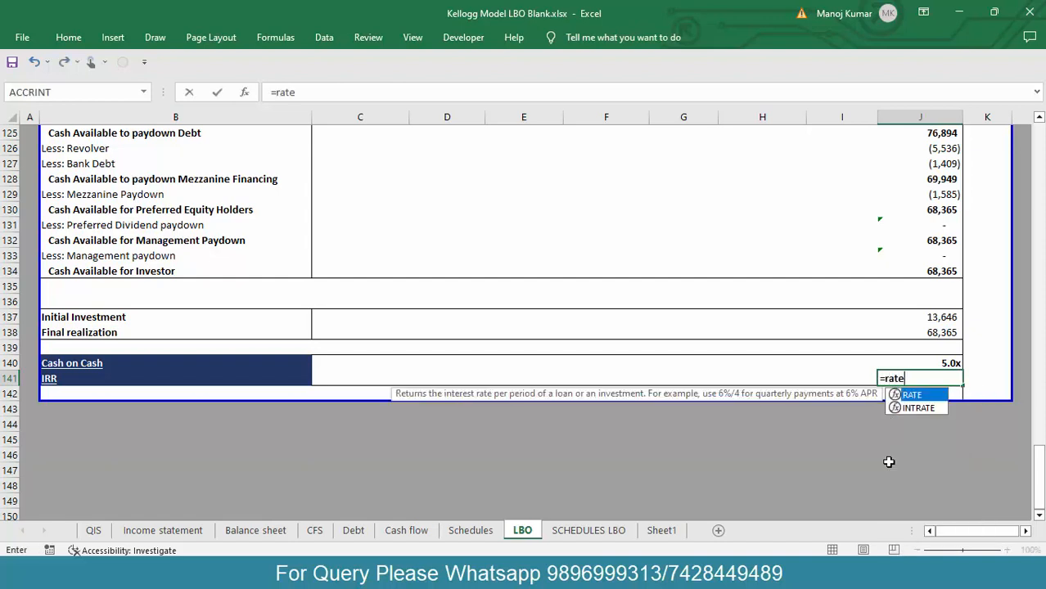
{"action": "key", "text": "Tab"}
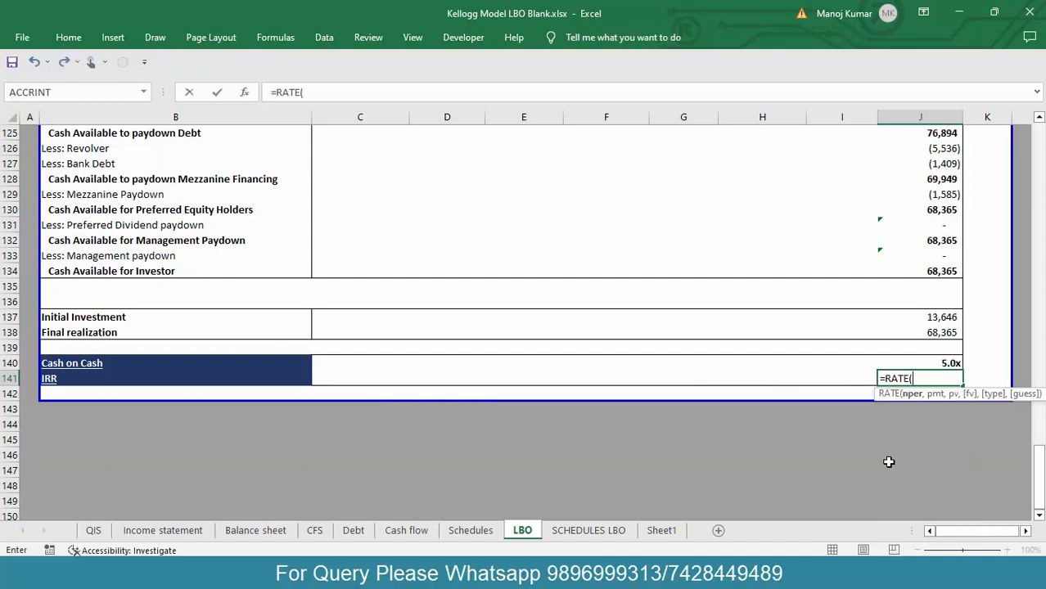
{"action": "left_click_drag", "start_coordinate": [1041, 467], "coordinate": [1041, 464]}
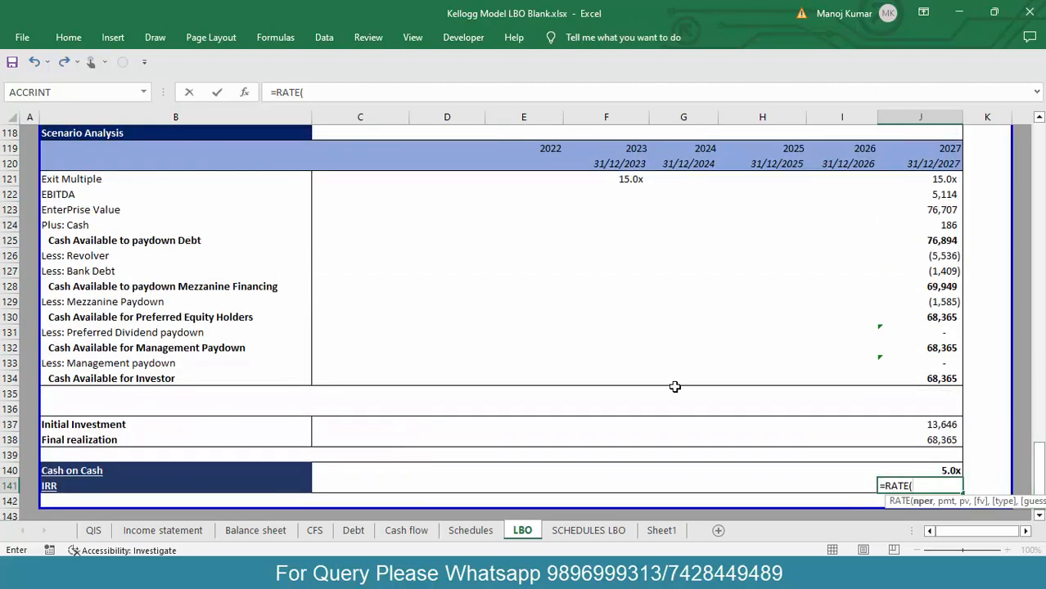
{"action": "left_click", "coordinate": [936, 149]}
{"action": "type", "text": "-"}
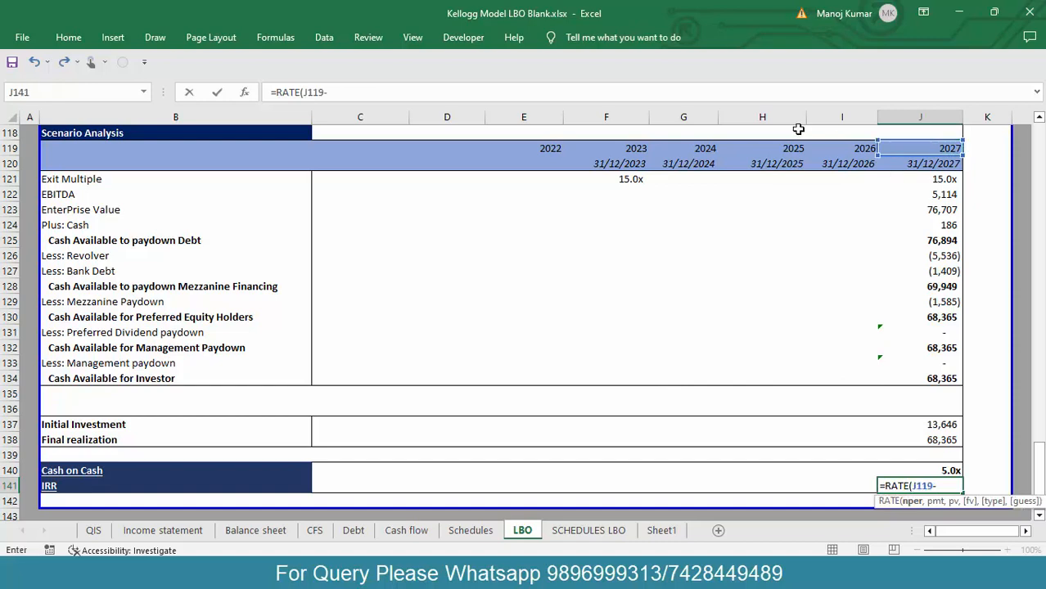
{"action": "left_click", "coordinate": [533, 152]}
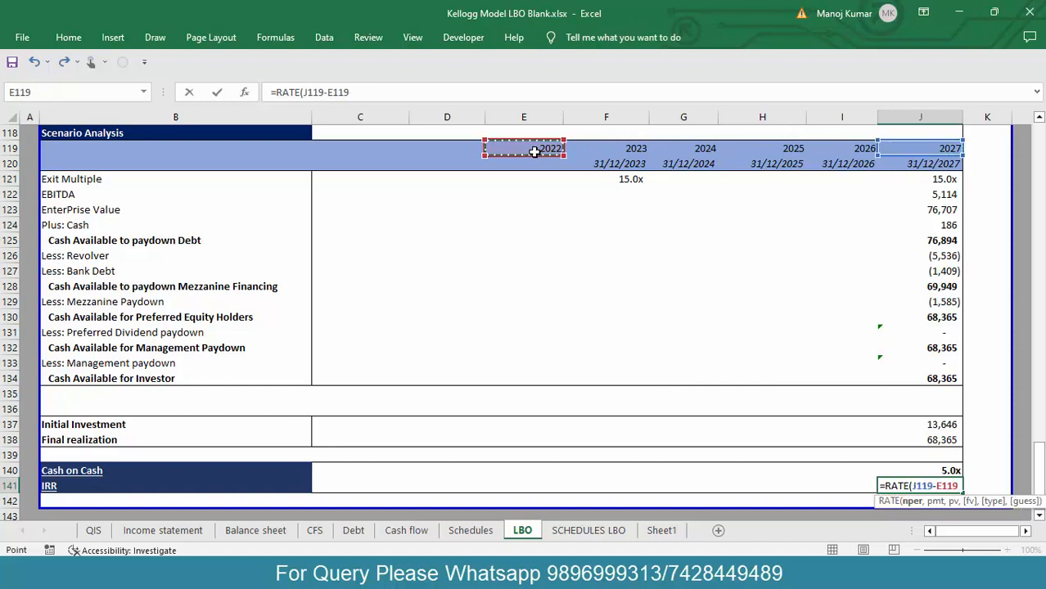
{"action": "key", "text": "F4"}
{"action": "type", "text": ","}
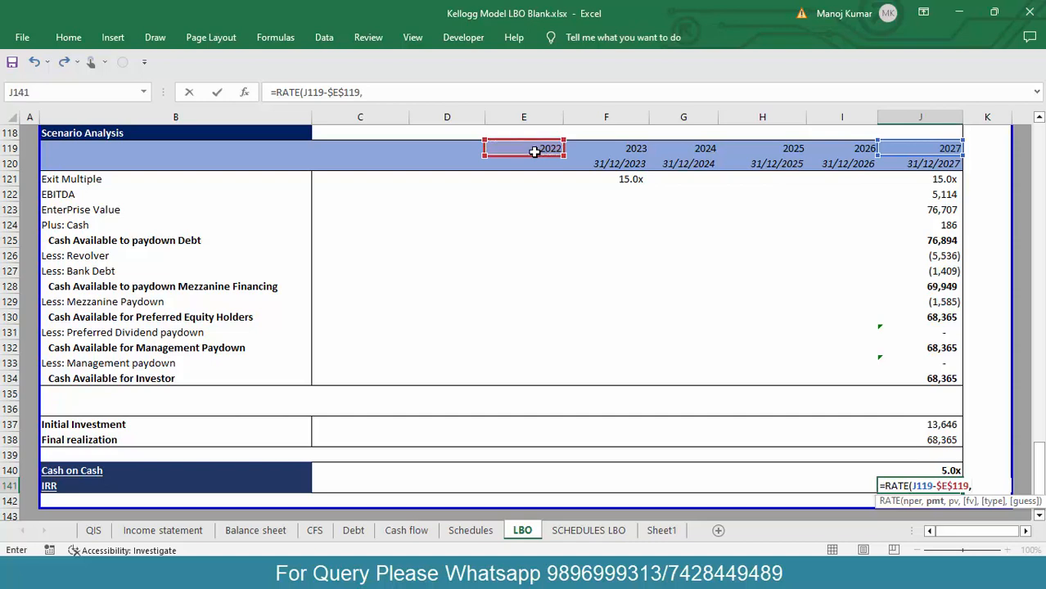
{"action": "type", "text": "0,-"}
{"action": "key", "text": "Up"}
{"action": "key", "text": "Up"}
{"action": "key", "text": "Up"}
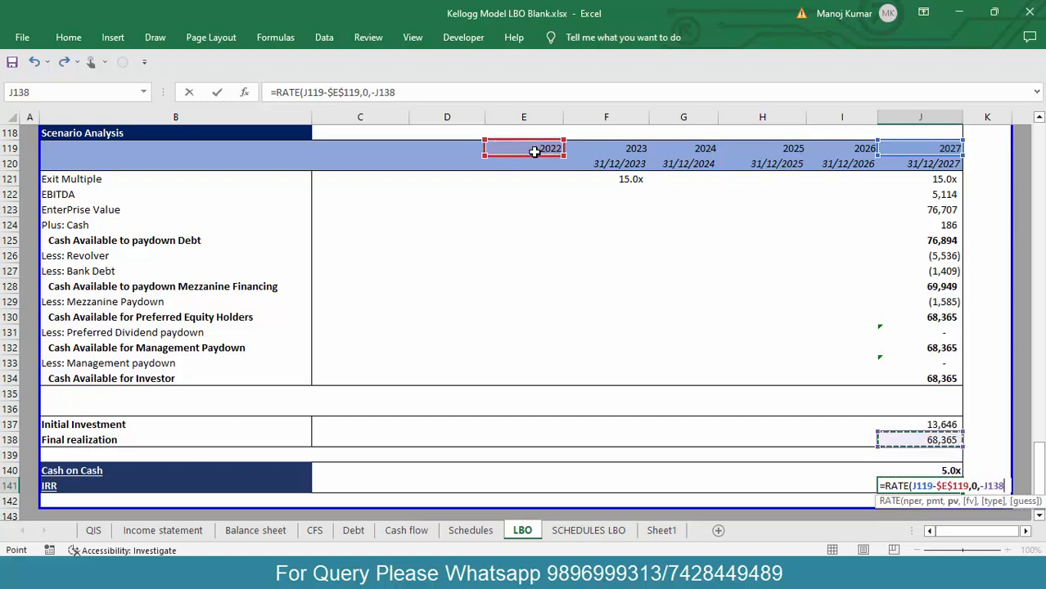
{"action": "key", "text": "Up"}
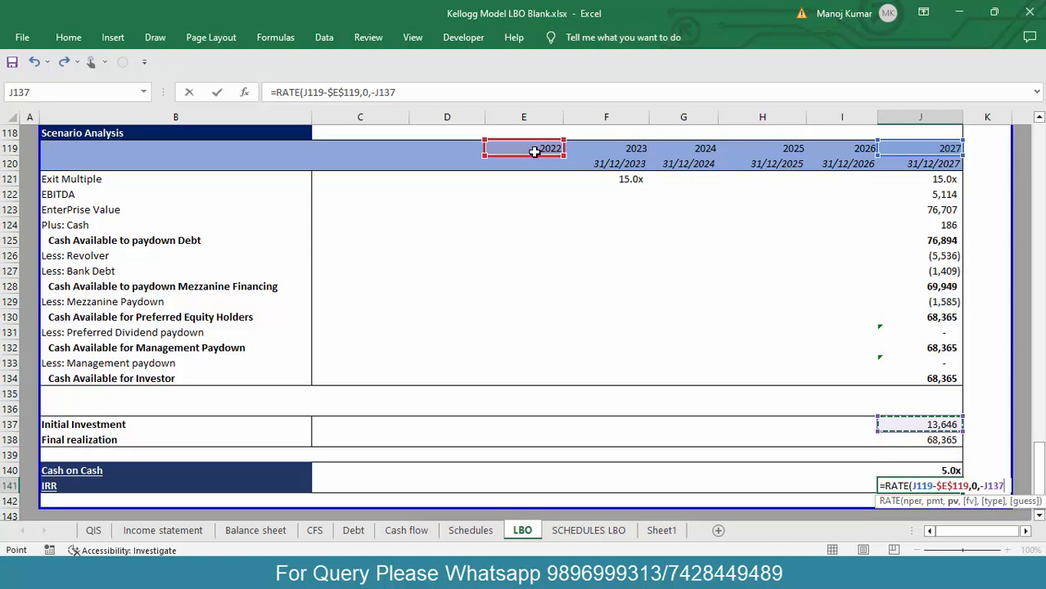
{"action": "type", "text": ","}
{"action": "key", "text": "Up"}
{"action": "key", "text": "Up"}
{"action": "key", "text": "Up"}
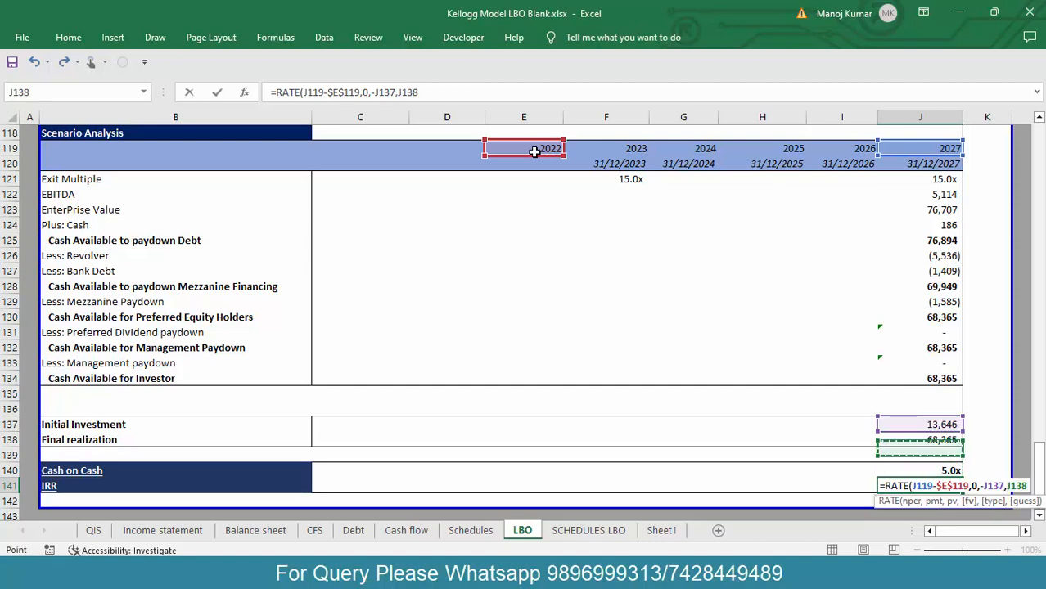
{"action": "type", "text": ")"}
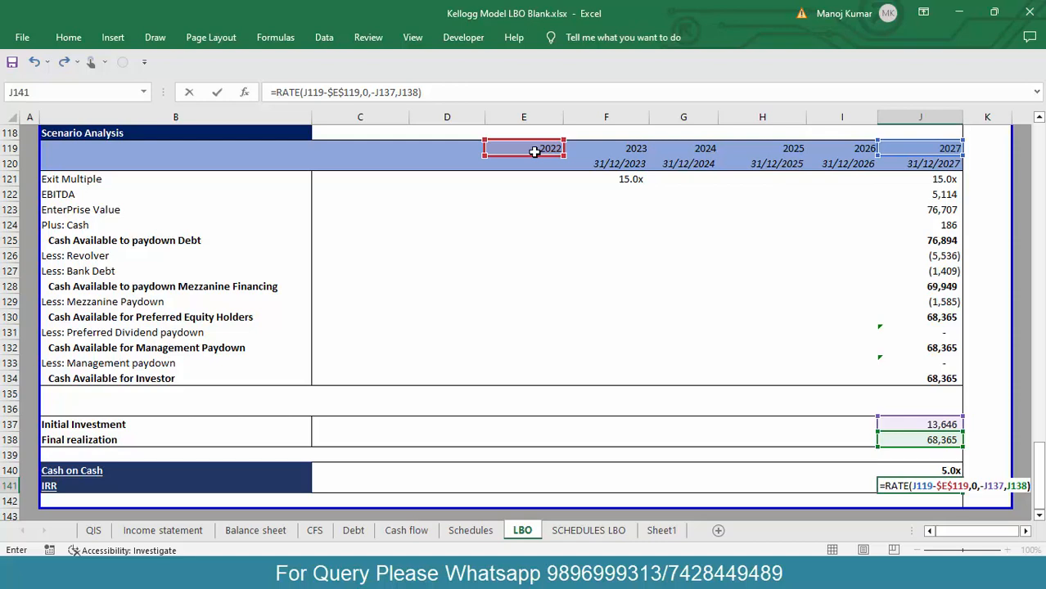
{"action": "key", "text": "Return"}
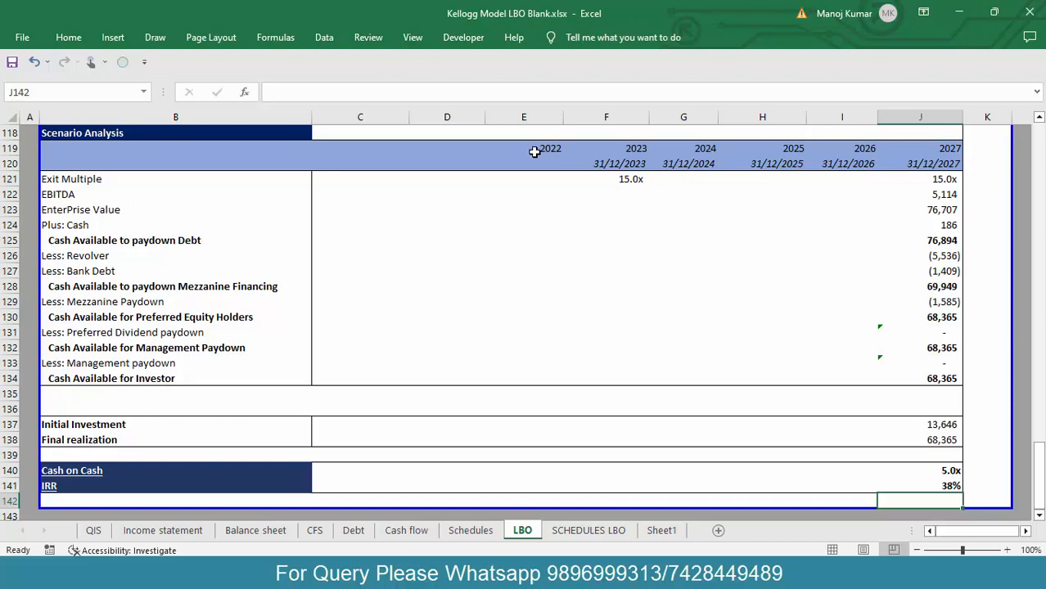
{"action": "key", "text": "Up"}
{"action": "key", "text": "Up"}
{"action": "key", "text": "Up"}
{"action": "key", "text": "Up"}
{"action": "key", "text": "Up"}
{"action": "key", "text": "Up"}
{"action": "key", "text": "Up"}
{"action": "key", "text": "Up"}
{"action": "key", "text": "Up"}
{"action": "key", "text": "Up"}
{"action": "key", "text": "Up"}
{"action": "key", "text": "Up"}
{"action": "key", "text": "Up"}
{"action": "key", "text": "Up"}
{"action": "key", "text": "Up"}
{"action": "key", "text": "Up"}
{"action": "key", "text": "Up"}
{"action": "key", "text": "Up"}
{"action": "key", "text": "Up"}
{"action": "key", "text": "Up"}
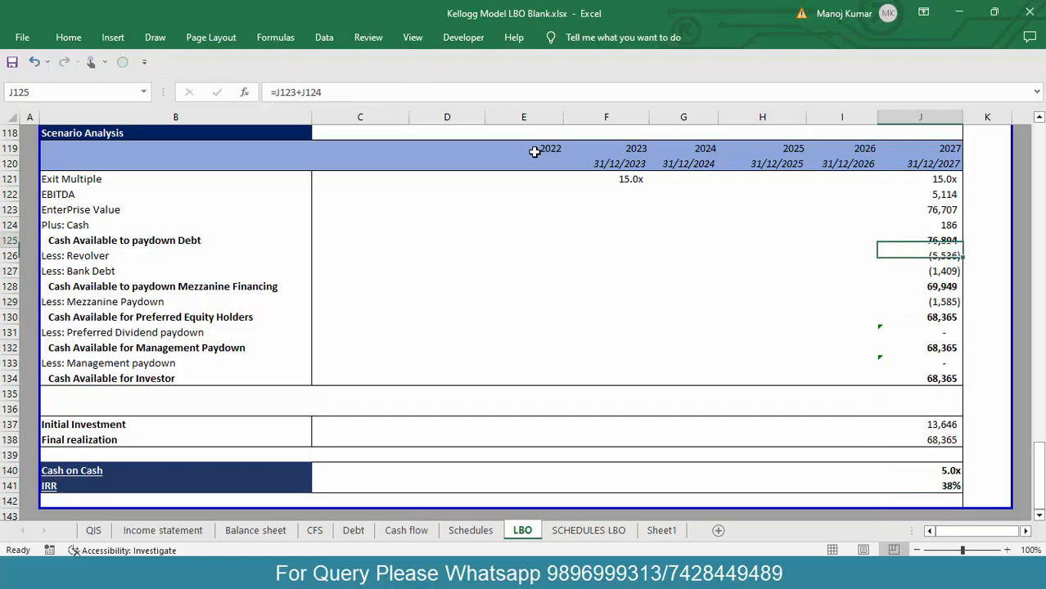
{"action": "key", "text": "shift+Down"}
{"action": "key", "text": "shift+Down"}
{"action": "key", "text": "shift+Down"}
{"action": "key", "text": "shift+Down"}
{"action": "key", "text": "shift+Down"}
{"action": "key", "text": "shift+Down"}
{"action": "key", "text": "shift+Down"}
{"action": "key", "text": "shift+Down"}
{"action": "key", "text": "shift+Down"}
{"action": "key", "text": "shift+Down"}
{"action": "key", "text": "shift+Down"}
{"action": "key", "text": "shift+Down"}
{"action": "key", "text": "shift+Down"}
{"action": "key", "text": "shift+Down"}
{"action": "key", "text": "shift+Down"}
{"action": "key", "text": "shift+Down"}
{"action": "key", "text": "shift+Down"}
{"action": "key", "text": "shift+Down"}
{"action": "key", "text": "shift+Down"}
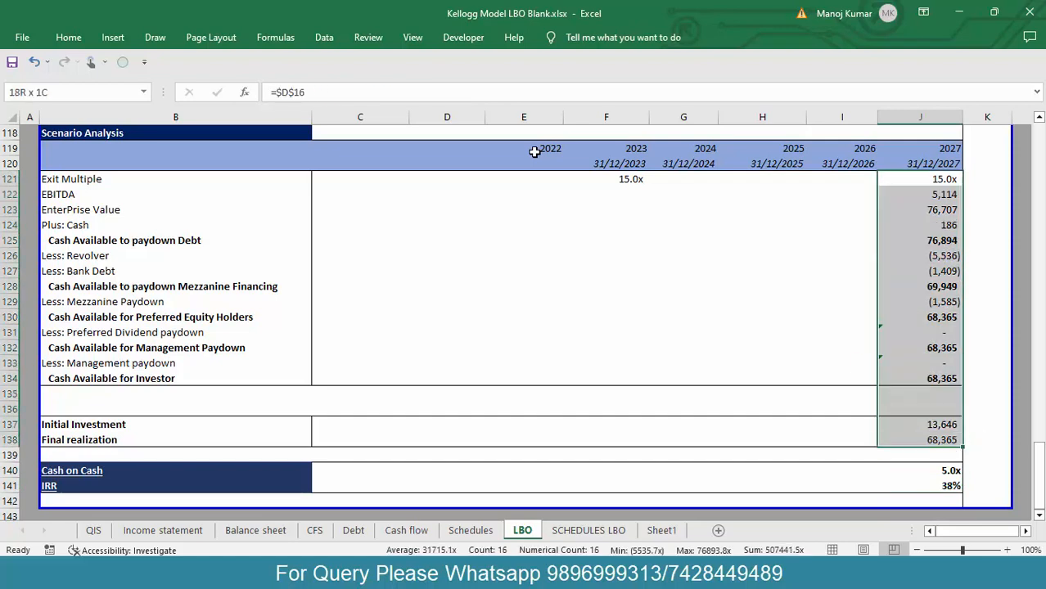
{"action": "key", "text": "shift+Down"}
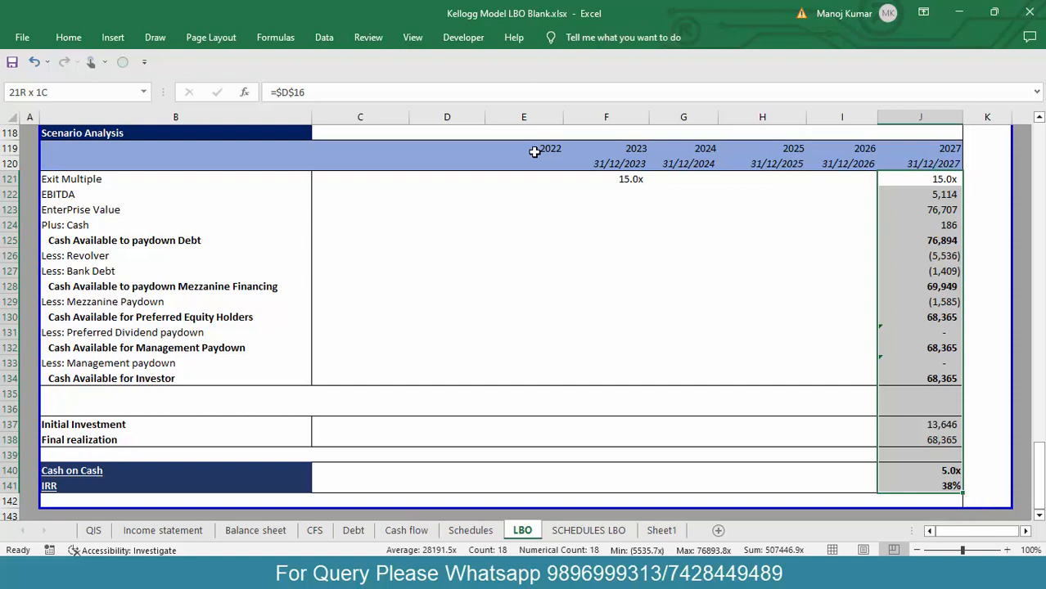
{"action": "key", "text": "shift+Left"}
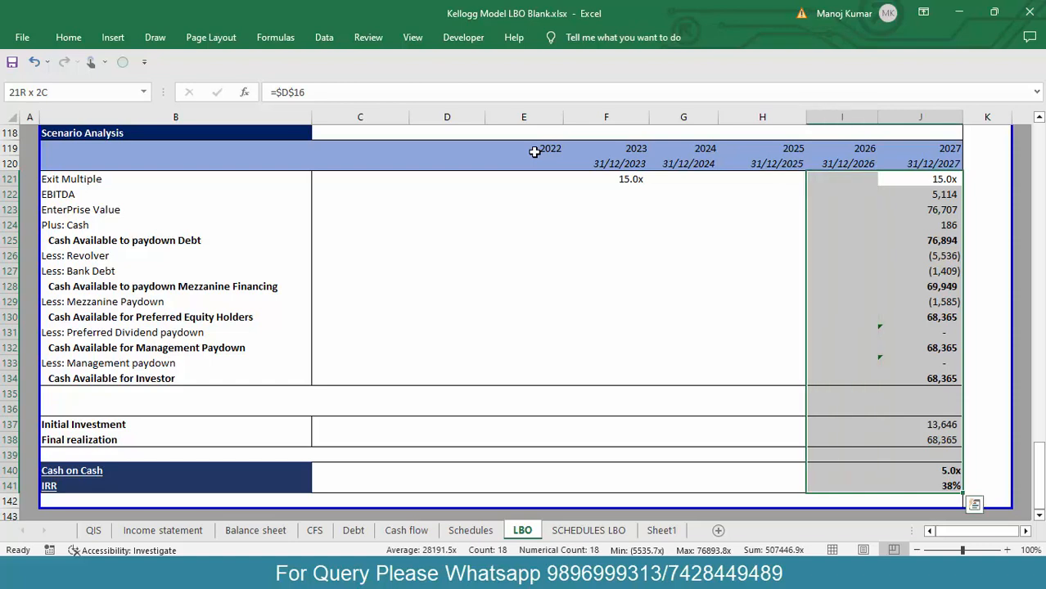
{"action": "key", "text": "shift+Left"}
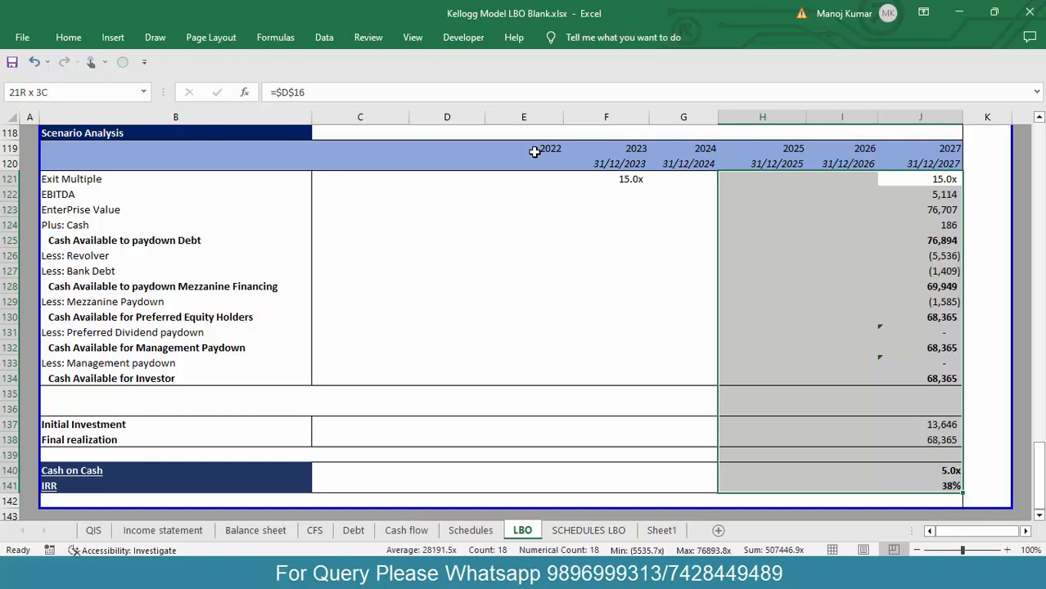
{"action": "key", "text": "shift+Left"}
{"action": "key", "text": "shift+Left"}
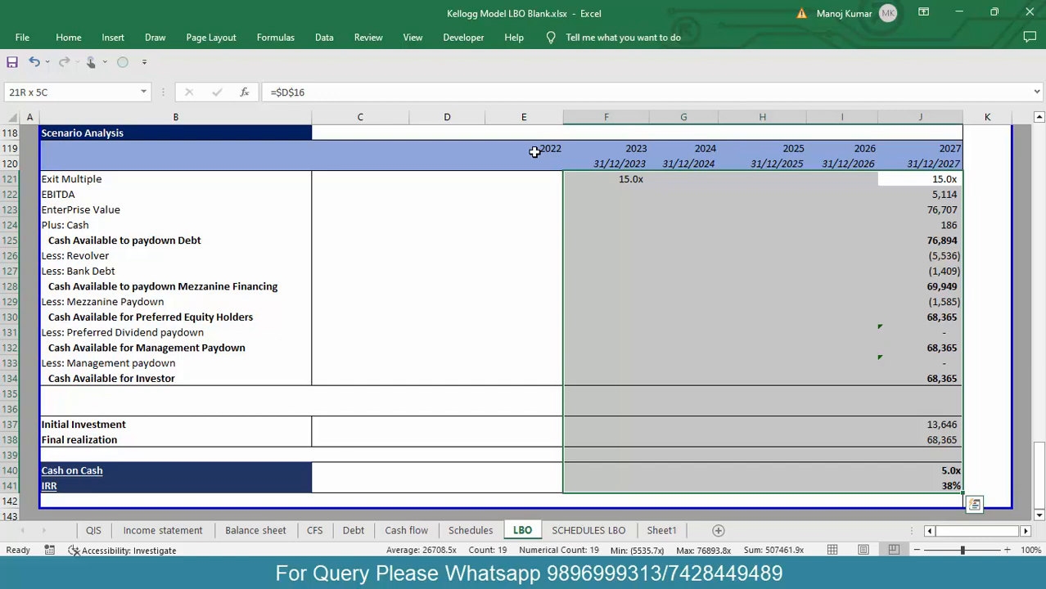
{"action": "key", "text": "shift+Right"}
{"action": "key", "text": "shift+Right"}
{"action": "key", "text": "shift+Right"}
{"action": "key", "text": "shift+Right"}
{"action": "key", "text": "shift+Left"}
{"action": "key", "text": "shift+Left"}
{"action": "key", "text": "shift+Left"}
{"action": "key", "text": "shift+Left"}
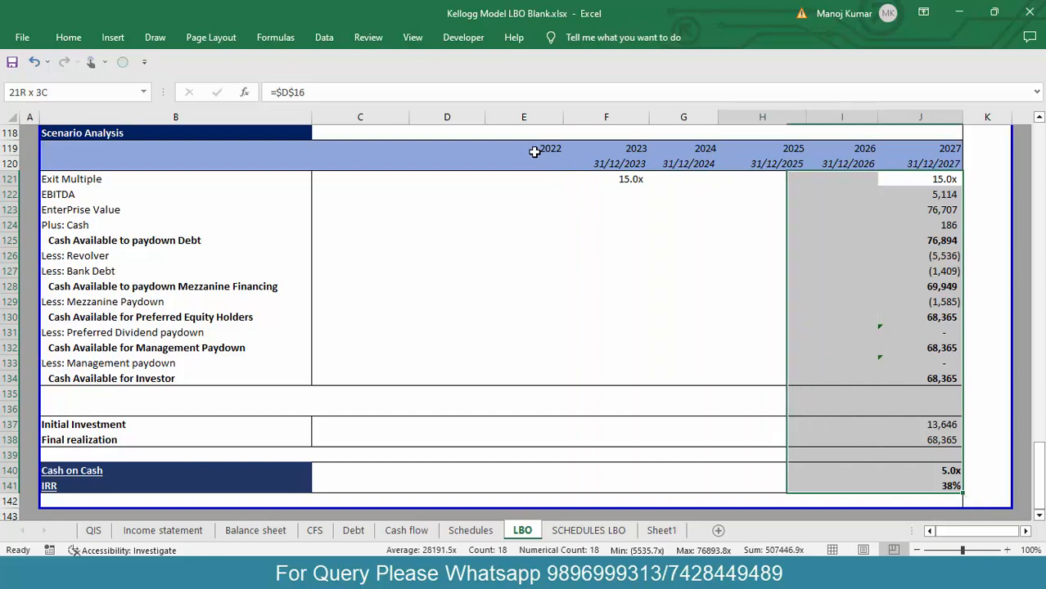
{"action": "key", "text": "Down"}
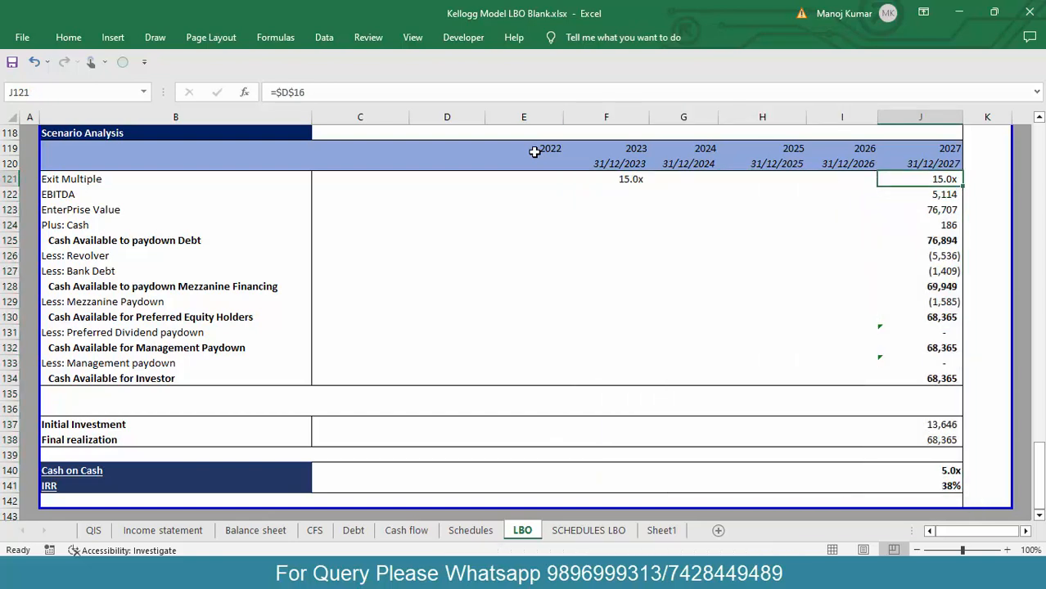
Step: Check the 2027 formulas in the Scenario Analysis one by one, from Exit Multiple in J121 through Cash Available for Investor in J134
{"action": "key", "text": "Down"}
{"action": "key", "text": "Up"}
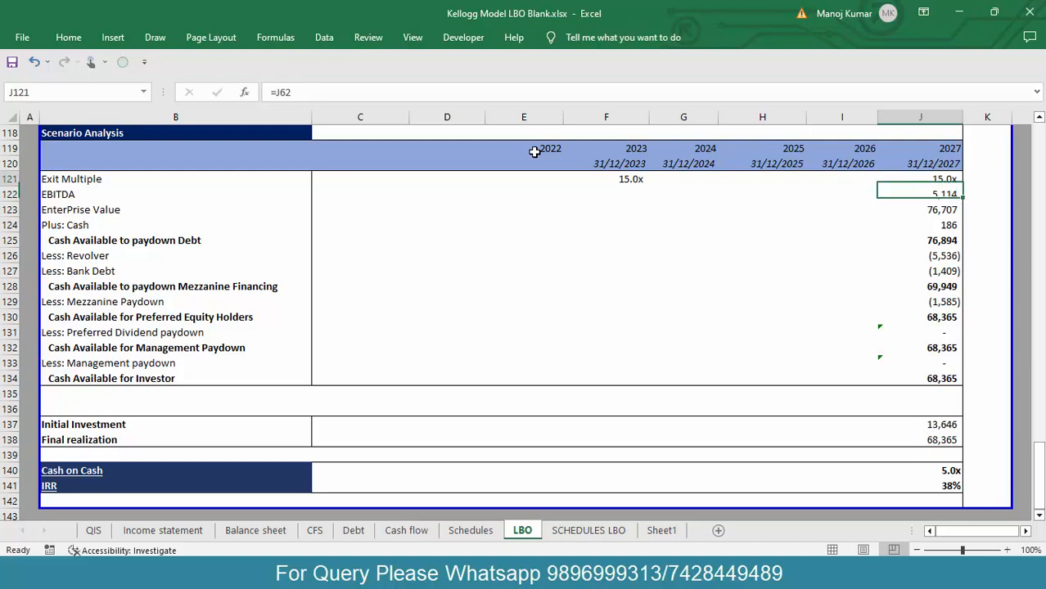
{"action": "key", "text": "F2"}
{"action": "key", "text": "Return"}
{"action": "key", "text": "F2"}
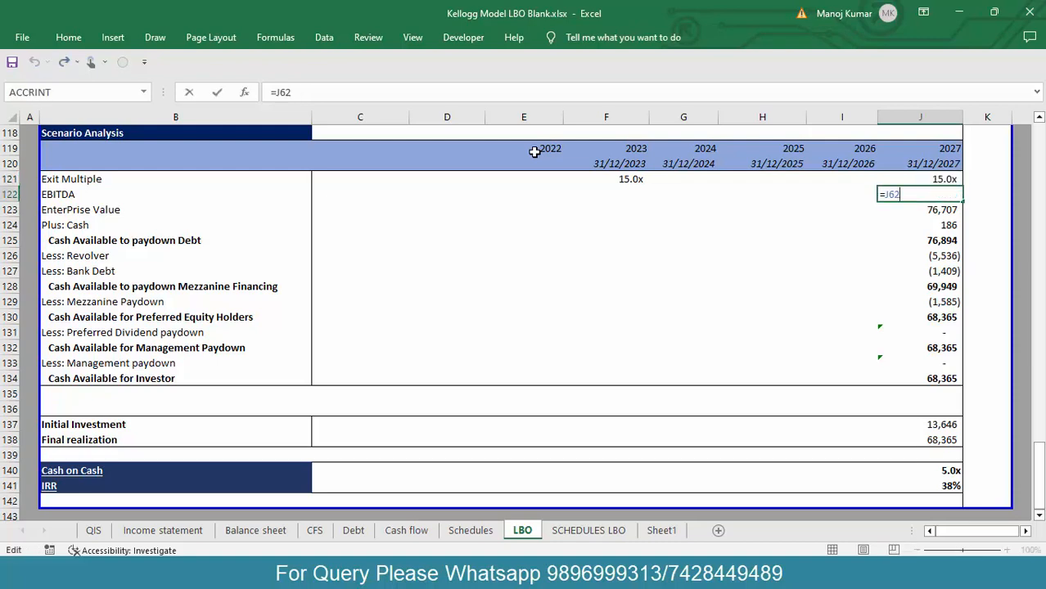
{"action": "key", "text": "Return"}
{"action": "key", "text": "F2"}
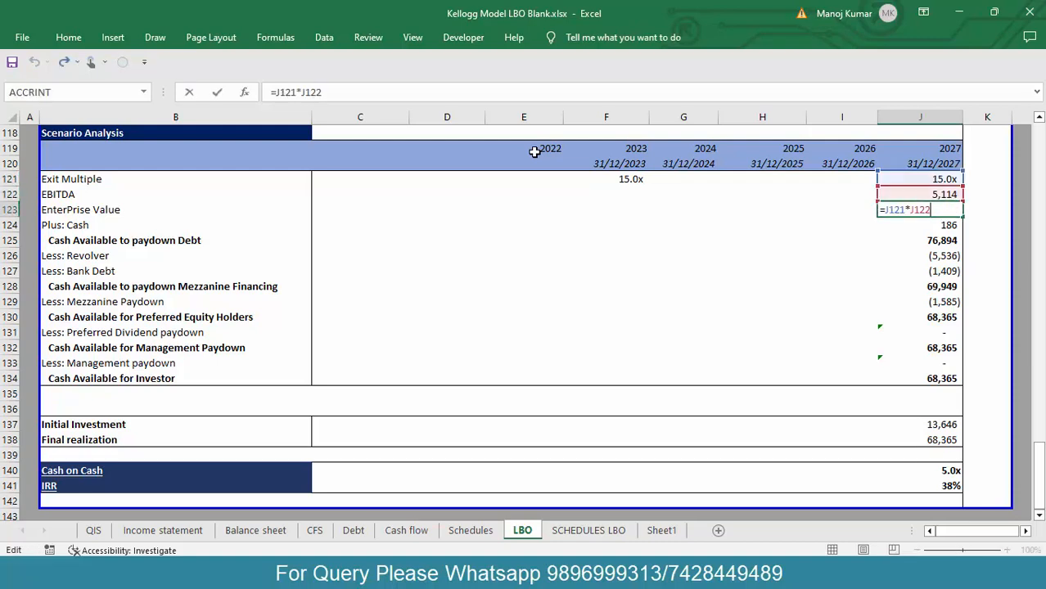
{"action": "key", "text": "Return"}
{"action": "key", "text": "F2"}
{"action": "key", "text": "Return"}
{"action": "key", "text": "F2"}
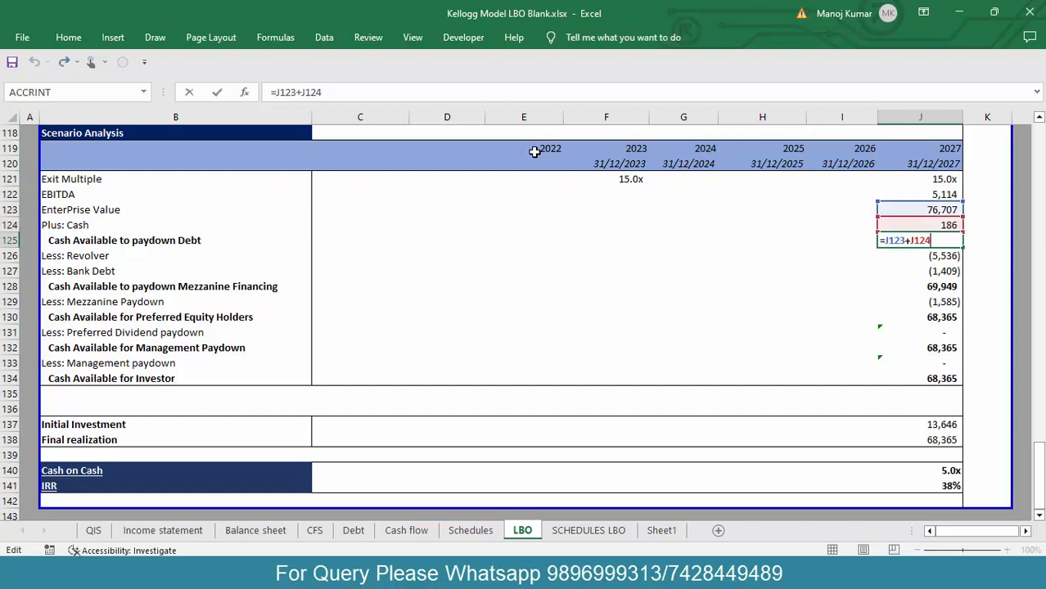
{"action": "key", "text": "Return"}
{"action": "key", "text": "F2"}
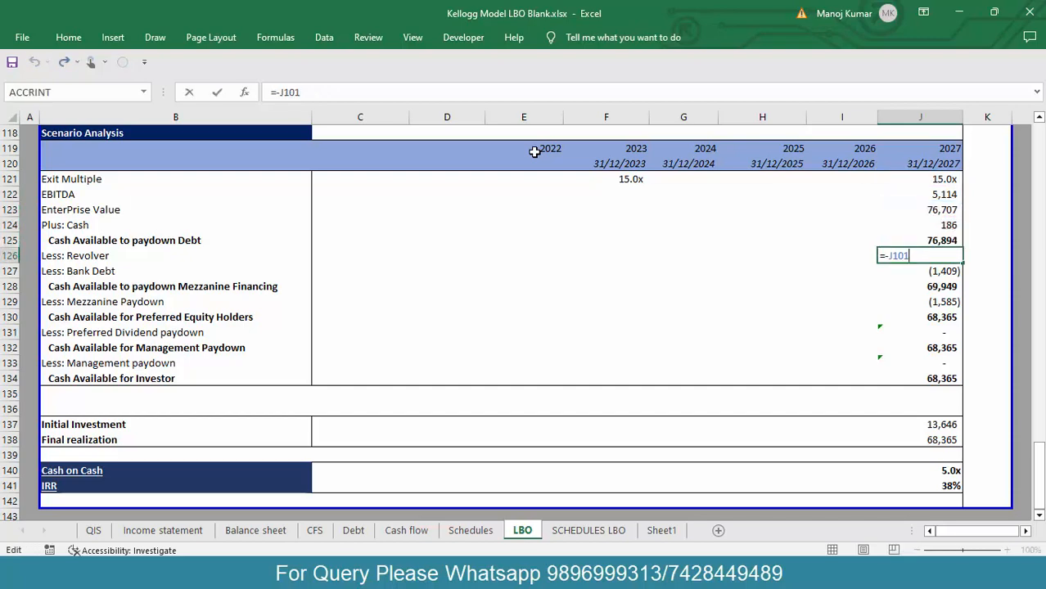
{"action": "key", "text": "Return"}
{"action": "key", "text": "F2"}
{"action": "key", "text": "Return"}
{"action": "key", "text": "F2"}
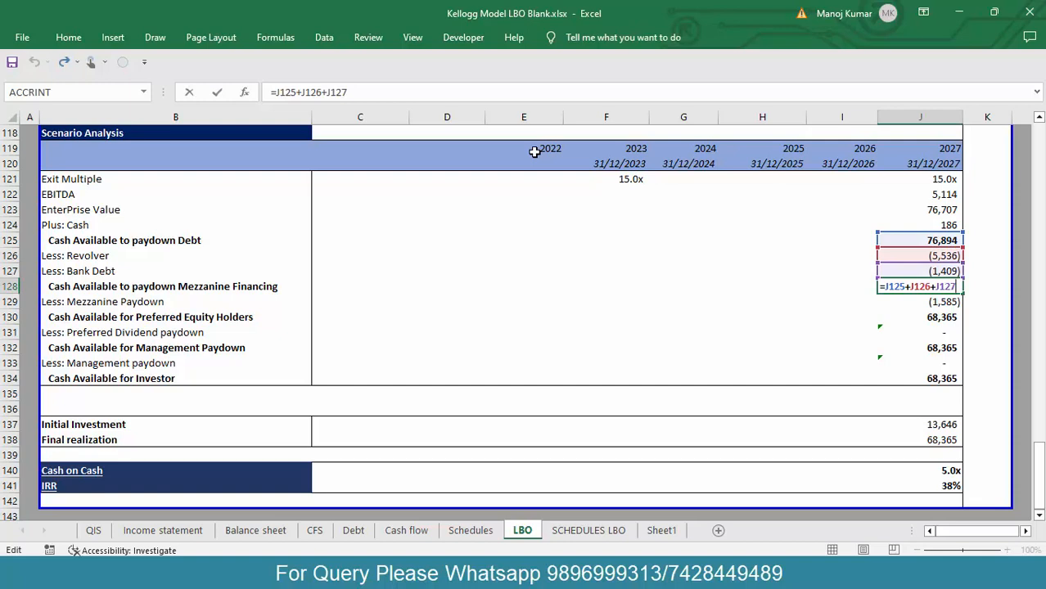
{"action": "key", "text": "Return"}
{"action": "key", "text": "F2"}
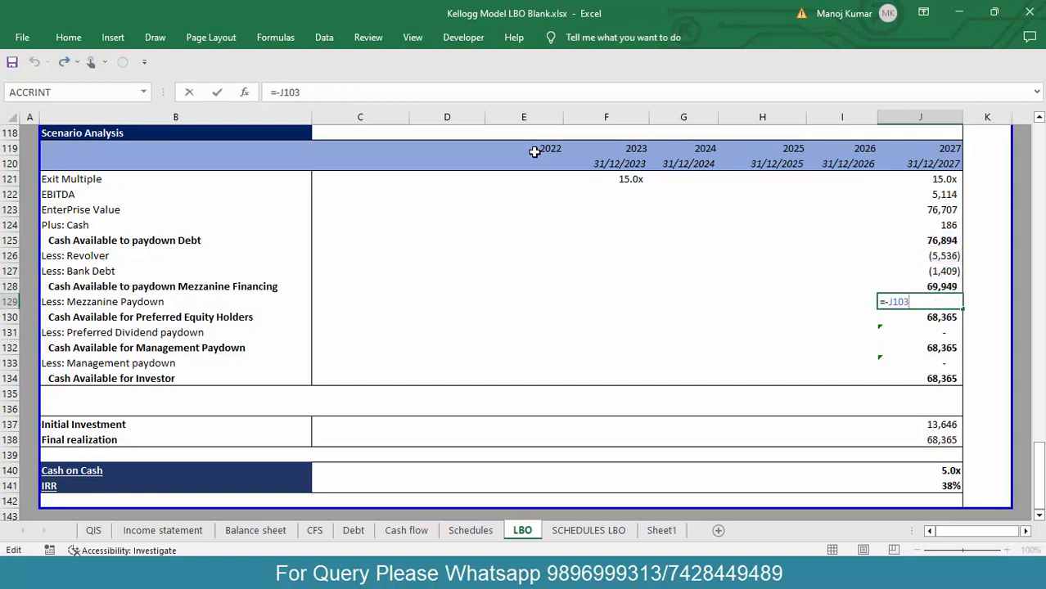
{"action": "key", "text": "Return"}
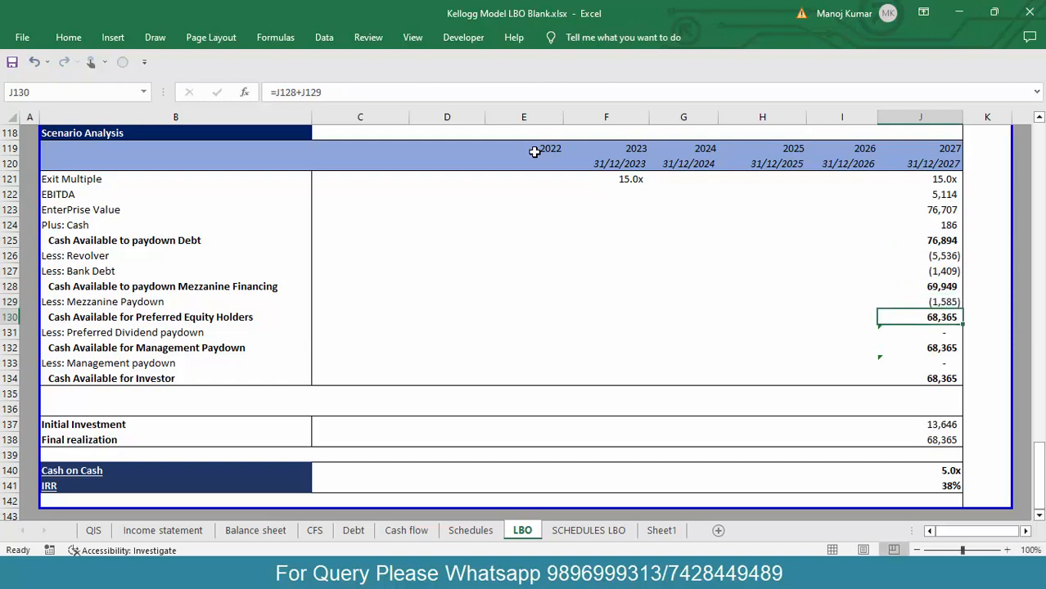
{"action": "key", "text": "F2"}
{"action": "key", "text": "Return"}
{"action": "key", "text": "F2"}
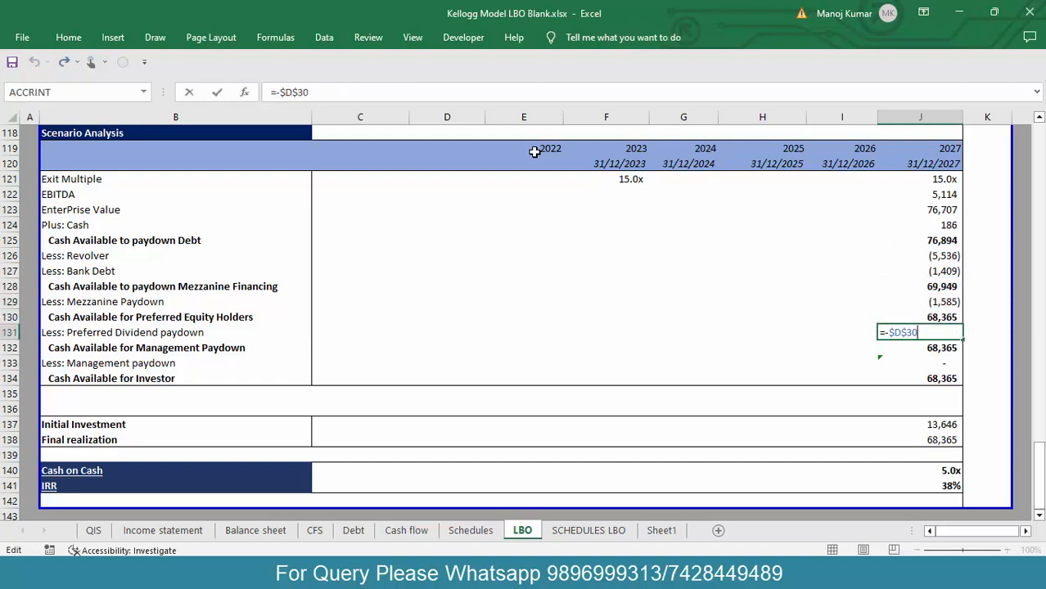
{"action": "key", "text": "Return"}
{"action": "key", "text": "F2"}
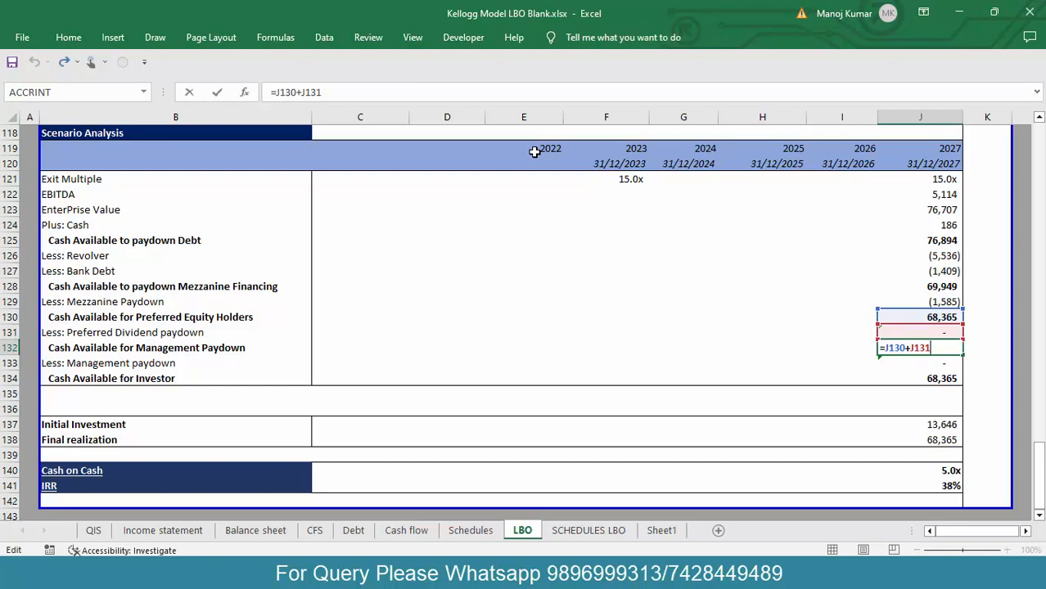
{"action": "key", "text": "Return"}
{"action": "key", "text": "F2"}
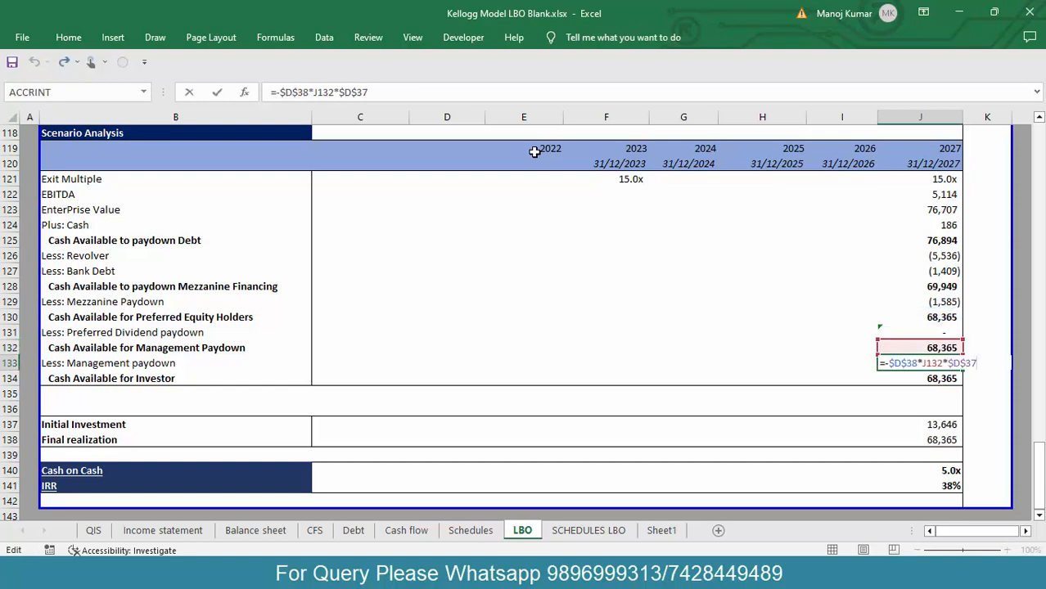
{"action": "key", "text": "Return"}
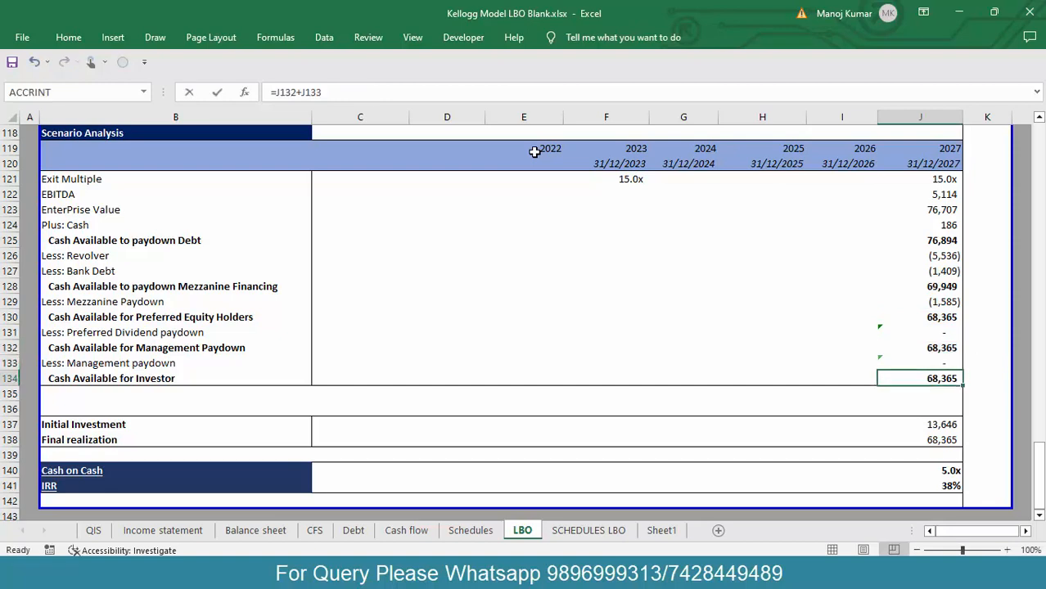
{"action": "key", "text": "F2"}
{"action": "key", "text": "Return"}
{"action": "key", "text": "Down"}
{"action": "key", "text": "Down"}
Step: Copy the 2027 Scenario Analysis column J121:J141 and paste only its formulas into the 2023 to 2026 columns, starting from F121:I121
{"action": "key", "text": "ctrl+Up"}
{"action": "key", "text": "ctrl+Up"}
{"action": "key", "text": "ctrl+Up"}
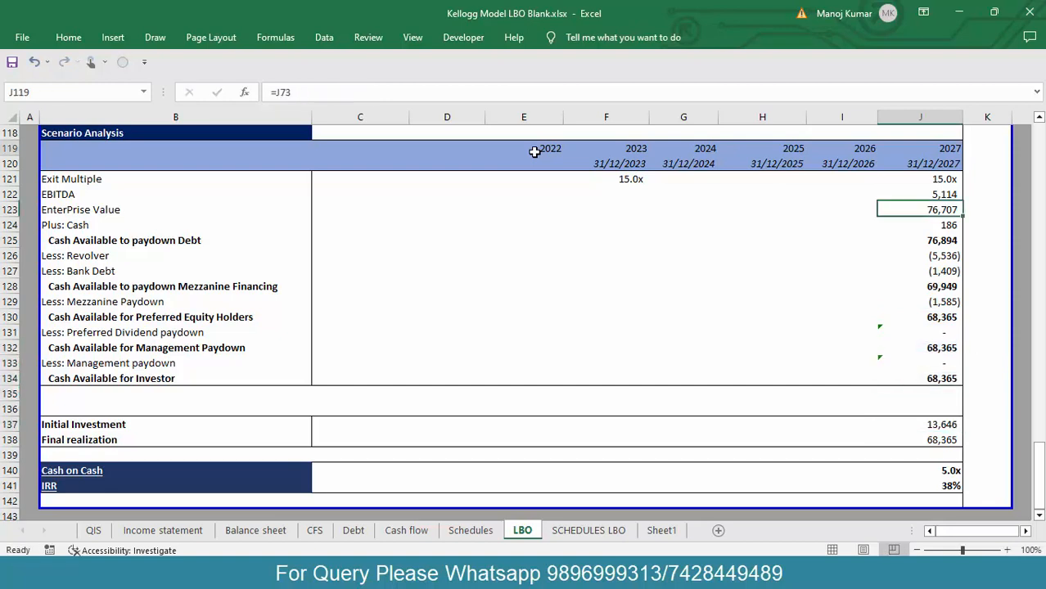
{"action": "key", "text": "ctrl+Down"}
{"action": "key", "text": "Down"}
{"action": "key", "text": "Down"}
{"action": "key", "text": "ctrl+shift+Down"}
{"action": "key", "text": "shift+Down"}
{"action": "key", "text": "shift+Down"}
{"action": "key", "text": "shift+Down"}
{"action": "key", "text": "shift+Down"}
{"action": "key", "text": "shift+Down"}
{"action": "key", "text": "shift+Down"}
{"action": "key", "text": "shift+Down"}
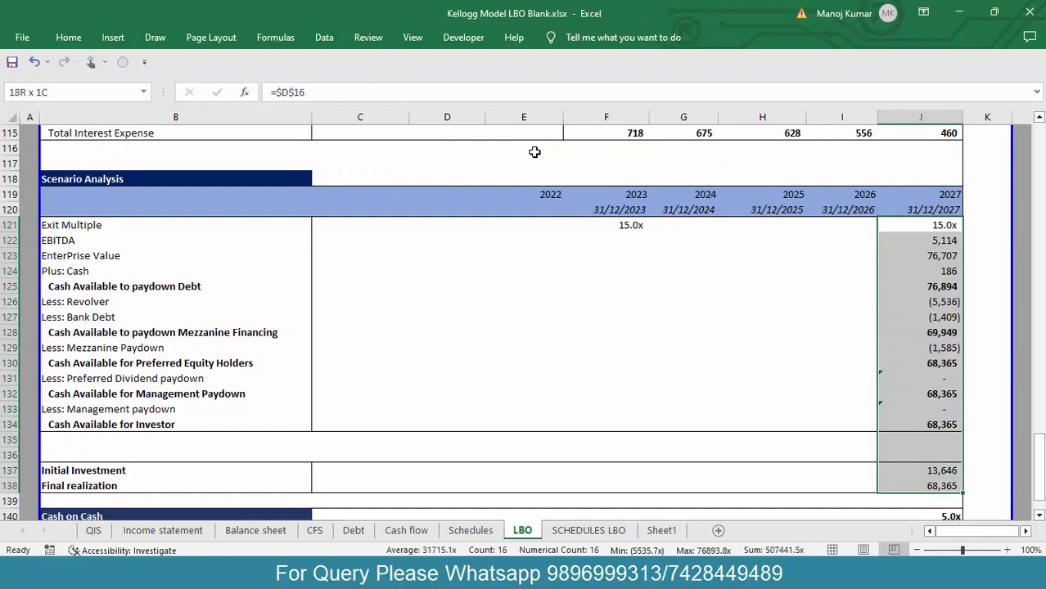
{"action": "key", "text": "ctrl+c"}
{"action": "key", "text": "Left"}
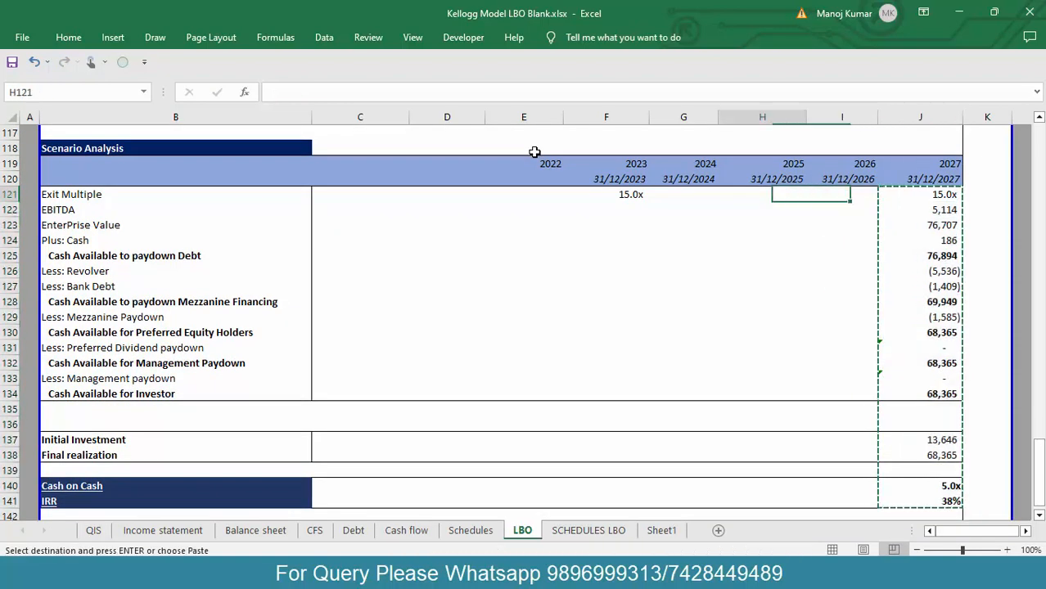
{"action": "key", "text": "Left"}
{"action": "key", "text": "Left"}
{"action": "key", "text": "Left"}
{"action": "key", "text": "shift+Right"}
{"action": "key", "text": "shift+Right"}
{"action": "key", "text": "shift+Right"}
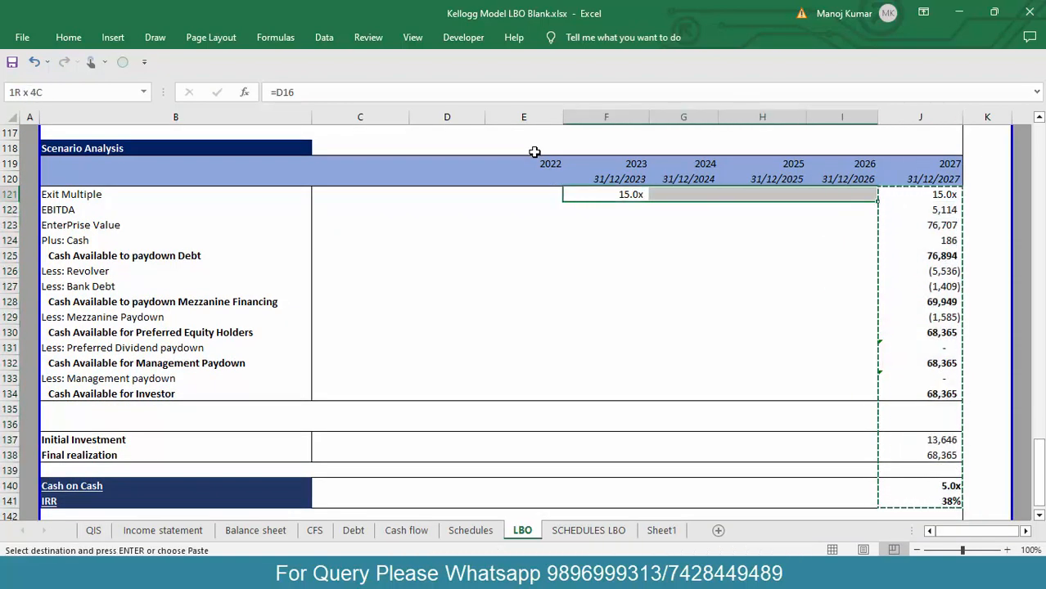
{"action": "key", "text": "alt+e"}
{"action": "key", "text": "s"}
{"action": "key", "text": "f"}
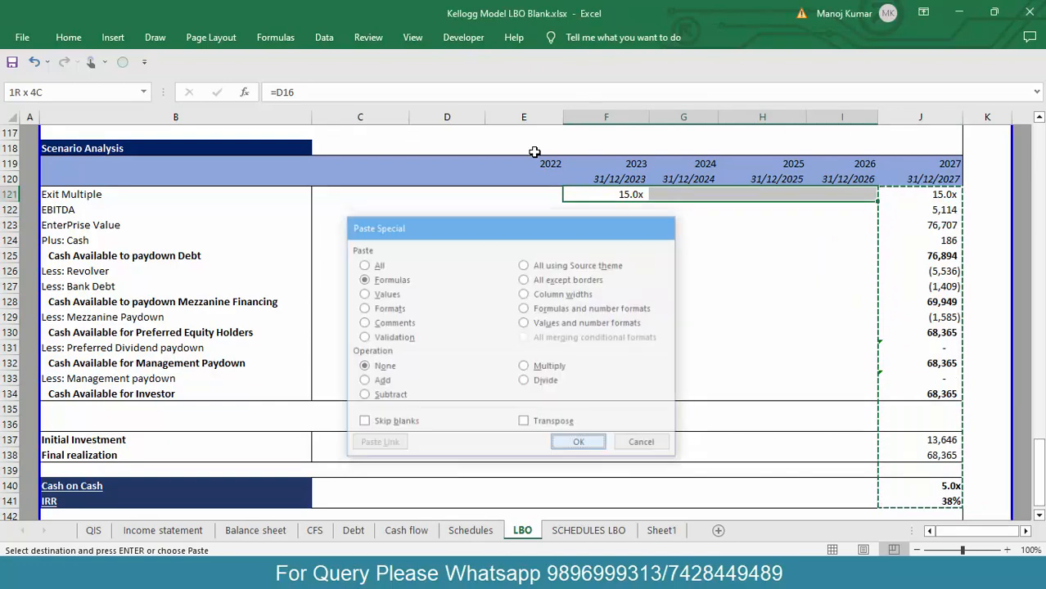
{"action": "key", "text": "Return"}
Step: Examine the filled 2023 column from Exit Multiple down to Cash on Cash, and compare its IRR with the 2024 IRR
{"action": "key", "text": "Down"}
{"action": "key", "text": "Down"}
{"action": "key", "text": "Down"}
{"action": "key", "text": "Down"}
{"action": "key", "text": "Down"}
{"action": "key", "text": "Down"}
{"action": "key", "text": "Down"}
{"action": "key", "text": "Down"}
{"action": "key", "text": "Down"}
{"action": "key", "text": "Down"}
{"action": "key", "text": "Down"}
{"action": "key", "text": "Down"}
{"action": "key", "text": "Down"}
{"action": "key", "text": "Down"}
{"action": "key", "text": "Down"}
{"action": "key", "text": "Down"}
{"action": "key", "text": "Down"}
{"action": "key", "text": "Down"}
{"action": "key", "text": "Down"}
{"action": "key", "text": "Down"}
{"action": "key", "text": "Down"}
{"action": "key", "text": "Down"}
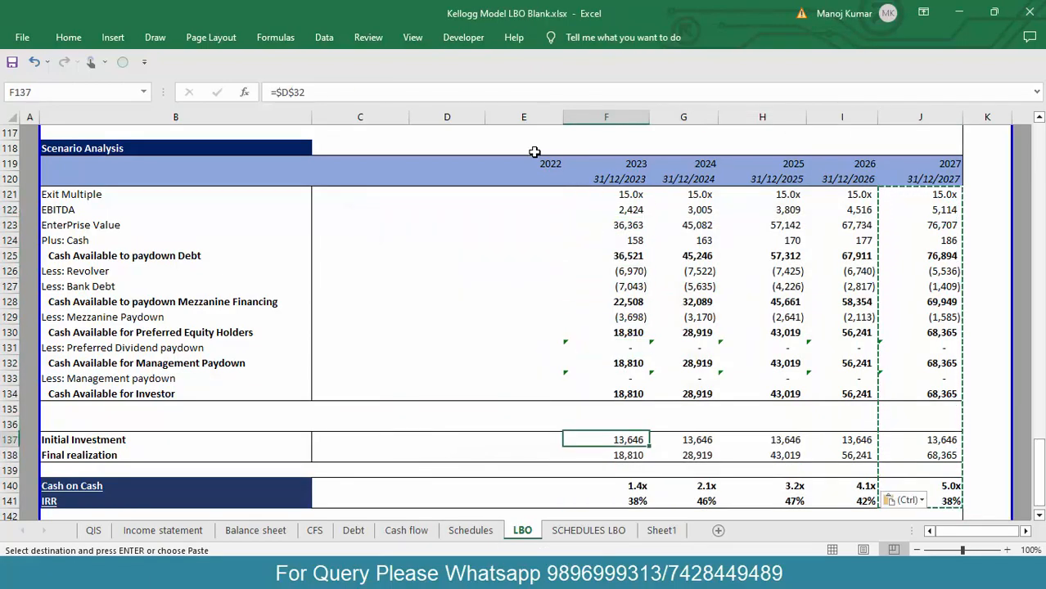
{"action": "key", "text": "Up"}
{"action": "key", "text": "Up"}
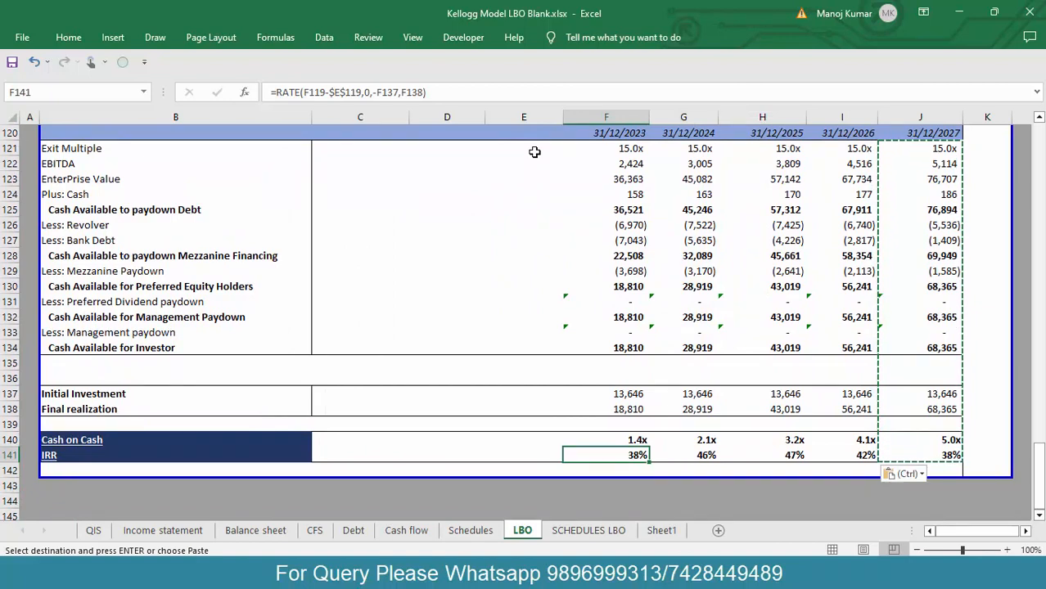
{"action": "key", "text": "Right"}
{"action": "key", "text": "Right"}
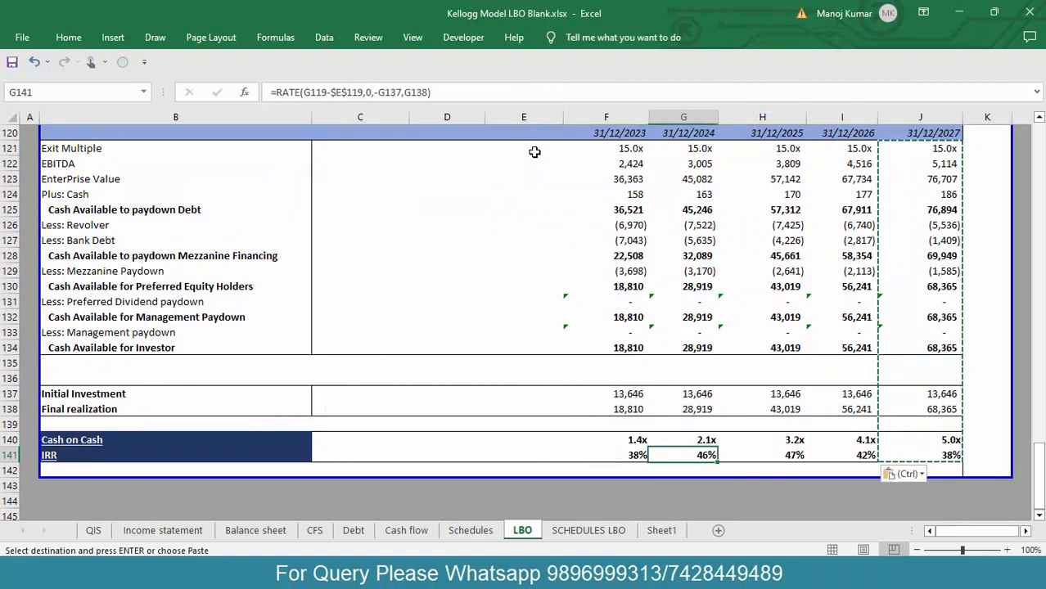
{"action": "key", "text": "Left"}
{"action": "key", "text": "Left"}
{"action": "key", "text": "Up"}
{"action": "key", "text": "Up"}
{"action": "key", "text": "Up"}
{"action": "key", "text": "Up"}
{"action": "key", "text": "Up"}
{"action": "key", "text": "Up"}
{"action": "key", "text": "Up"}
{"action": "key", "text": "Up"}
{"action": "key", "text": "Up"}
{"action": "key", "text": "Up"}
{"action": "key", "text": "Up"}
{"action": "key", "text": "Up"}
{"action": "key", "text": "Up"}
{"action": "key", "text": "Up"}
{"action": "key", "text": "Up"}
{"action": "key", "text": "Up"}
{"action": "key", "text": "Up"}
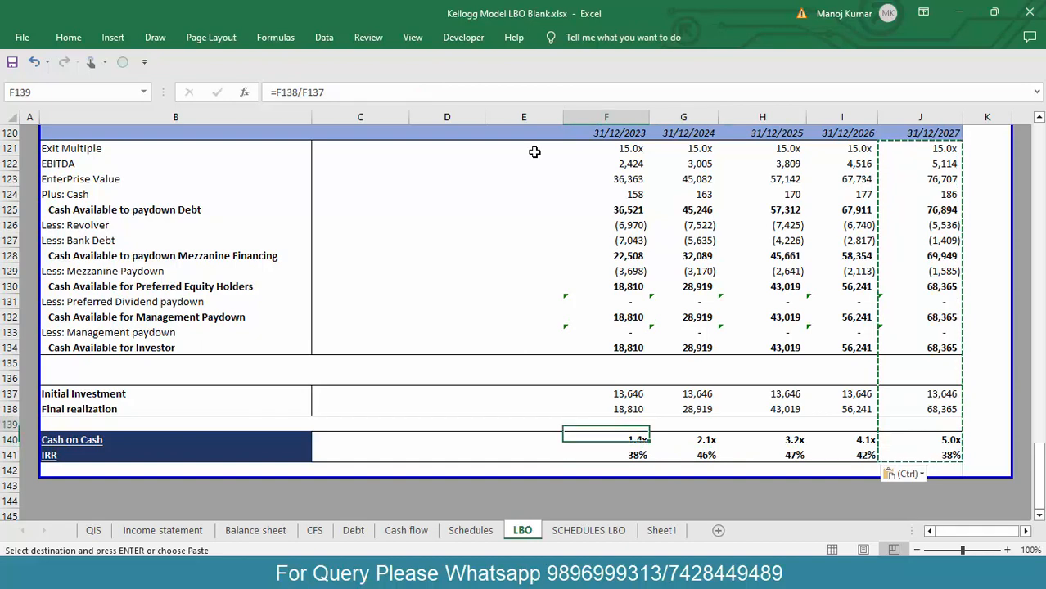
{"action": "key", "text": "Up"}
{"action": "key", "text": "Up"}
{"action": "key", "text": "Up"}
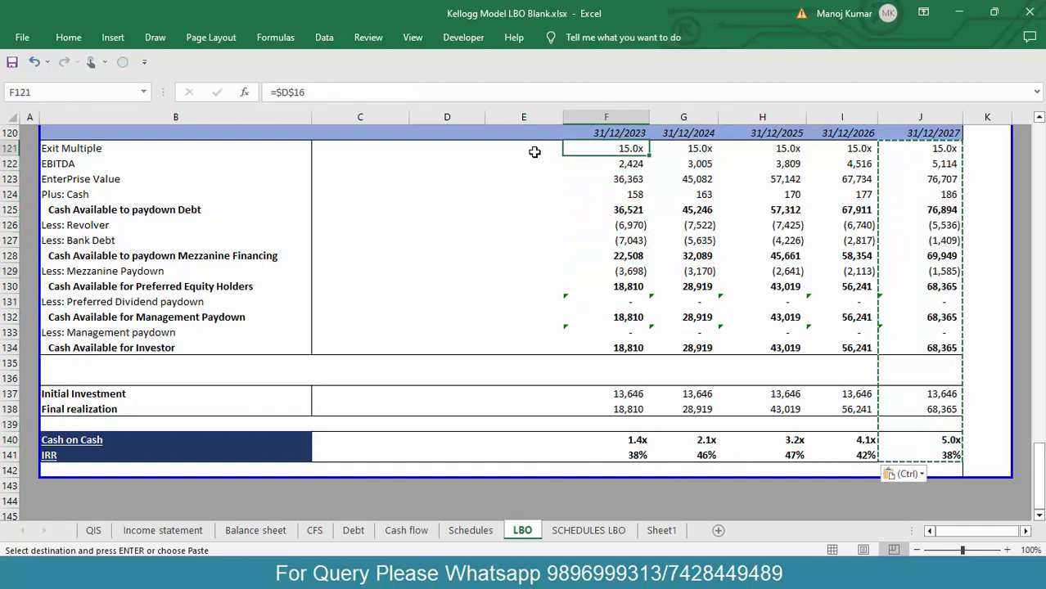
Step: Review the 2023 column from the date header to Less: Bank Debt, and clear the pending copy of the 2027 column
{"action": "key", "text": "Up"}
{"action": "key", "text": "Up"}
{"action": "key", "text": "Down"}
{"action": "key", "text": "Down"}
{"action": "key", "text": "Down"}
{"action": "key", "text": "Down"}
{"action": "key", "text": "Down"}
{"action": "key", "text": "Down"}
{"action": "key", "text": "Down"}
{"action": "key", "text": "Down"}
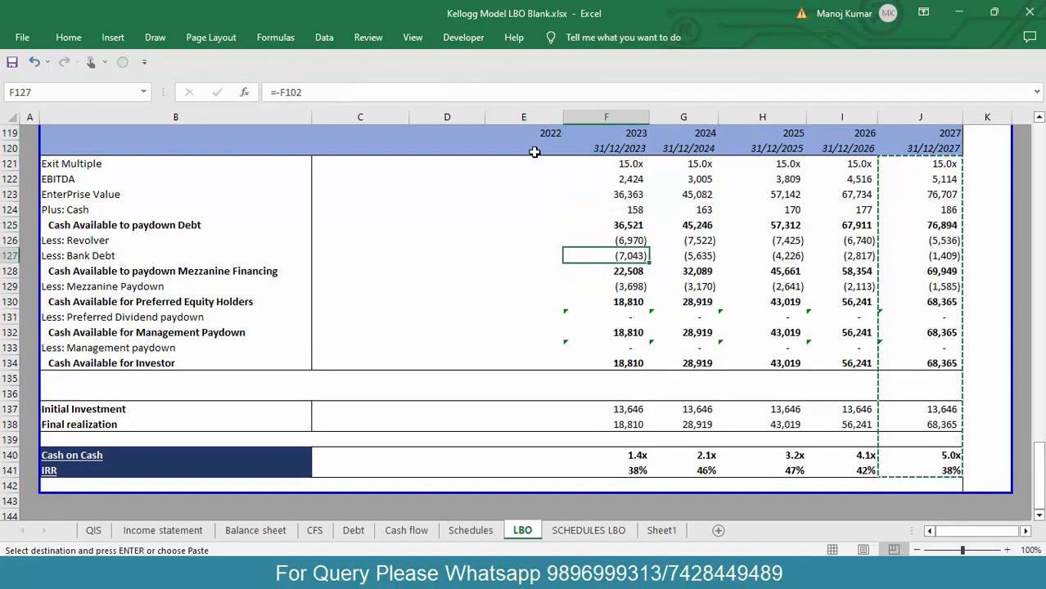
{"action": "key", "text": "Escape"}
{"action": "key", "text": "Up"}
{"action": "key", "text": "Up"}
{"action": "key", "text": "Up"}
{"action": "key", "text": "Up"}
{"action": "key", "text": "Up"}
{"action": "key", "text": "Up"}
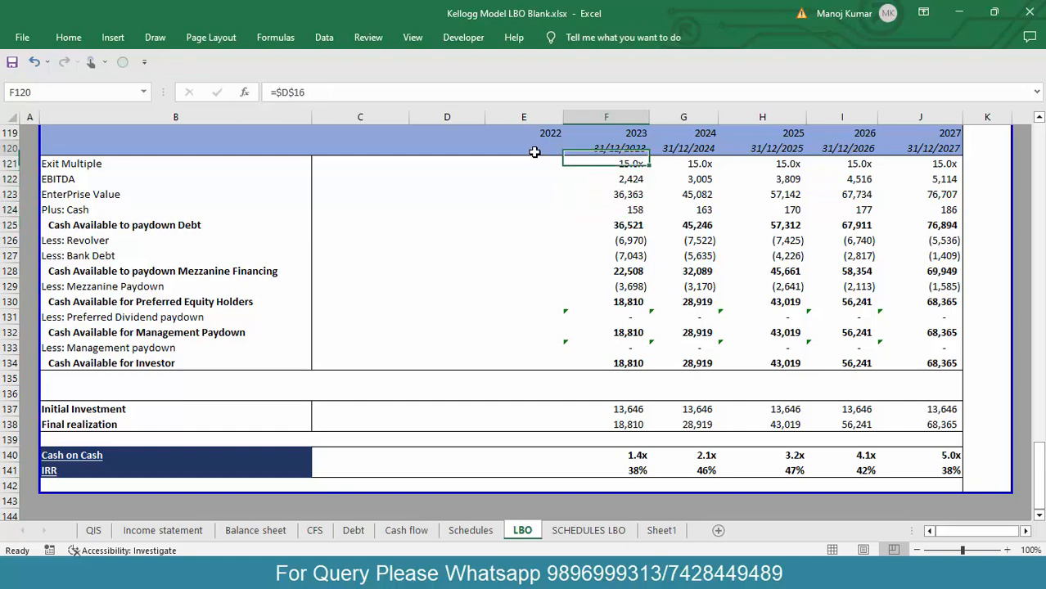
Step: Examine the 2023 Scenario Analysis column row by row, from Exit Multiple in F121 down to IRR in F141
{"action": "key", "text": "Up"}
{"action": "key", "text": "Down"}
{"action": "key", "text": "Down"}
{"action": "key", "text": "Down"}
{"action": "key", "text": "Down"}
{"action": "key", "text": "Down"}
{"action": "key", "text": "Down"}
{"action": "key", "text": "Down"}
{"action": "key", "text": "Down"}
{"action": "key", "text": "Down"}
{"action": "key", "text": "Down"}
{"action": "key", "text": "Down"}
{"action": "key", "text": "Down"}
{"action": "key", "text": "Down"}
{"action": "key", "text": "Down"}
{"action": "key", "text": "Down"}
{"action": "key", "text": "Down"}
{"action": "key", "text": "Down"}
{"action": "key", "text": "Down"}
{"action": "key", "text": "Down"}
{"action": "key", "text": "Down"}
{"action": "key", "text": "Down"}
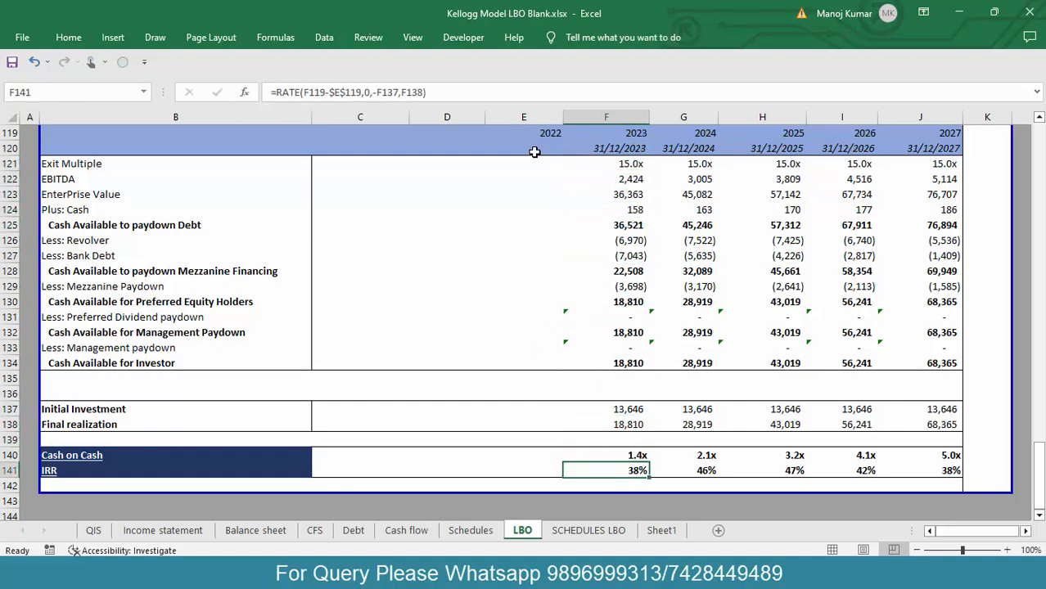
Step: Compare the IRR formulas and results year by year across row 141, from 2024 to 2027 in J141
{"action": "key", "text": "Right"}
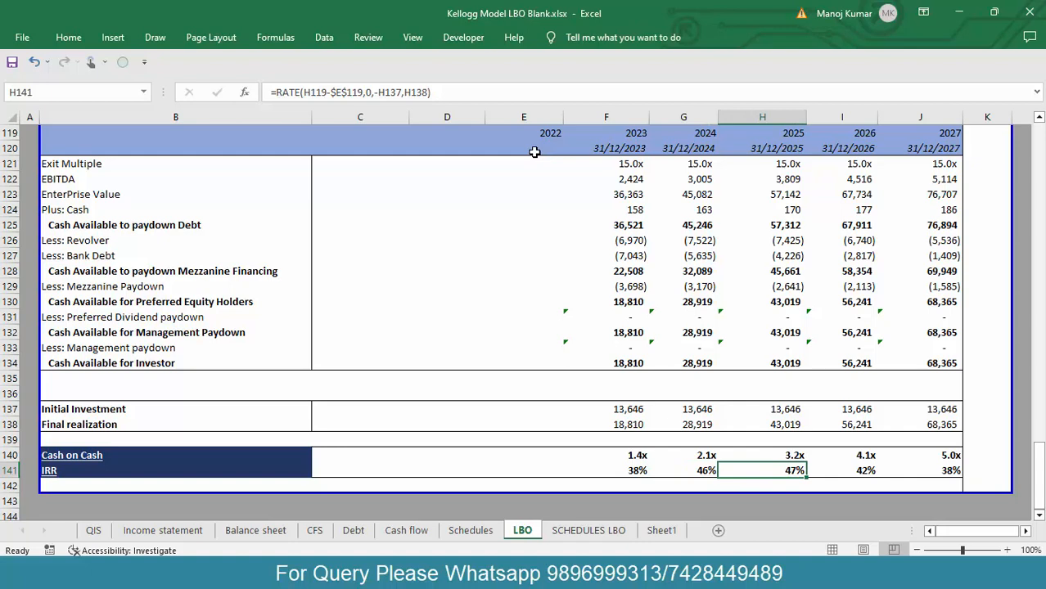
{"action": "key", "text": "Right"}
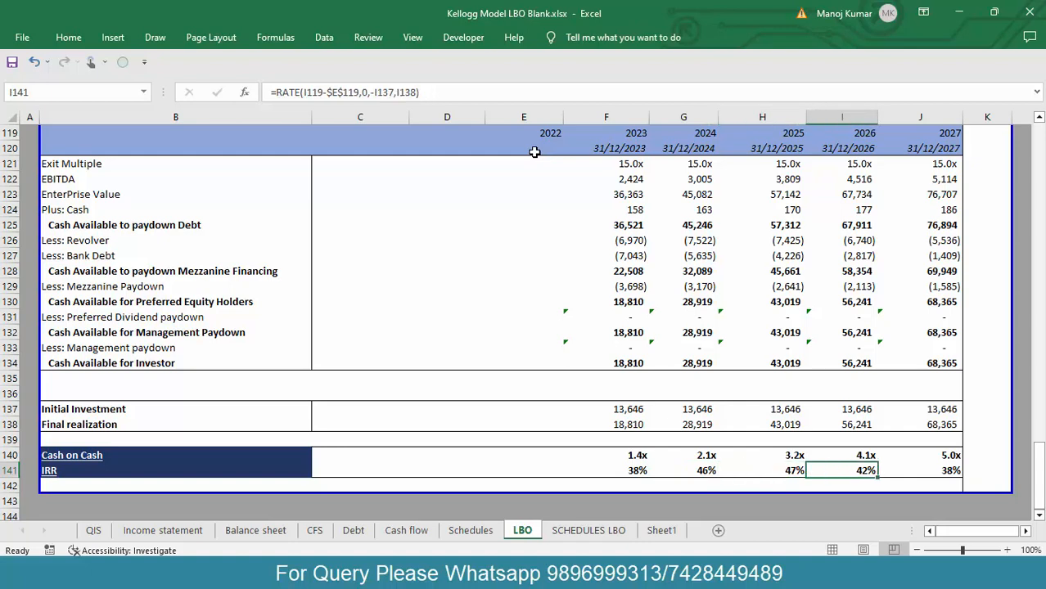
{"action": "key", "text": "Right"}
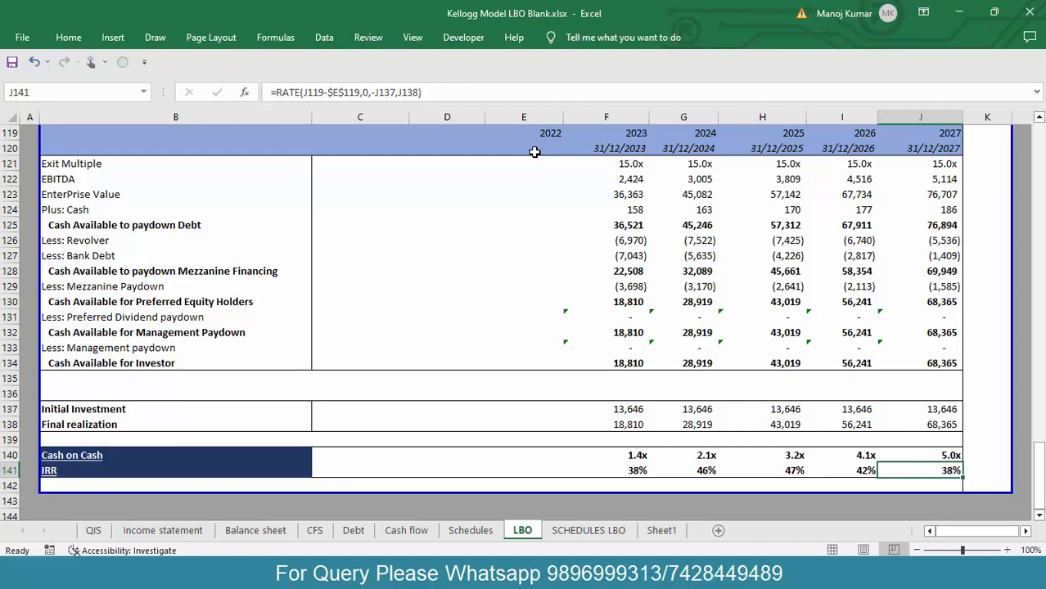
{"action": "key", "text": "ctrl+n"}
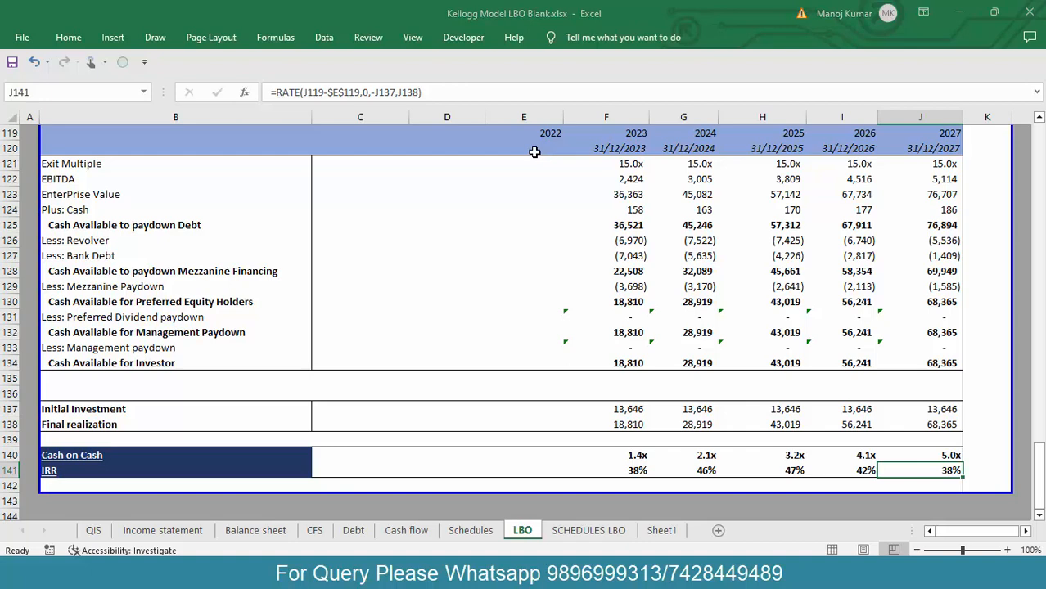